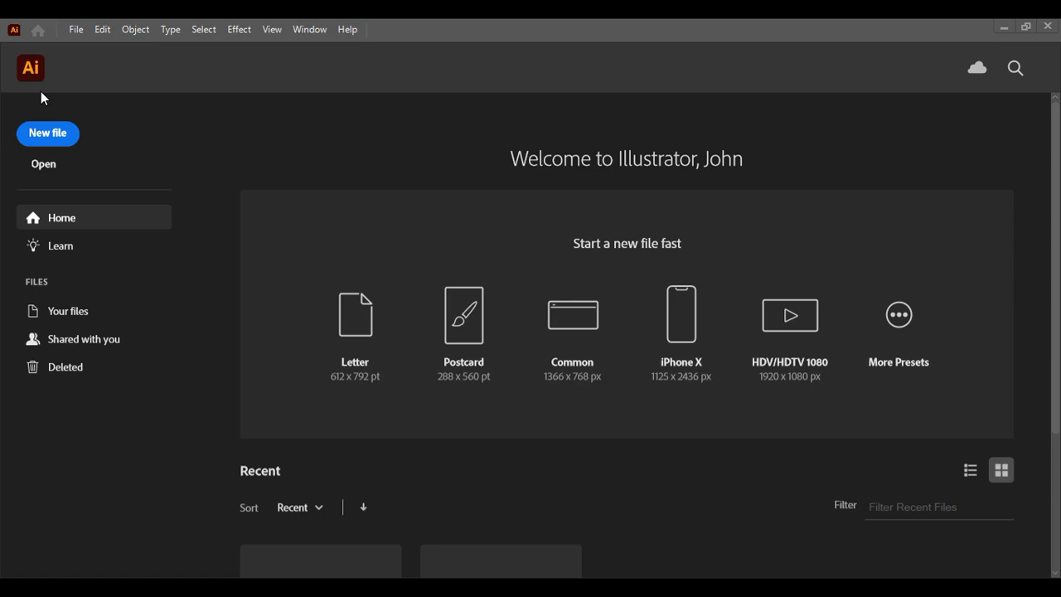
Open the New Document dialog, look at the Saved templates, then return to Recent presets
{"action": "left_click", "coordinate": [56, 144]}
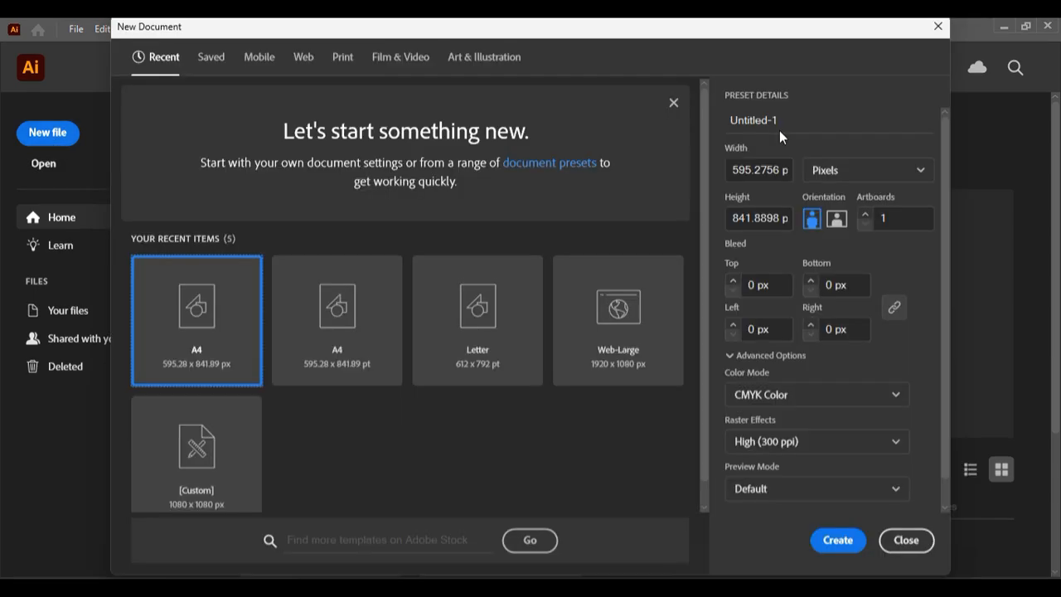
{"action": "left_click", "coordinate": [209, 71]}
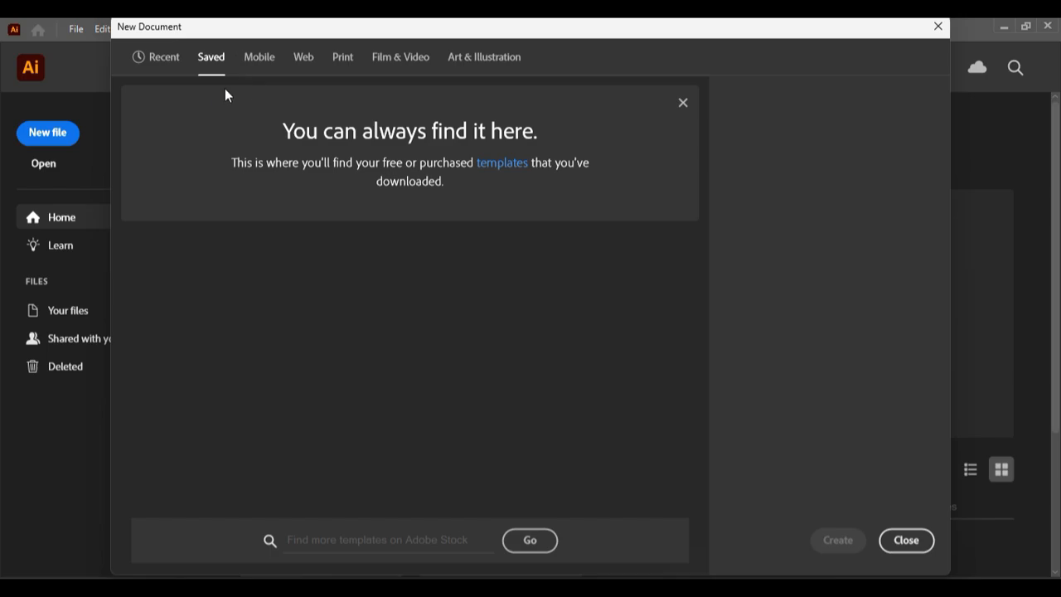
{"action": "left_click", "coordinate": [164, 57]}
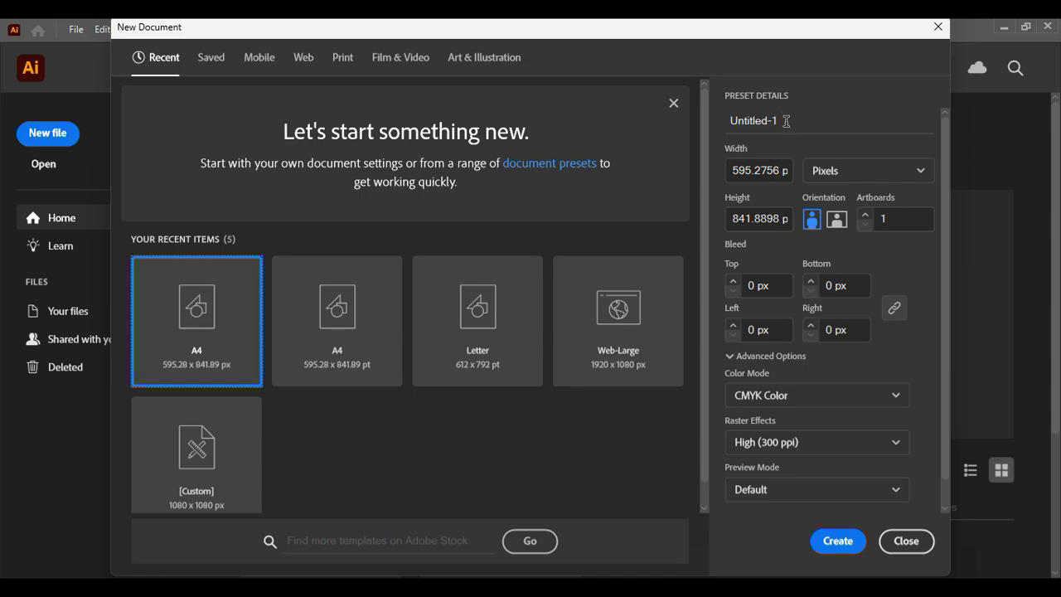
Name the preset 'Graphics Design' and set width to 400 px, briefly trying Points
{"action": "left_click_drag", "start_coordinate": [762, 119], "coordinate": [719, 115]}
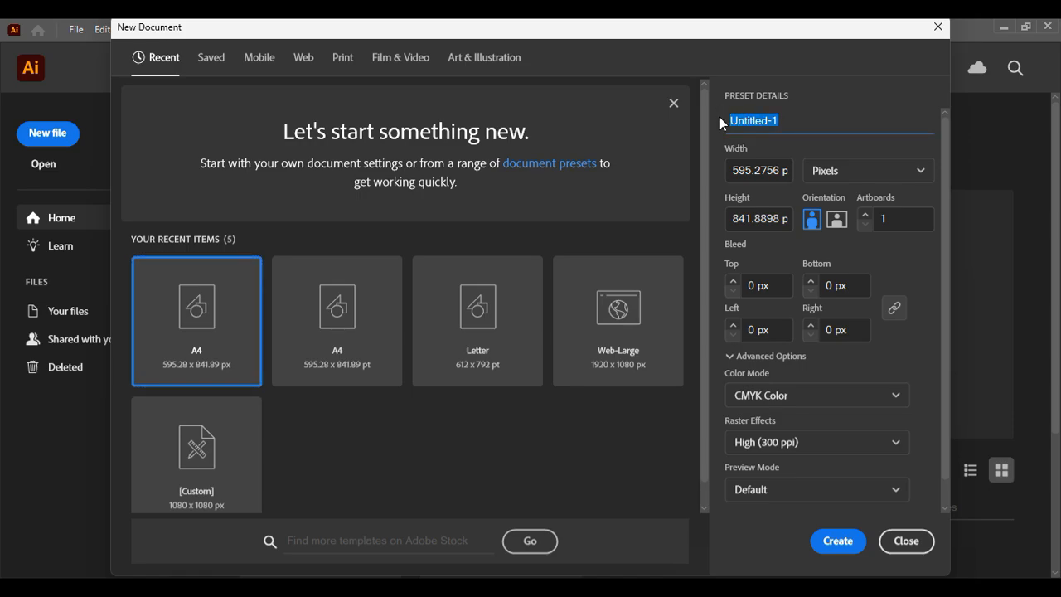
{"action": "type", "text": "A"}
{"action": "type", "text": "raphics D"}
{"action": "type", "text": "esign"}
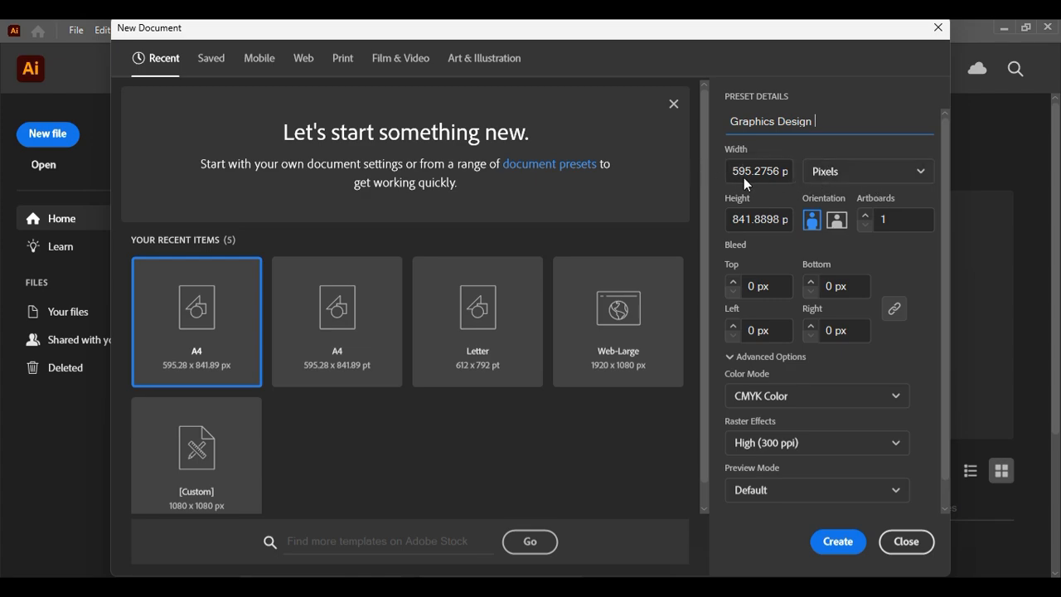
{"action": "left_click_drag", "start_coordinate": [772, 172], "coordinate": [716, 171]}
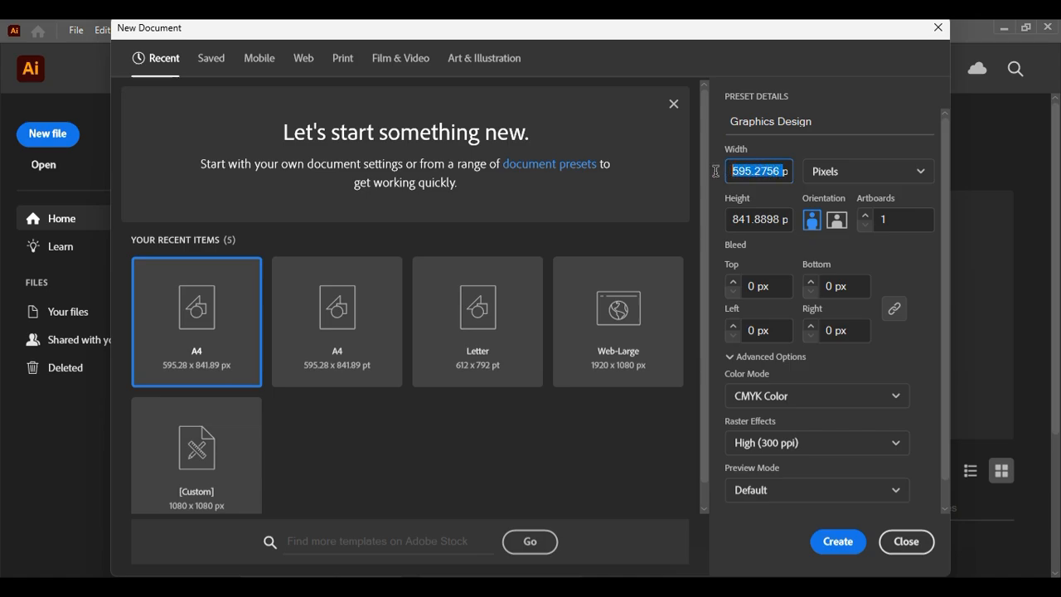
{"action": "key", "text": "BackSpace"}
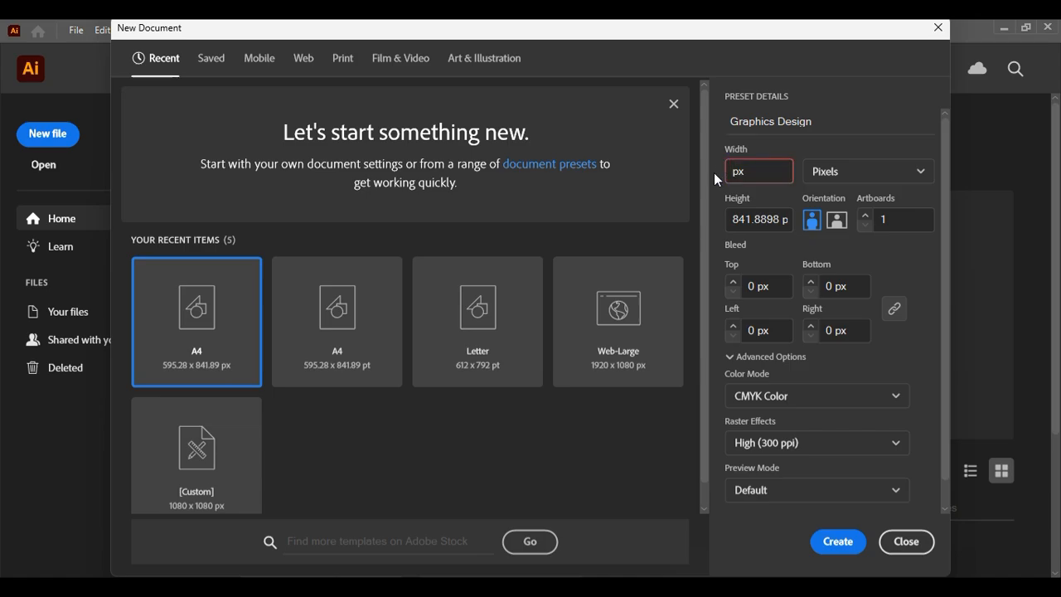
{"action": "type", "text": "400"}
{"action": "left_click", "coordinate": [862, 172]}
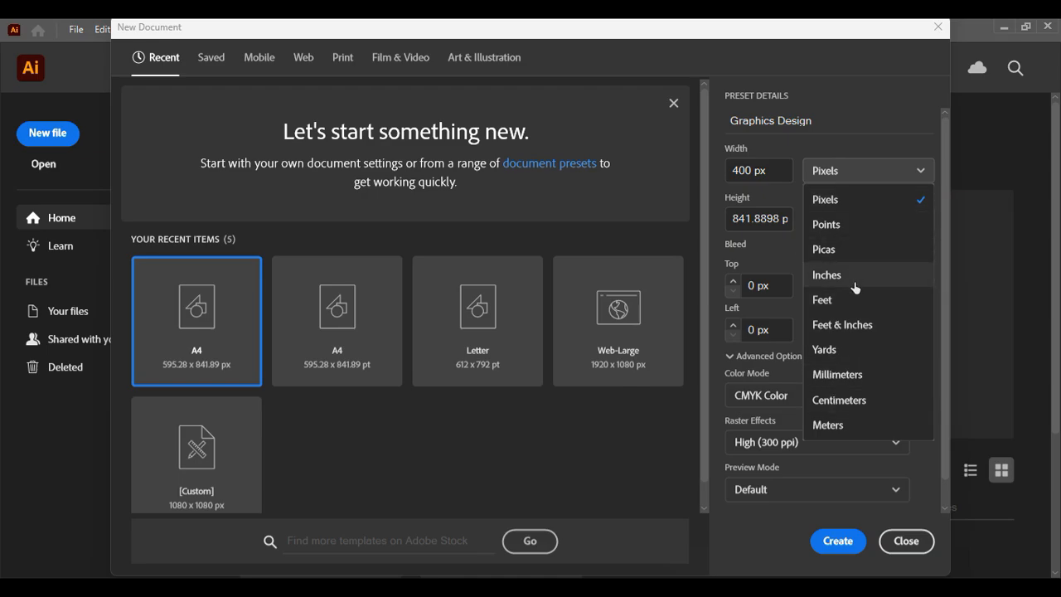
{"action": "left_click", "coordinate": [850, 172]}
{"action": "left_click", "coordinate": [850, 171]}
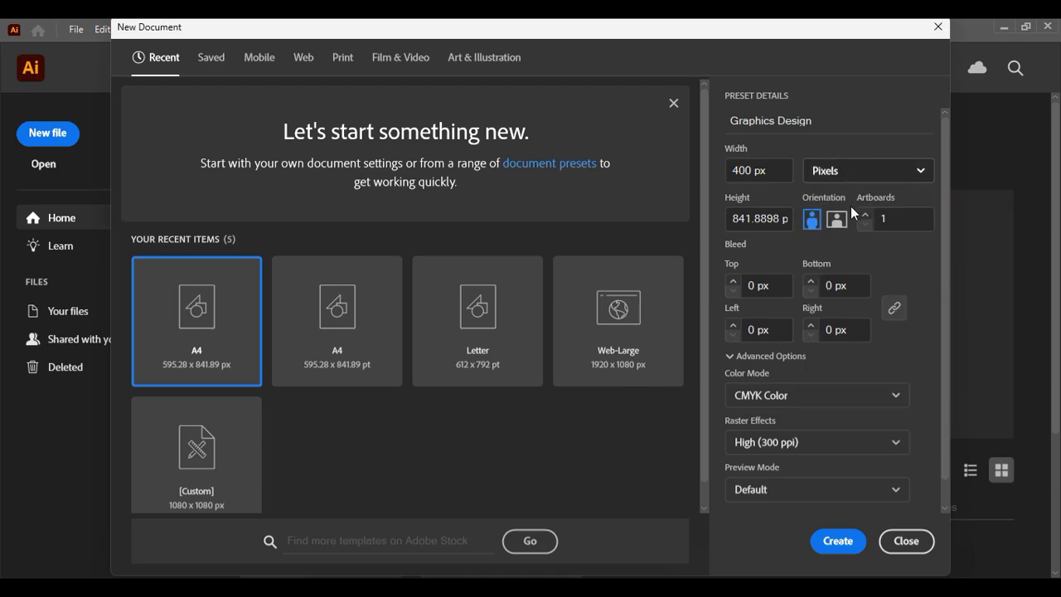
{"action": "left_click", "coordinate": [848, 229]}
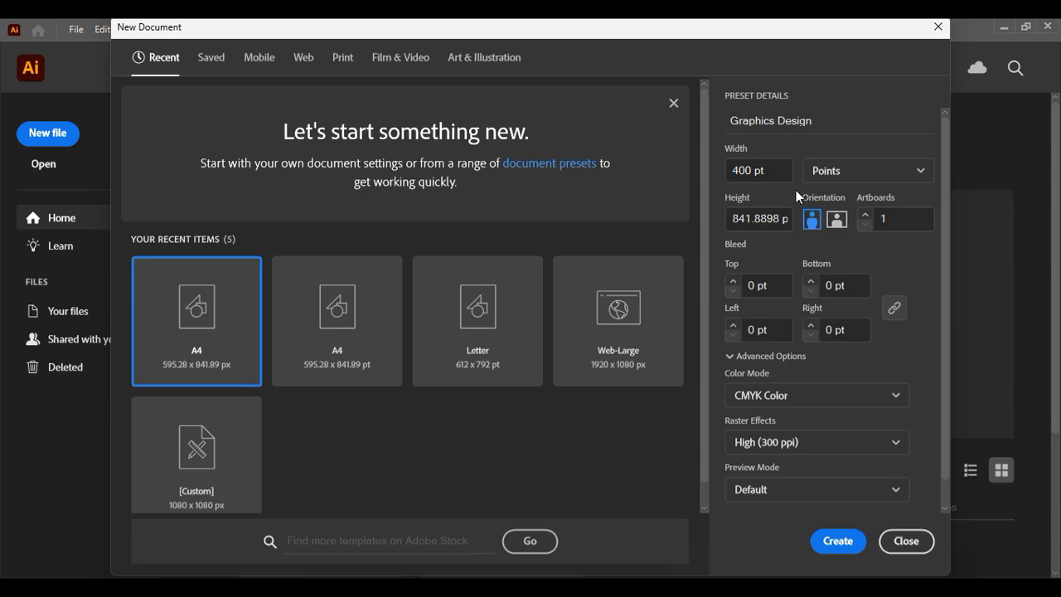
{"action": "left_click", "coordinate": [850, 178]}
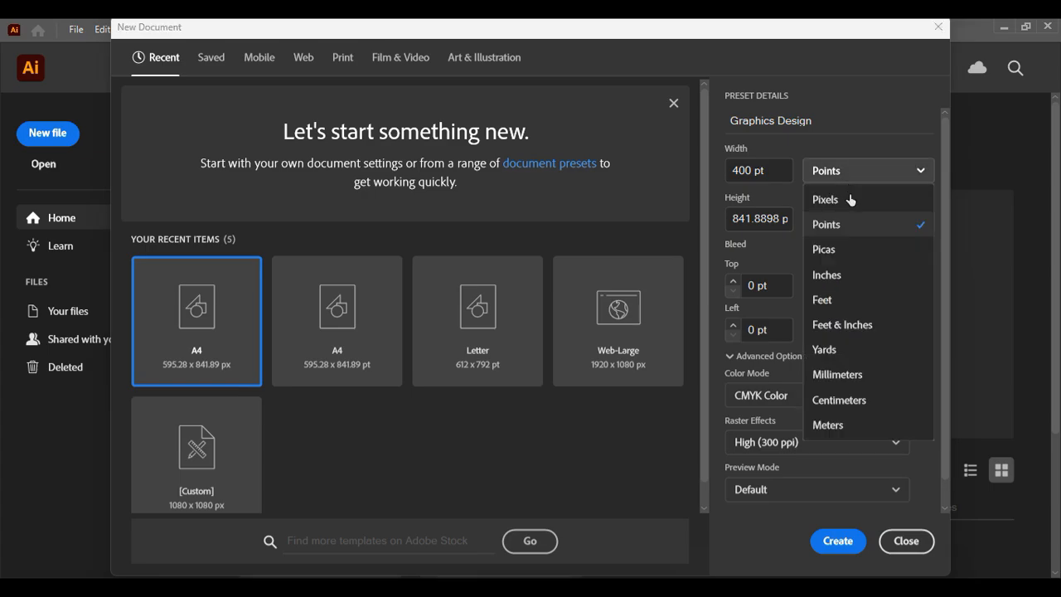
{"action": "left_click", "coordinate": [844, 201]}
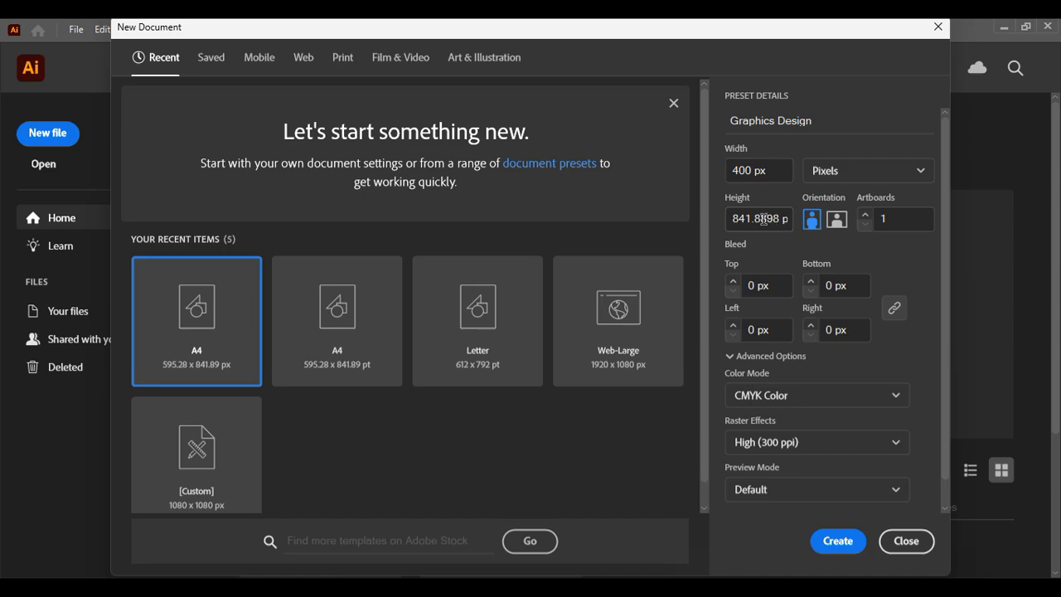
Set the document height to 400
{"action": "left_click", "coordinate": [764, 218]}
{"action": "left_click_drag", "start_coordinate": [735, 218], "coordinate": [773, 216]}
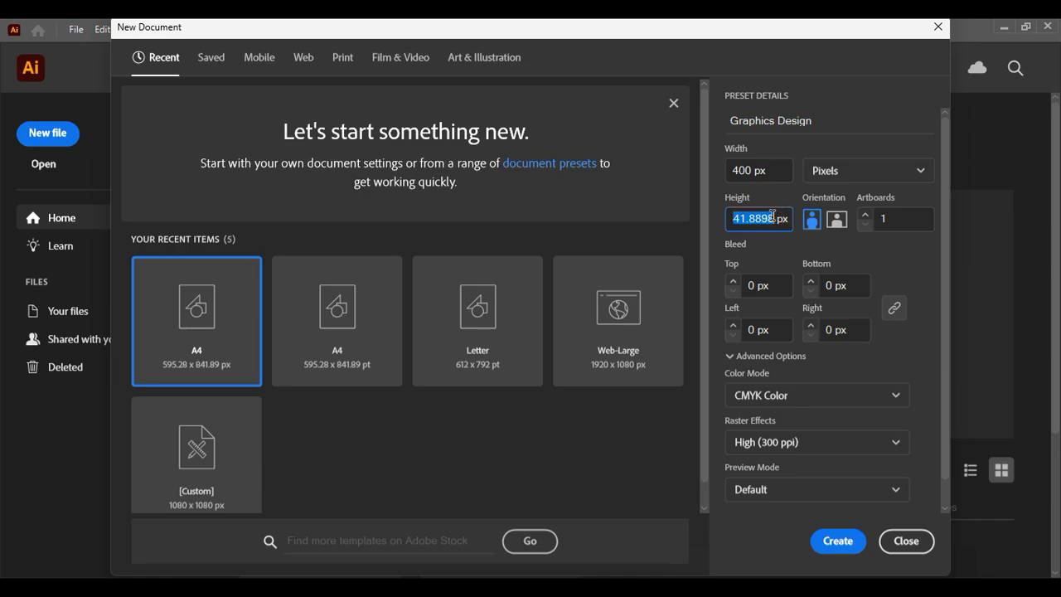
{"action": "type", "text": "400"}
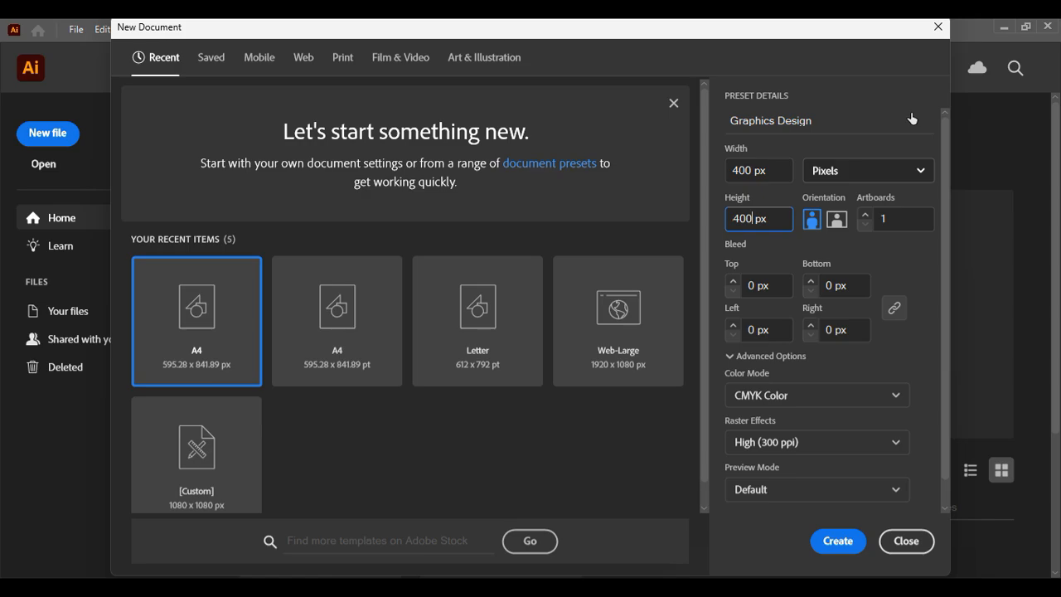
Commit the 400 px height and switch the Color Mode to RGB Color
{"action": "left_click", "coordinate": [746, 268]}
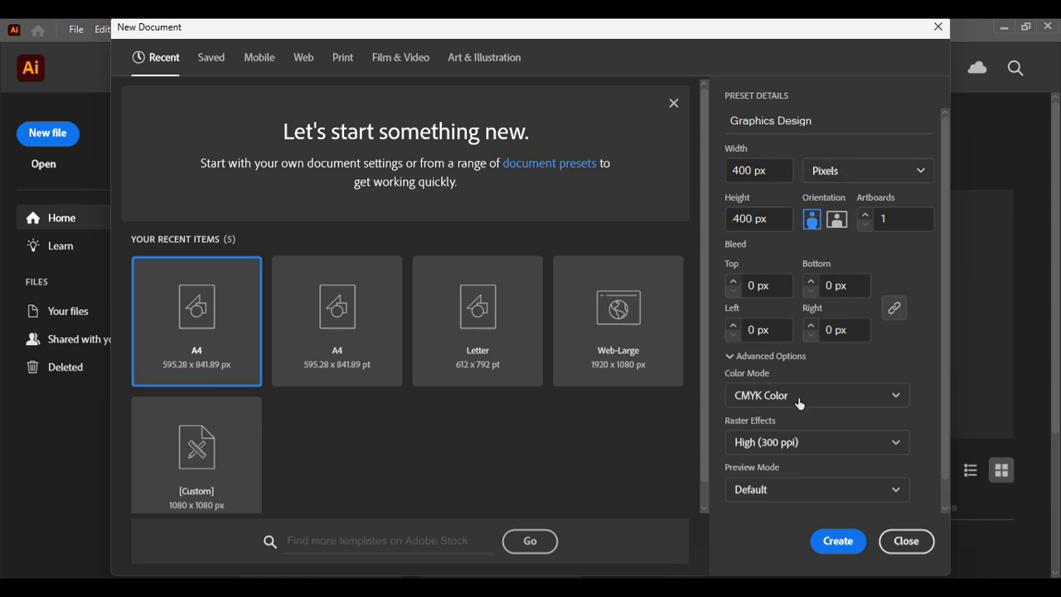
{"action": "scroll", "coordinate": [816, 395], "scroll_direction": "down", "scroll_amount": 1}
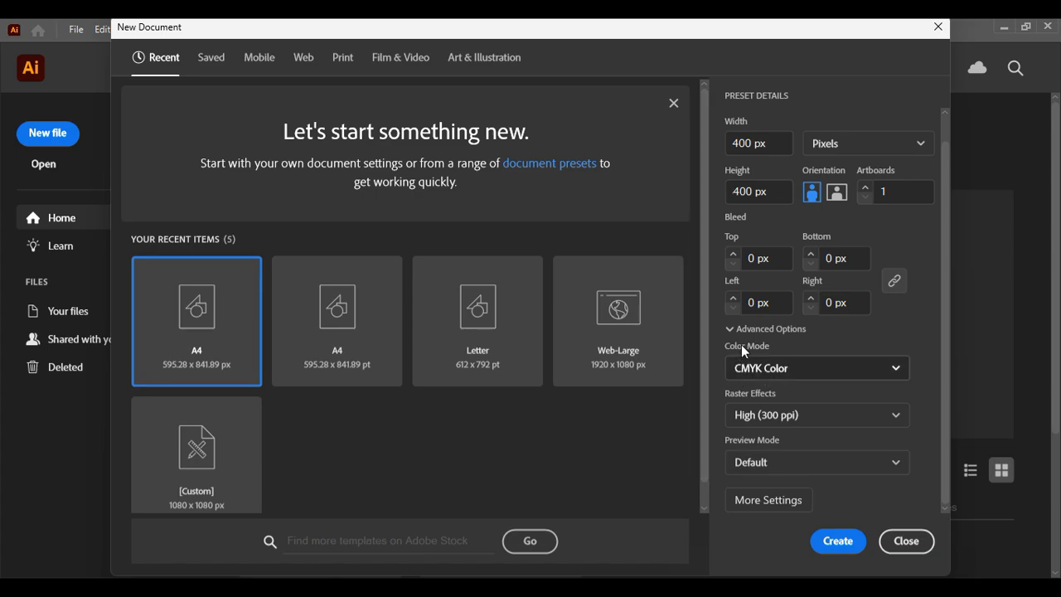
{"action": "left_click", "coordinate": [769, 367]}
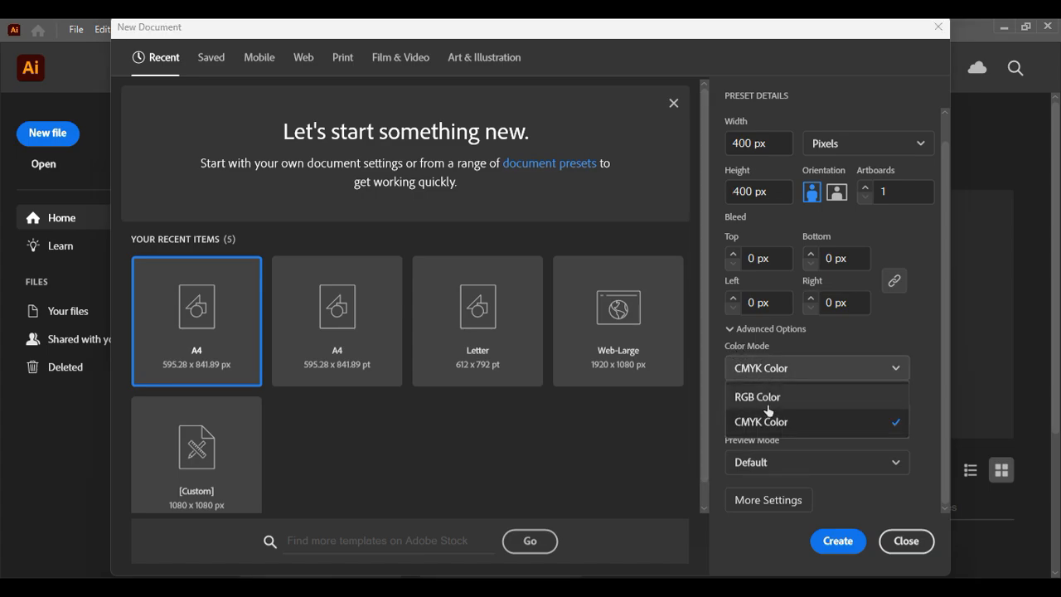
{"action": "left_click", "coordinate": [831, 361]}
{"action": "left_click", "coordinate": [808, 369]}
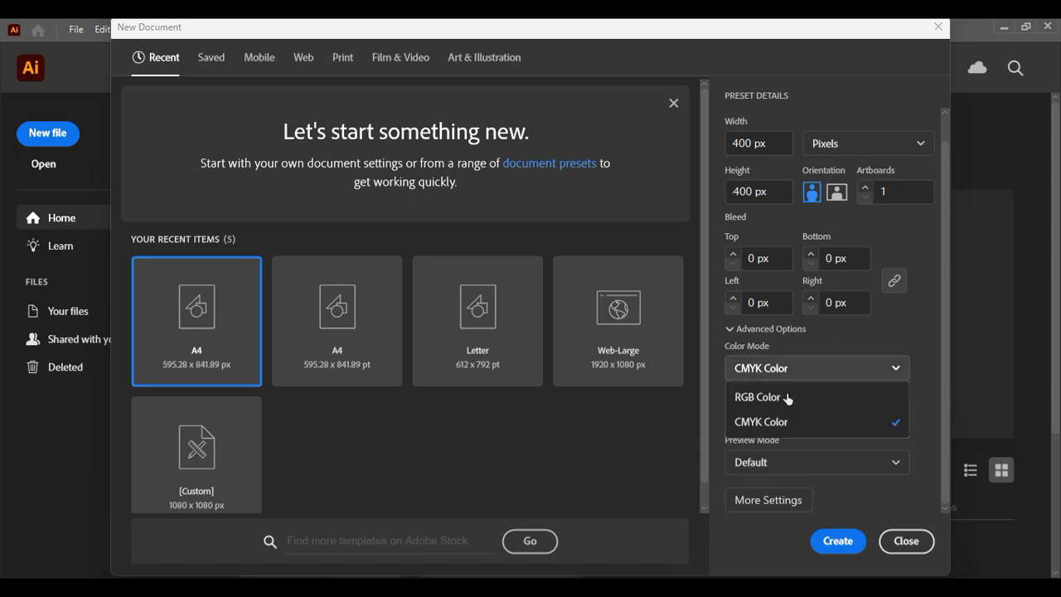
{"action": "left_click", "coordinate": [797, 398]}
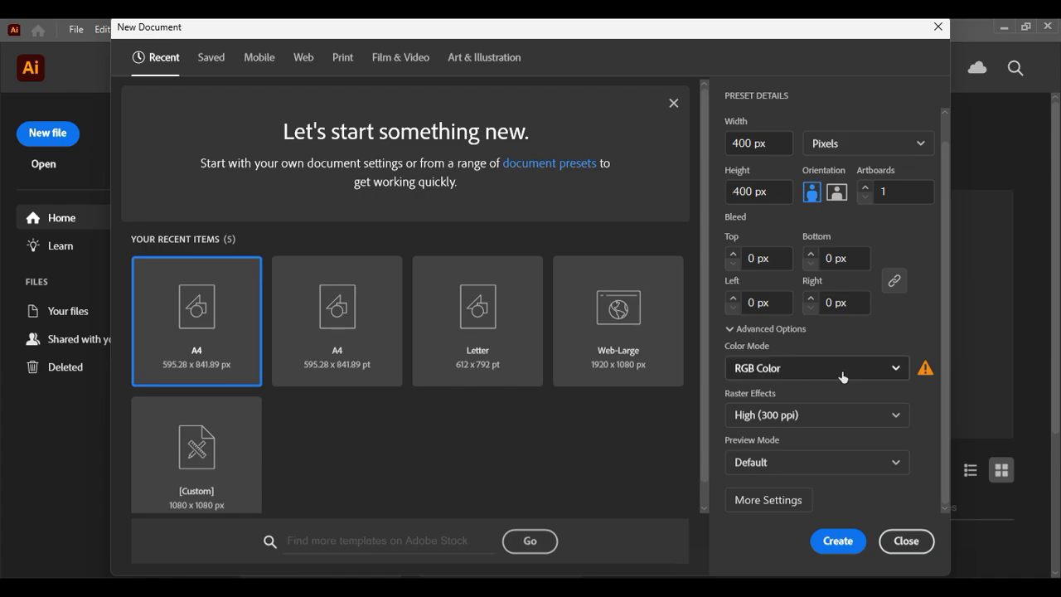
{"action": "scroll", "coordinate": [839, 386], "scroll_direction": "up", "scroll_amount": 1}
{"action": "scroll", "coordinate": [841, 388], "scroll_direction": "down", "scroll_amount": 1}
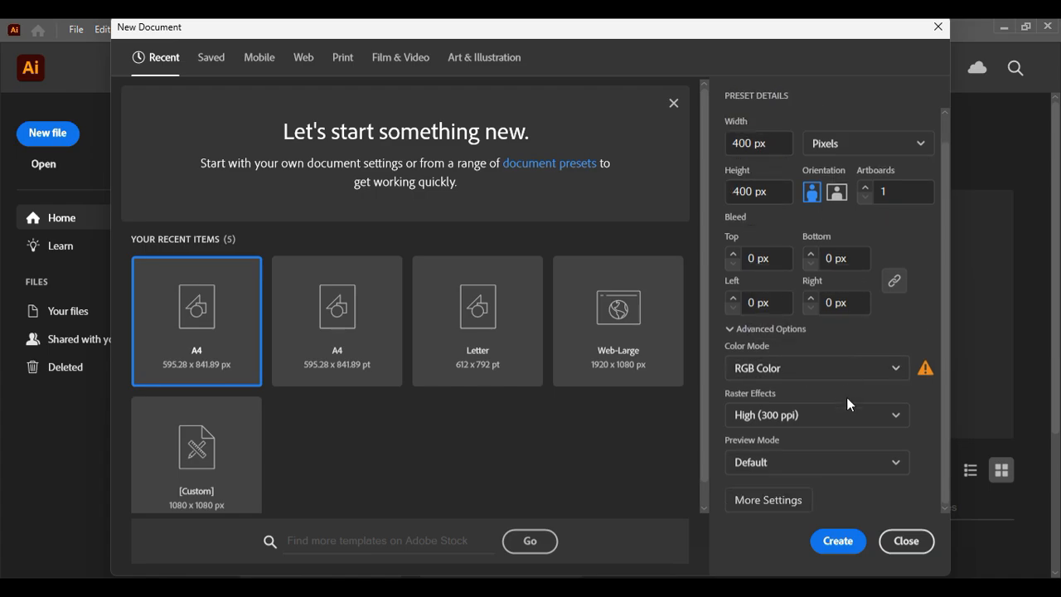
{"action": "scroll", "coordinate": [846, 397], "scroll_direction": "up", "scroll_amount": 1}
{"action": "scroll", "coordinate": [887, 392], "scroll_direction": "down", "scroll_amount": 1}
{"action": "left_click", "coordinate": [854, 373]}
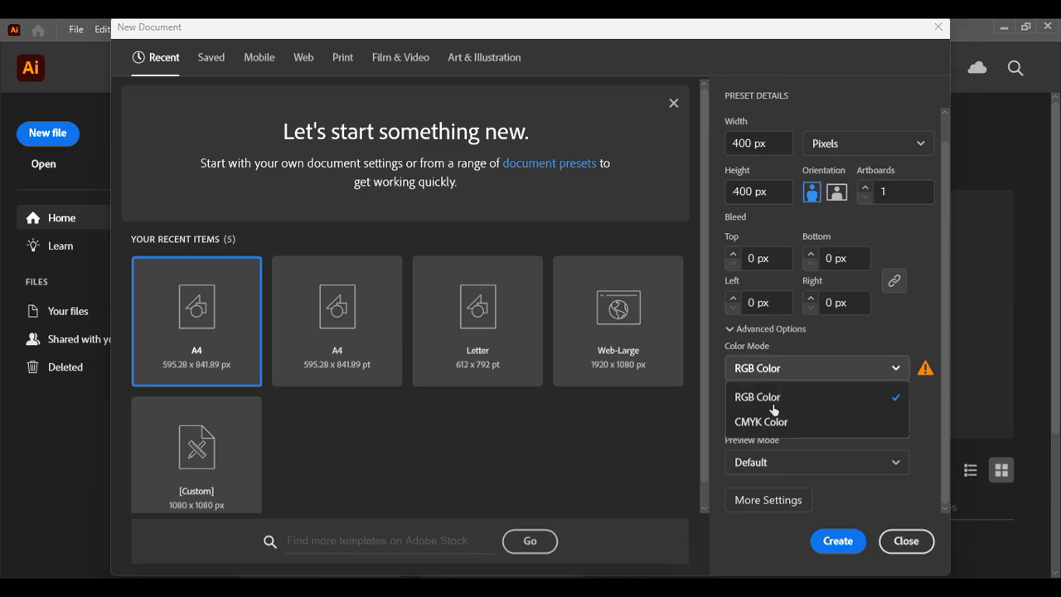
{"action": "left_click", "coordinate": [849, 314]}
{"action": "left_click", "coordinate": [809, 373]}
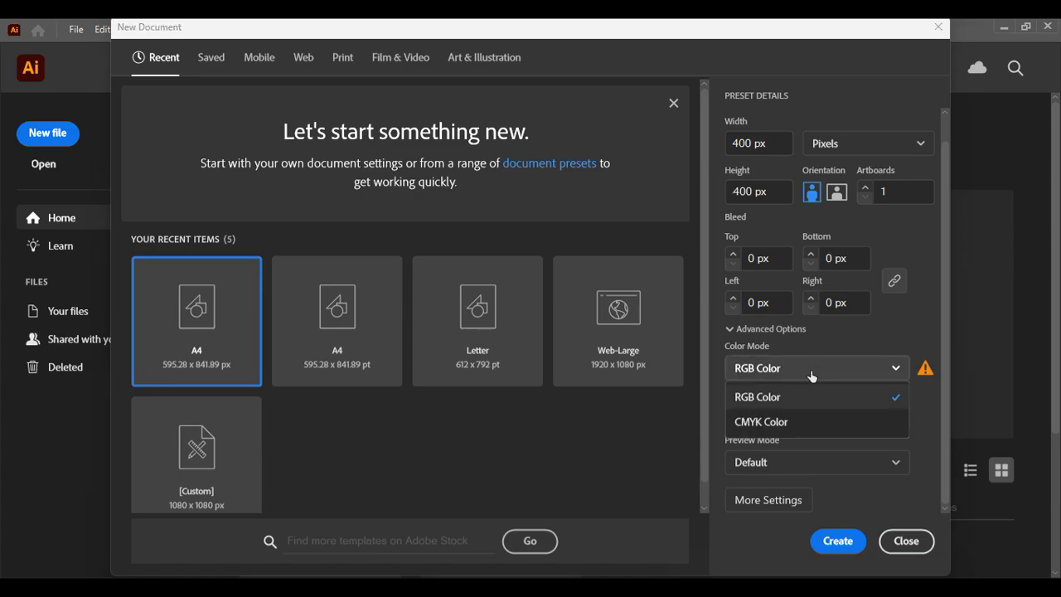
{"action": "left_click", "coordinate": [816, 345]}
Keep High (300 ppi) raster effects and Default preview mode under Advanced Options
{"action": "left_click", "coordinate": [796, 329]}
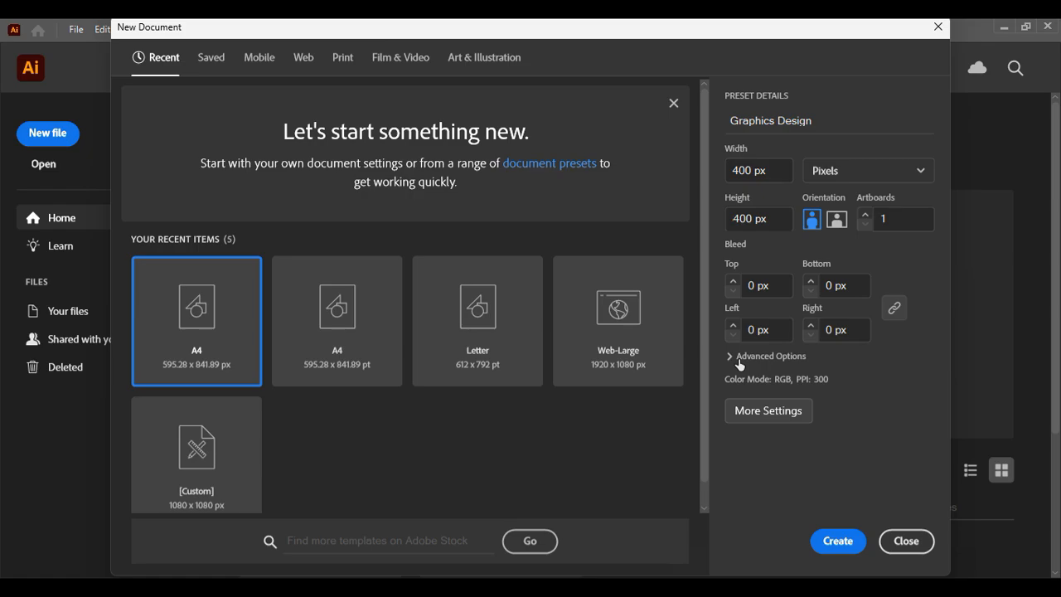
{"action": "left_click", "coordinate": [755, 410]}
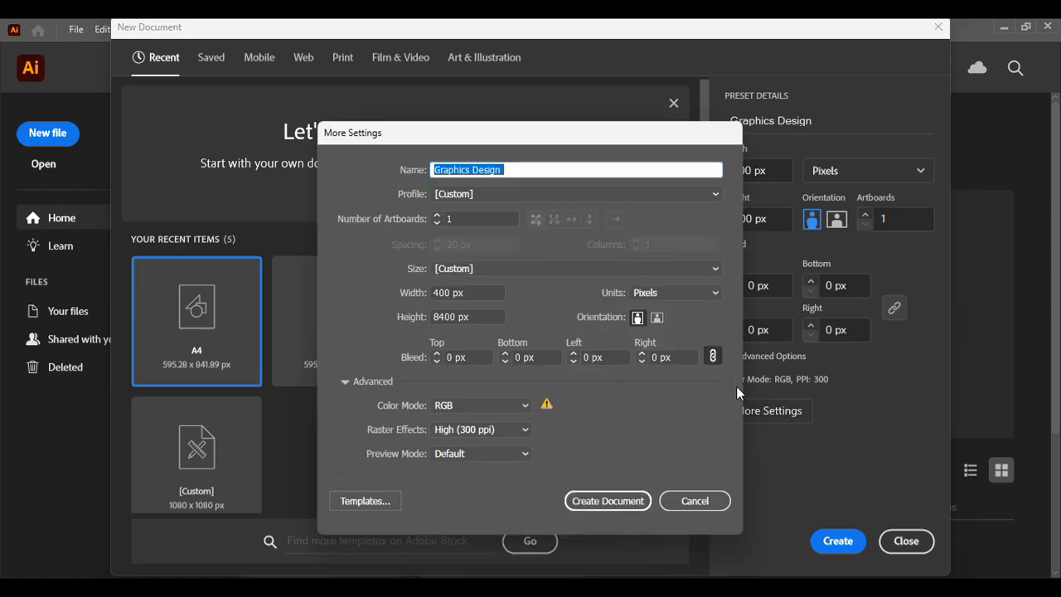
{"action": "left_click", "coordinate": [702, 499]}
{"action": "left_click", "coordinate": [764, 355]}
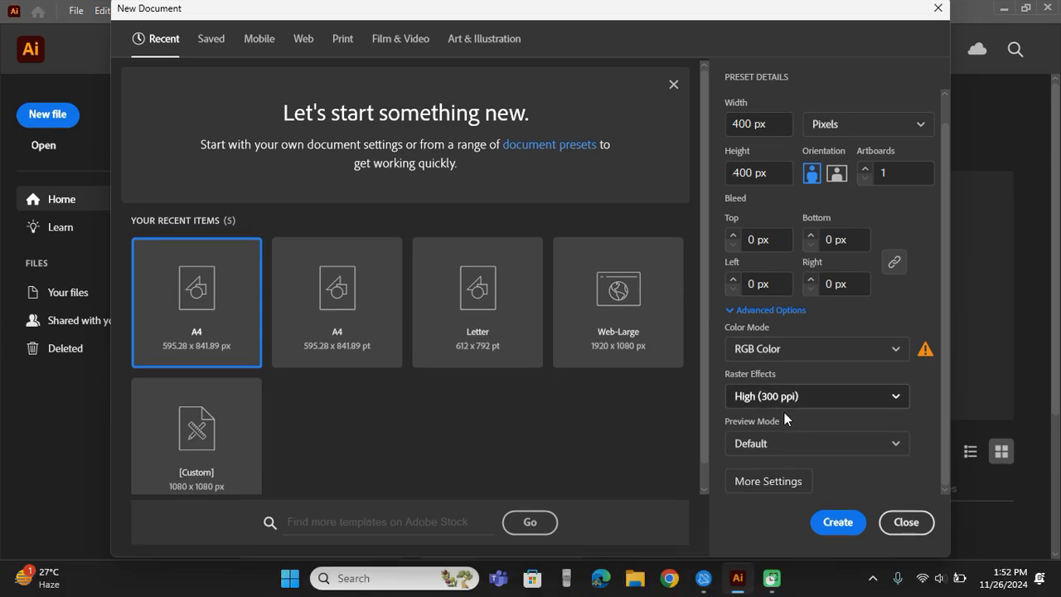
{"action": "left_click", "coordinate": [784, 401]}
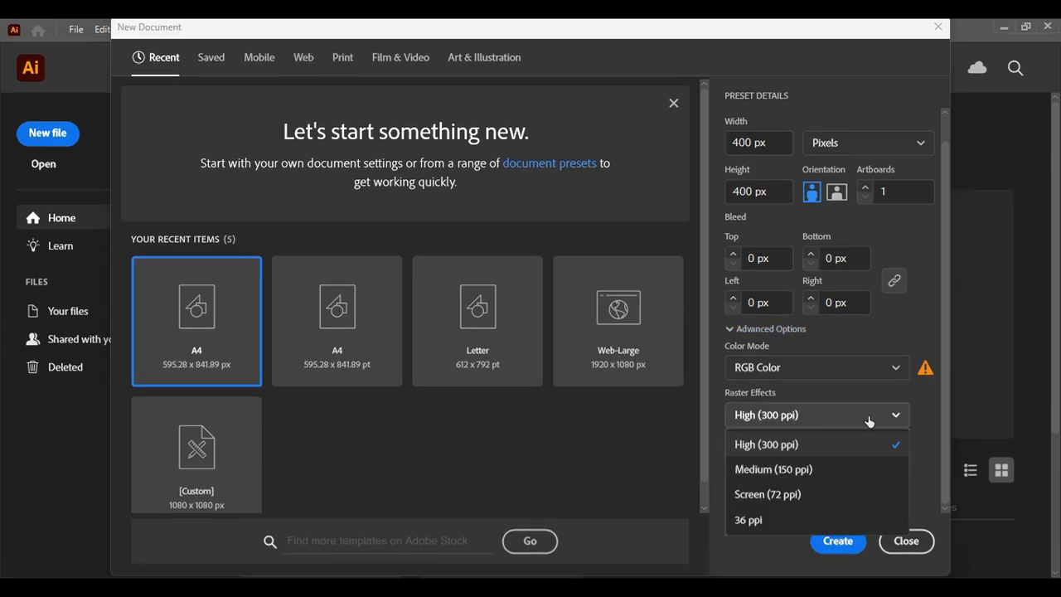
{"action": "left_click", "coordinate": [795, 430]}
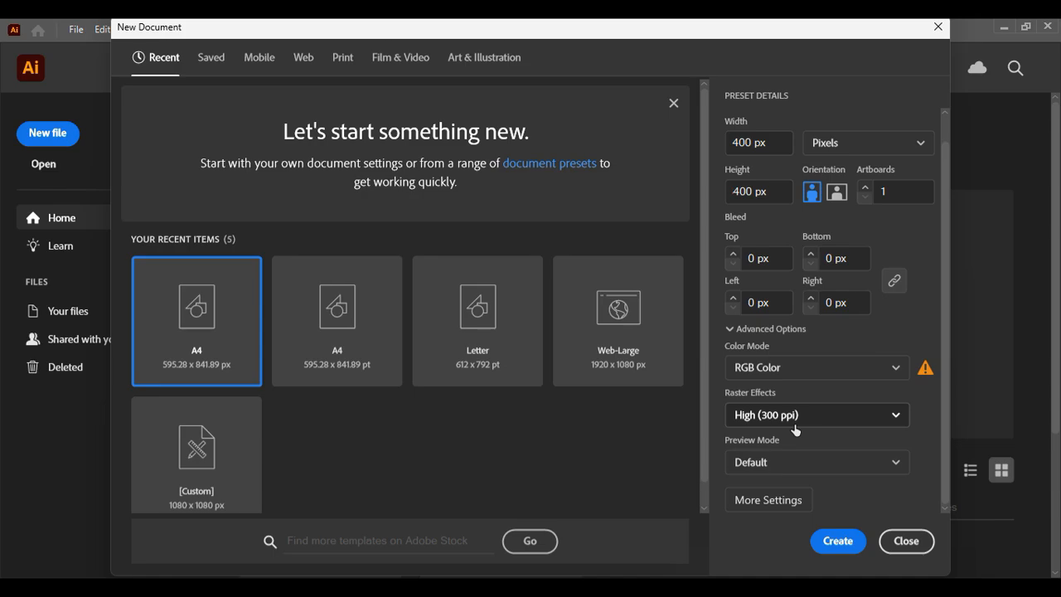
{"action": "left_click", "coordinate": [839, 463]}
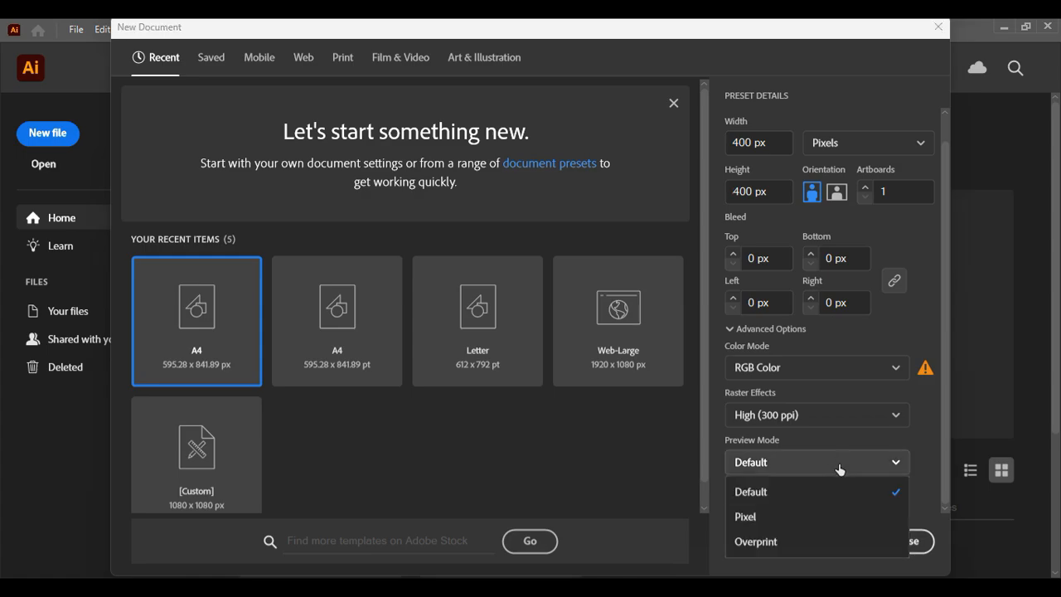
{"action": "left_click", "coordinate": [814, 476]}
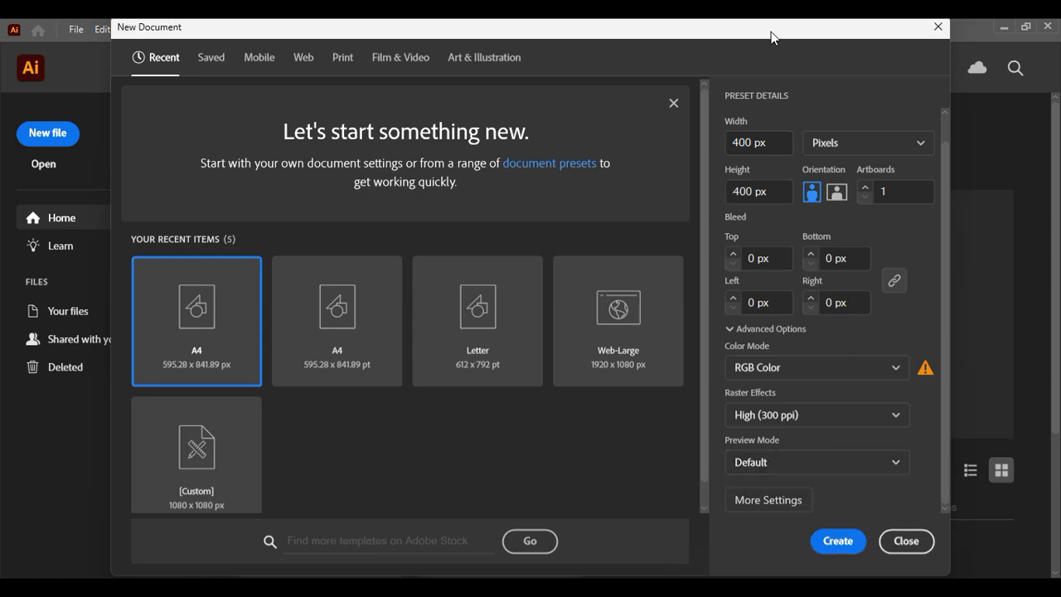
{"action": "left_click_drag", "start_coordinate": [771, 31], "coordinate": [759, 19]}
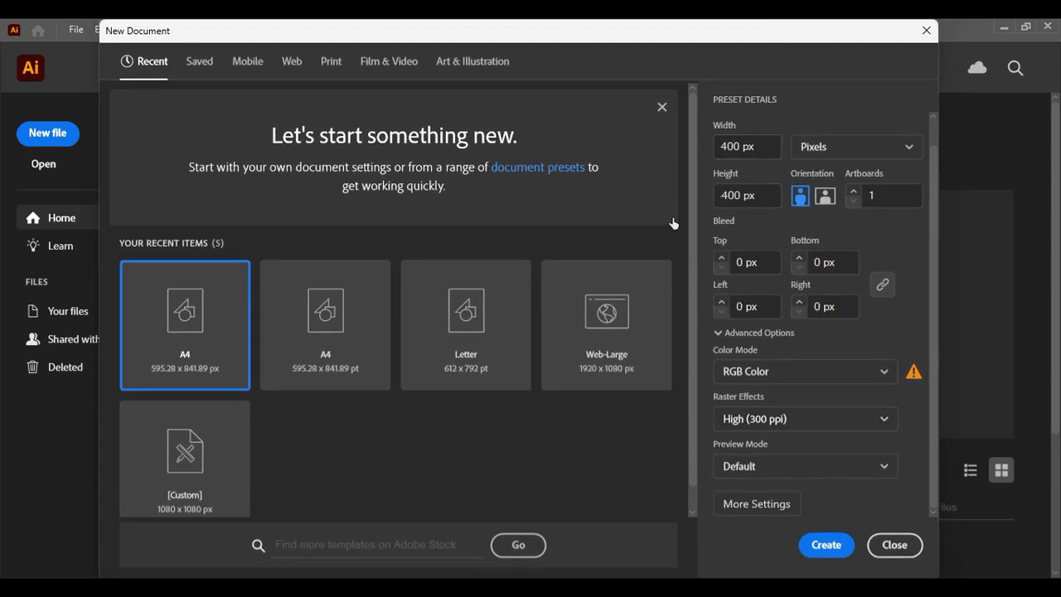
{"action": "left_click", "coordinate": [842, 545]}
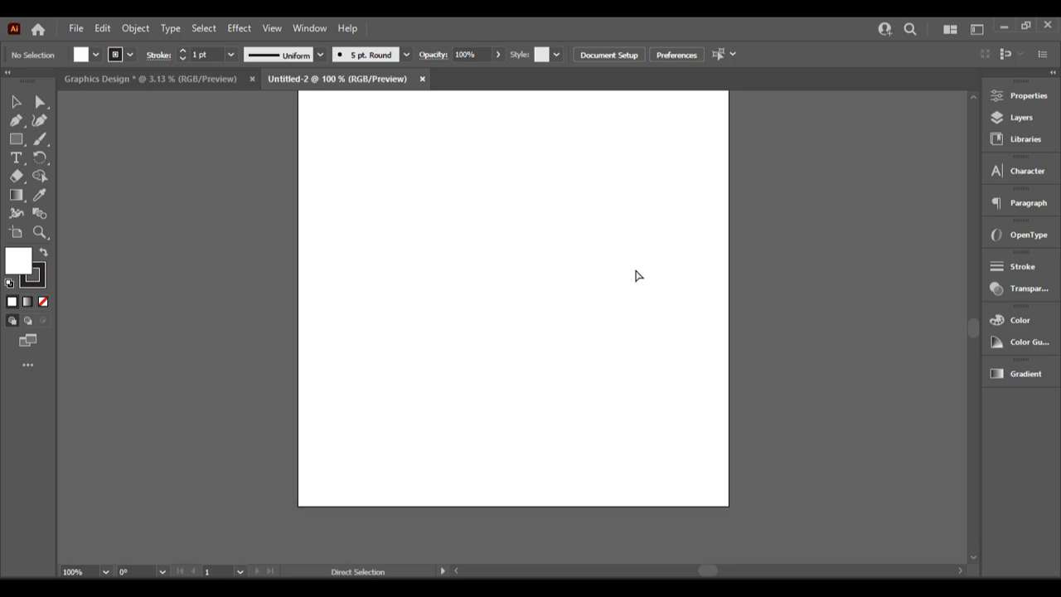
{"action": "scroll", "coordinate": [656, 291], "scroll_direction": "up", "scroll_amount": 2}
{"action": "scroll", "coordinate": [656, 291], "scroll_direction": "down", "scroll_amount": 2}
{"action": "scroll", "coordinate": [656, 291], "scroll_direction": "up", "scroll_amount": 1}
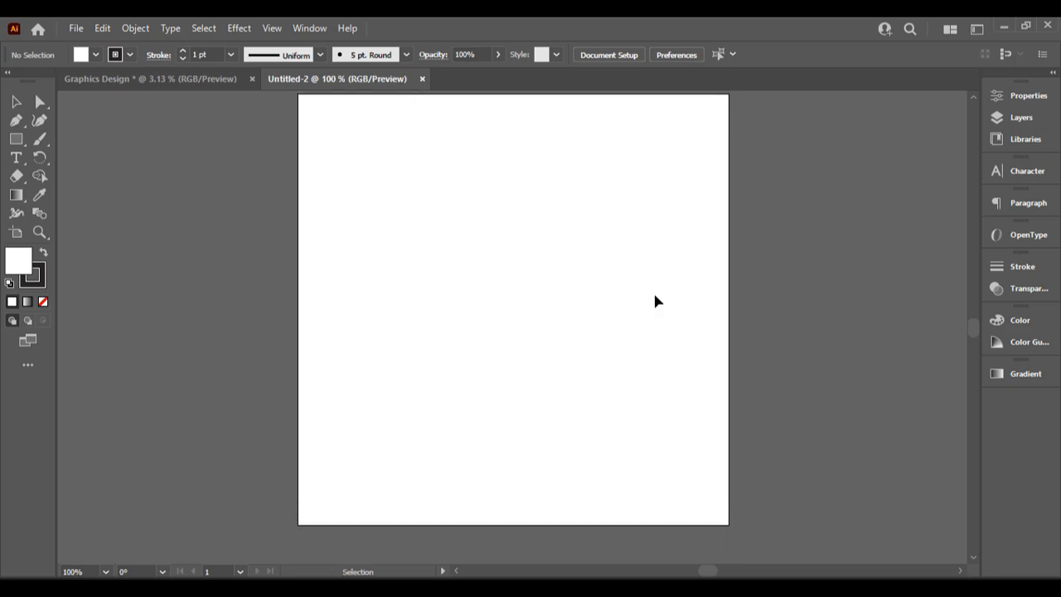
{"action": "scroll", "coordinate": [655, 301], "scroll_direction": "up", "scroll_amount": 2}
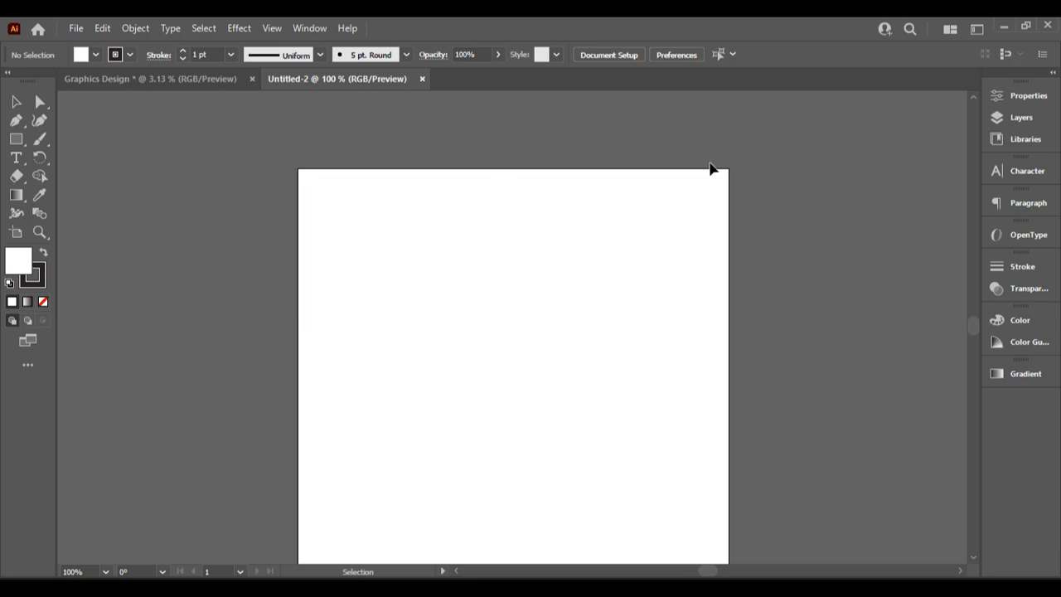
{"action": "scroll", "coordinate": [725, 166], "scroll_direction": "down", "scroll_amount": 1}
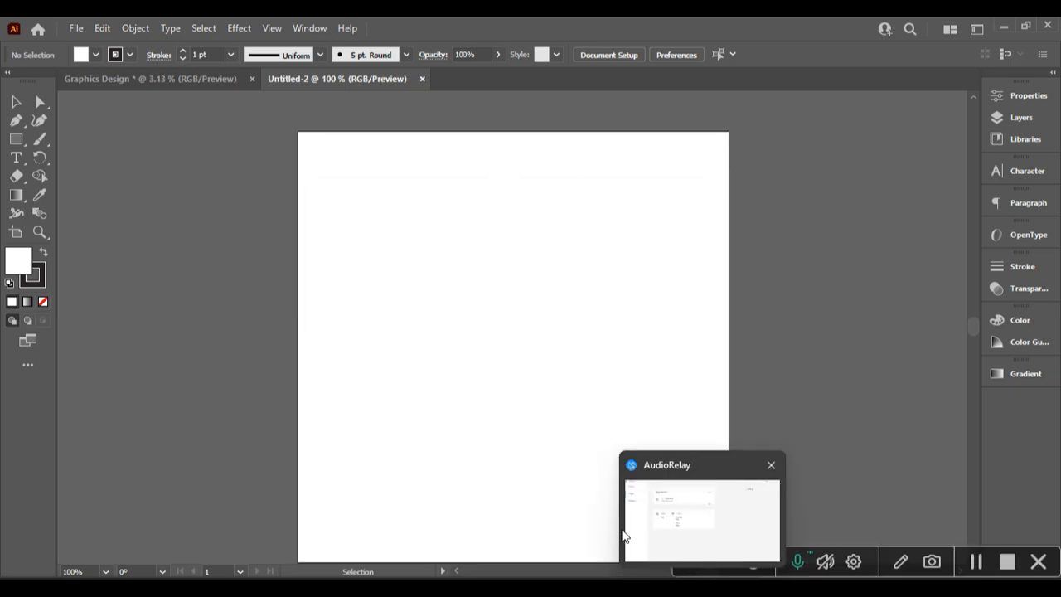
{"action": "scroll", "coordinate": [362, 201], "scroll_direction": "up", "scroll_amount": 1}
{"action": "scroll", "coordinate": [362, 203], "scroll_direction": "down", "scroll_amount": 1}
{"action": "scroll", "coordinate": [362, 203], "scroll_direction": "down", "scroll_amount": 1}
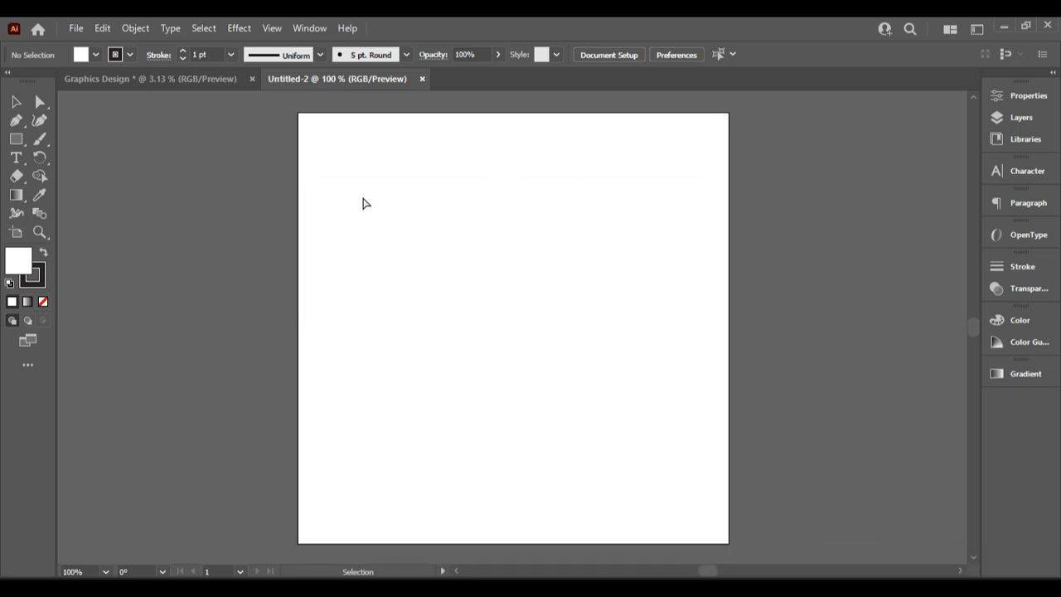
{"action": "key", "text": "ctrl+minus"}
{"action": "key", "text": "ctrl+plus"}
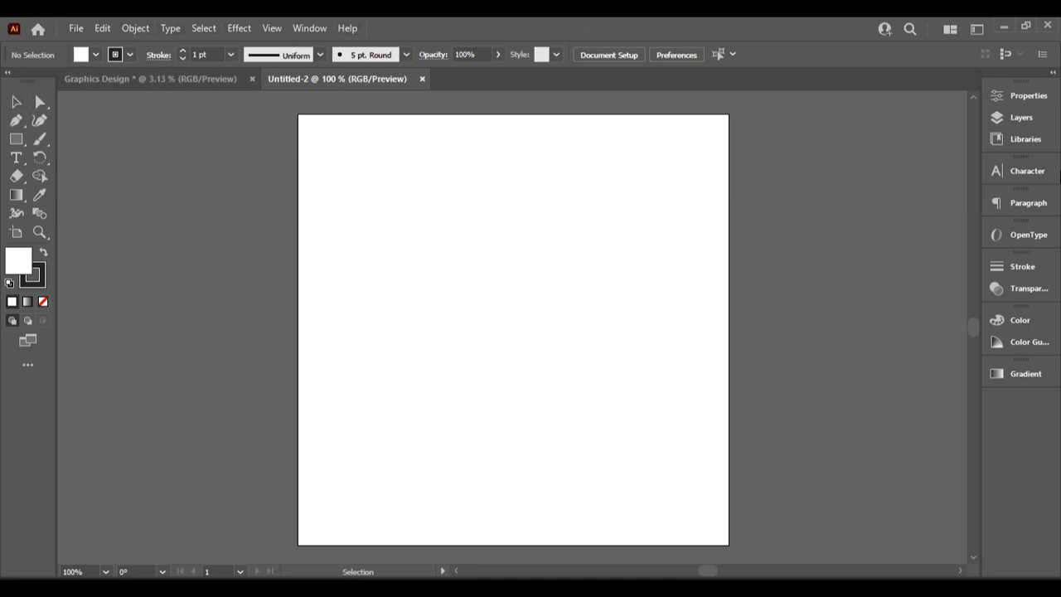
{"action": "scroll", "coordinate": [474, 403], "scroll_direction": "down", "scroll_amount": 1}
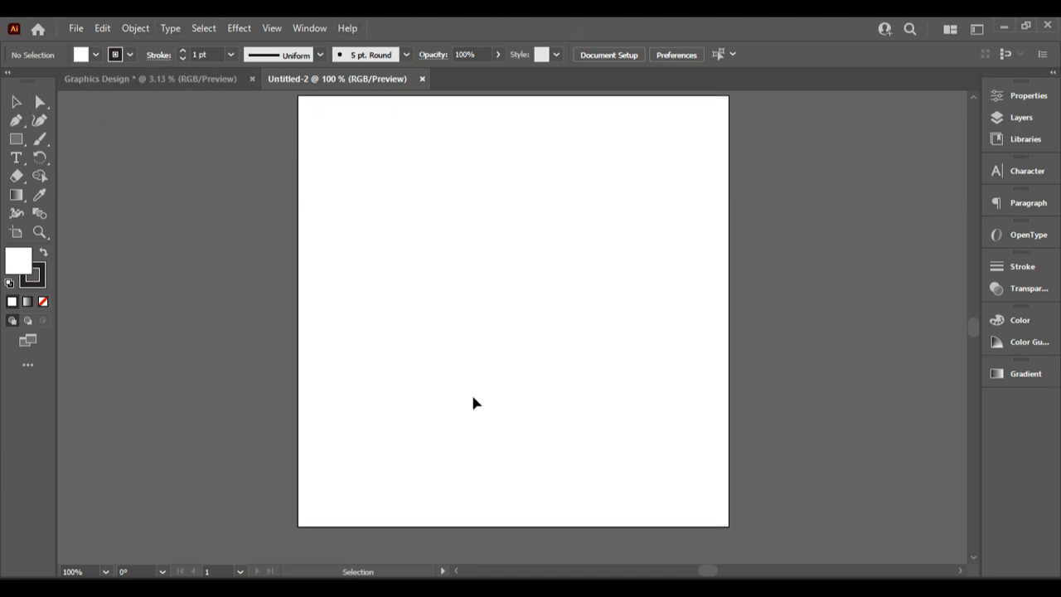
{"action": "scroll", "coordinate": [473, 403], "scroll_direction": "up", "scroll_amount": 3}
{"action": "scroll", "coordinate": [880, 383], "scroll_direction": "down", "scroll_amount": 1}
{"action": "scroll", "coordinate": [880, 382], "scroll_direction": "down", "scroll_amount": 2}
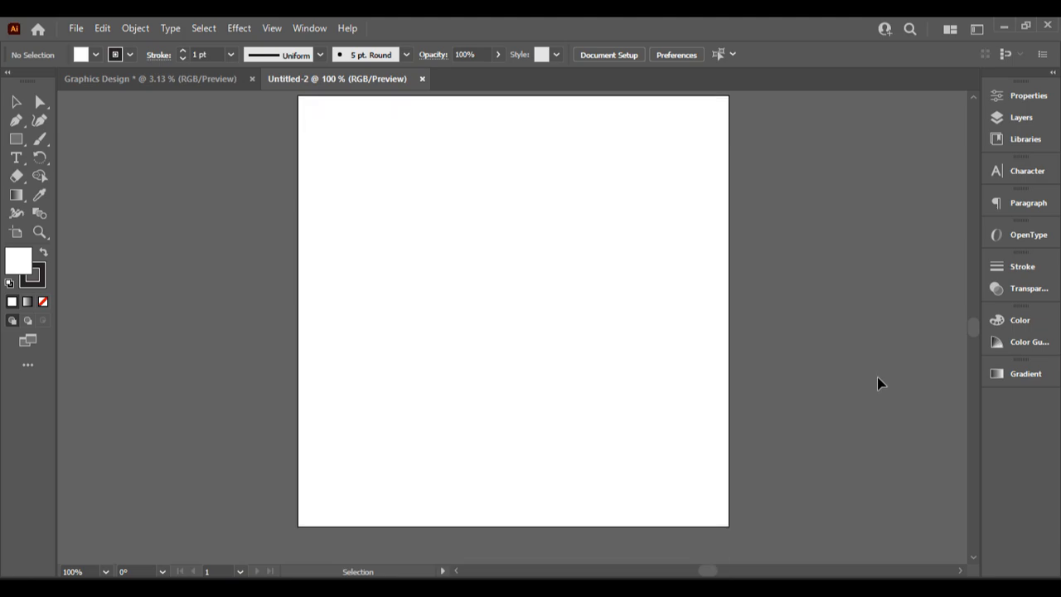
{"action": "scroll", "coordinate": [881, 385], "scroll_direction": "up", "scroll_amount": 2}
{"action": "scroll", "coordinate": [884, 387], "scroll_direction": "down", "scroll_amount": 2}
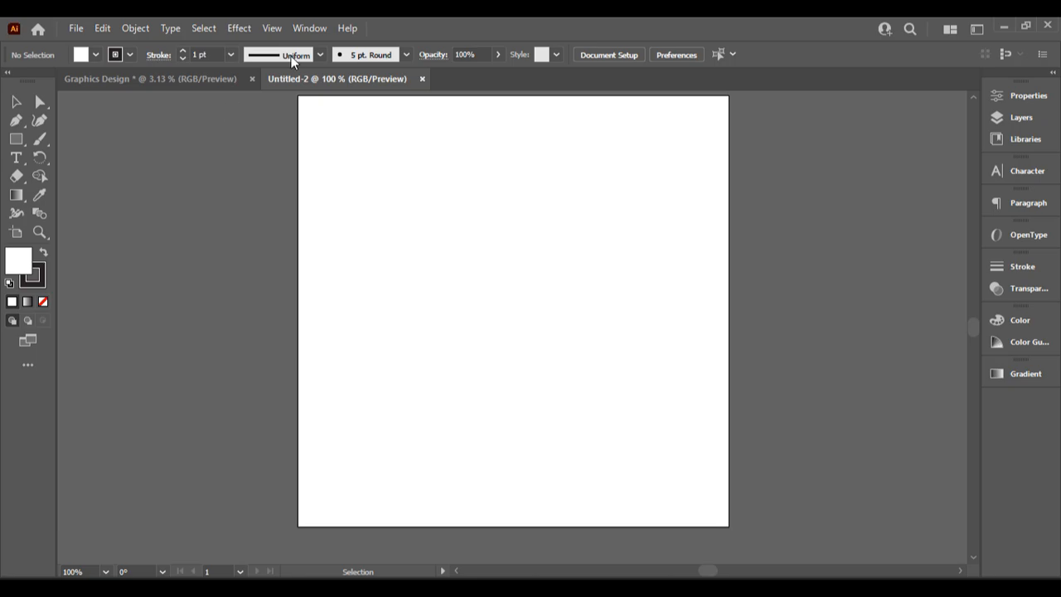
{"action": "left_click", "coordinate": [272, 29]}
{"action": "left_click", "coordinate": [147, 116]}
{"action": "left_click", "coordinate": [305, 28]}
{"action": "left_click", "coordinate": [273, 28]}
{"action": "left_click", "coordinate": [273, 28]}
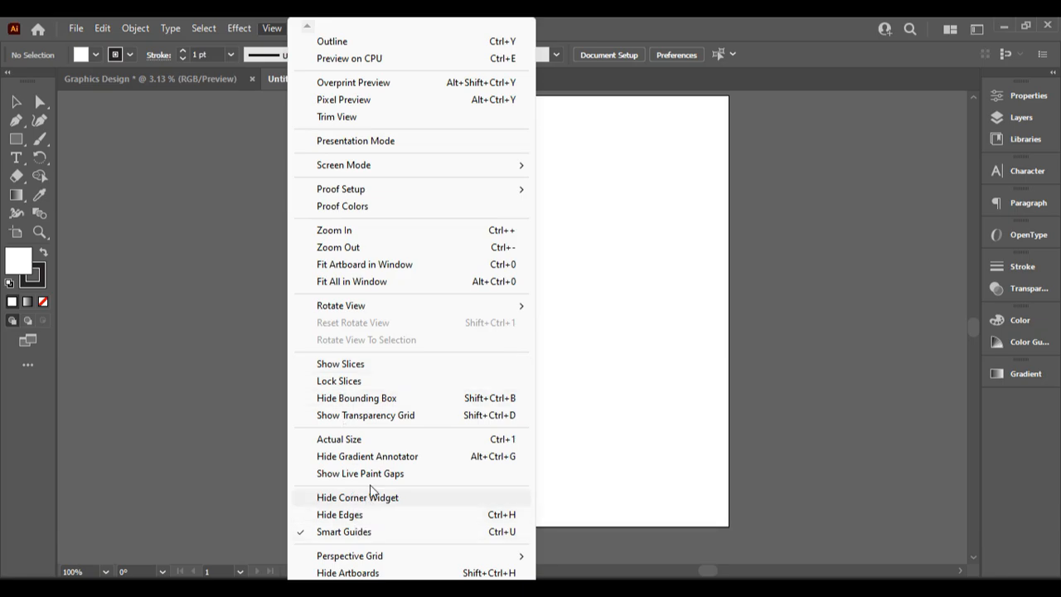
{"action": "left_click", "coordinate": [287, 90]}
{"action": "left_click", "coordinate": [318, 28]}
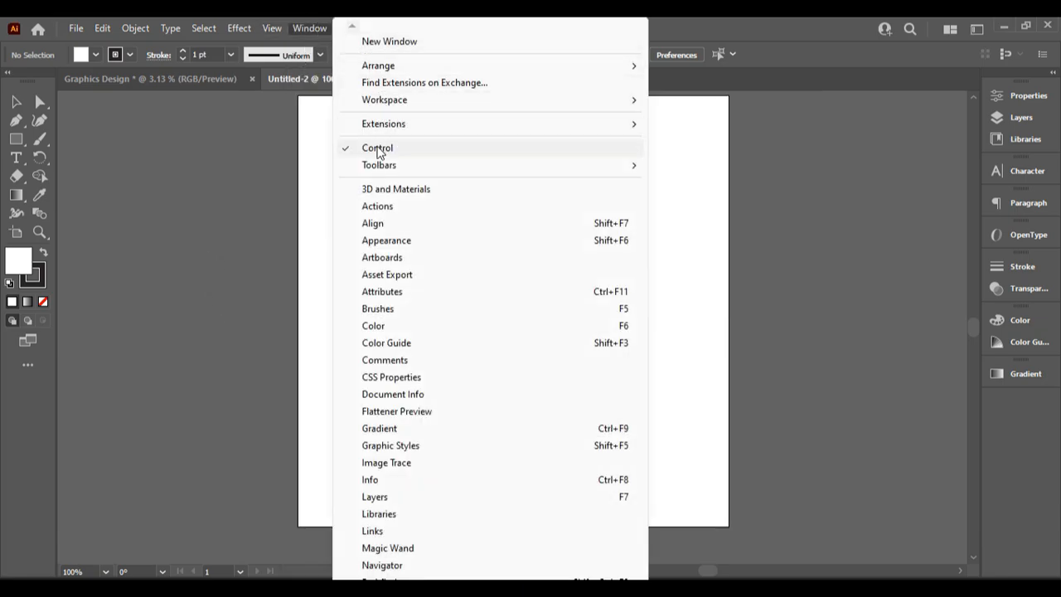
{"action": "left_click", "coordinate": [378, 149]}
{"action": "left_click", "coordinate": [313, 28]}
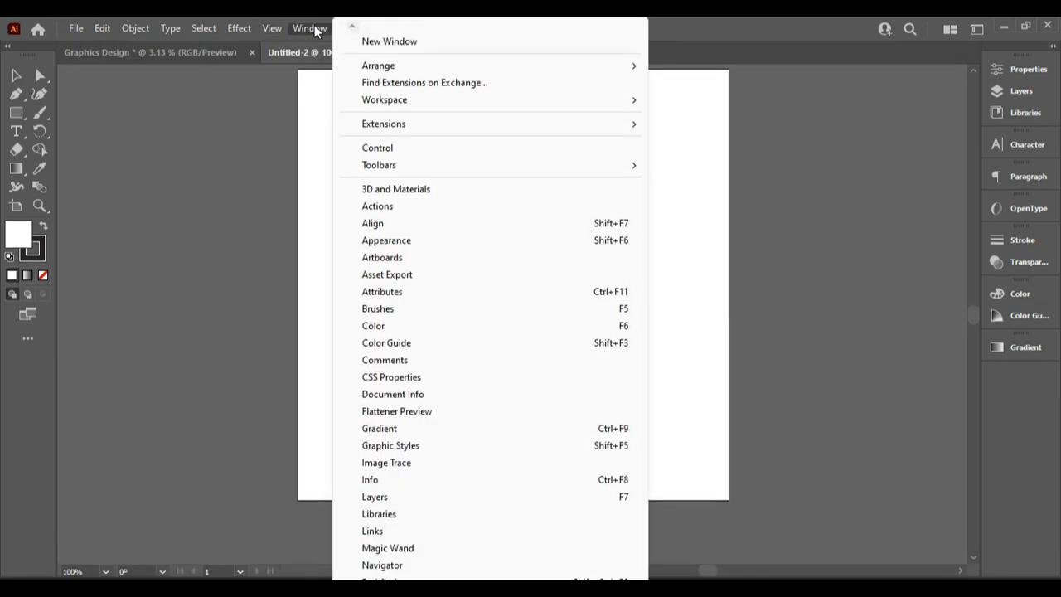
{"action": "left_click", "coordinate": [381, 153]}
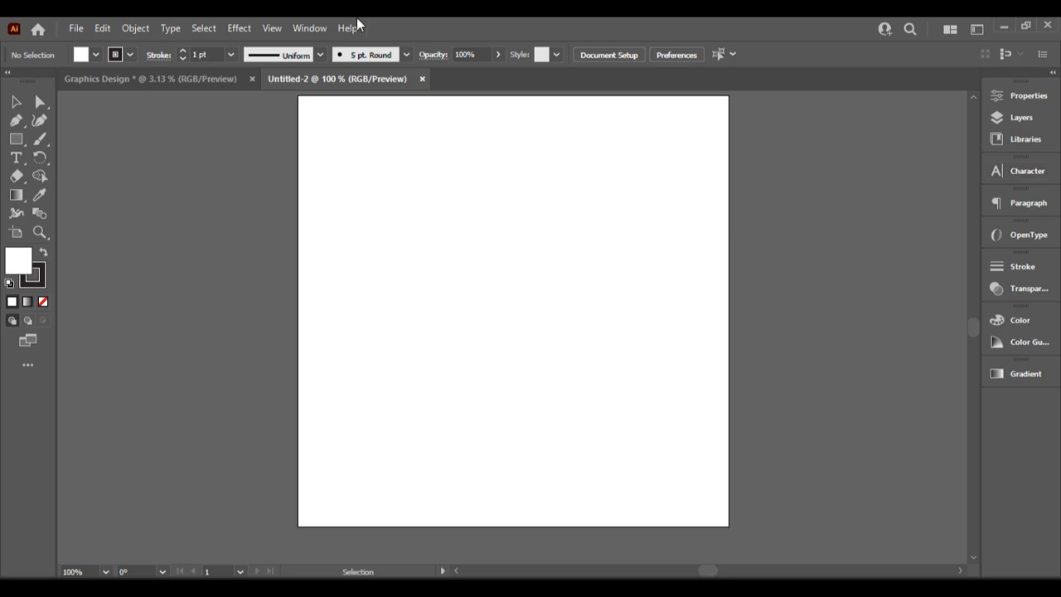
{"action": "left_click", "coordinate": [305, 35]}
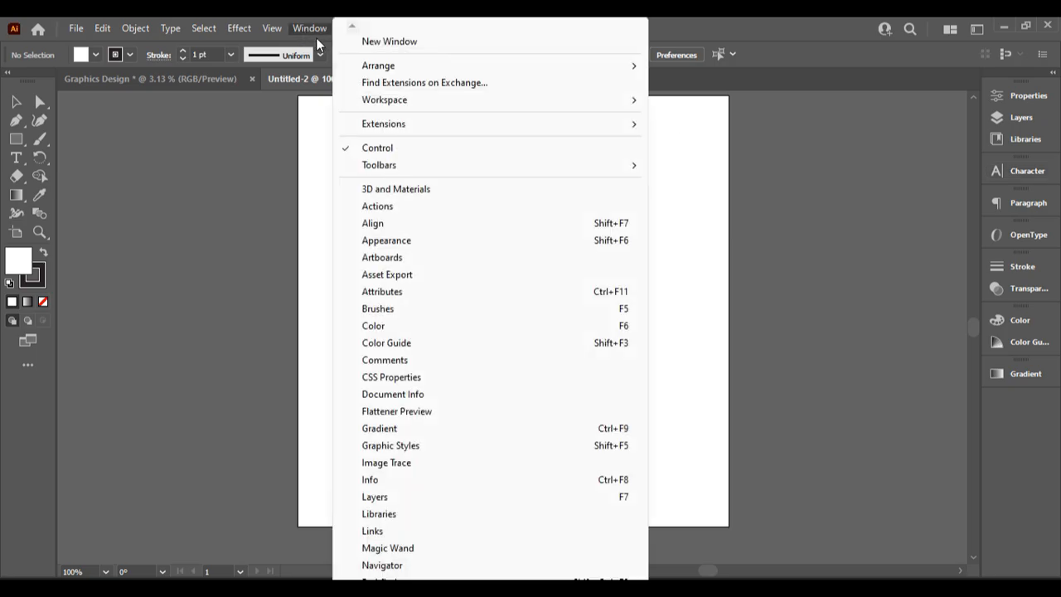
{"action": "key", "text": "Left"}
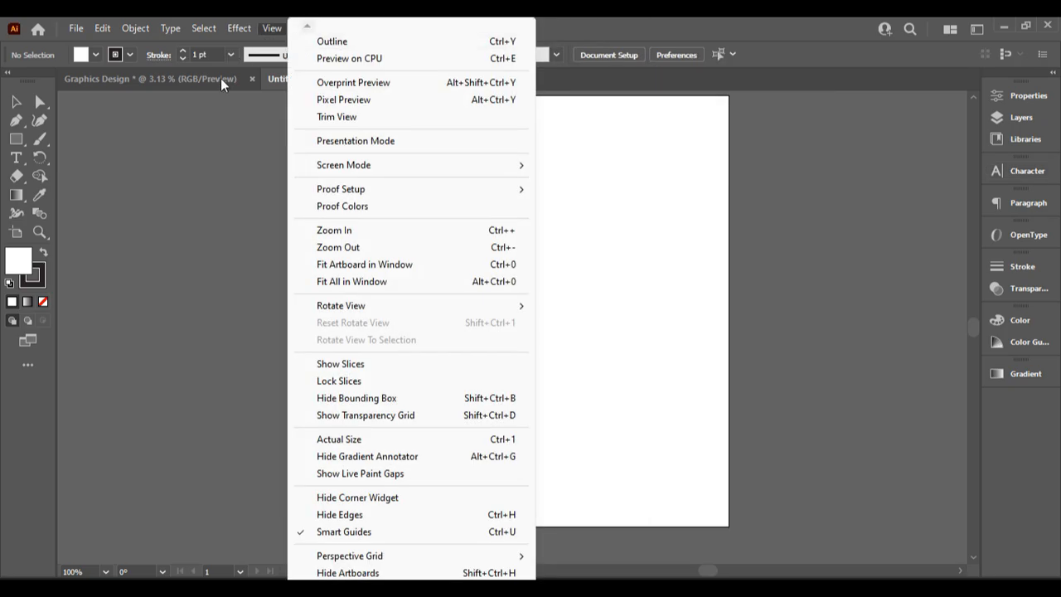
{"action": "left_click", "coordinate": [241, 133]}
{"action": "left_click", "coordinate": [308, 29]}
{"action": "mouse_move", "coordinate": [400, 168]}
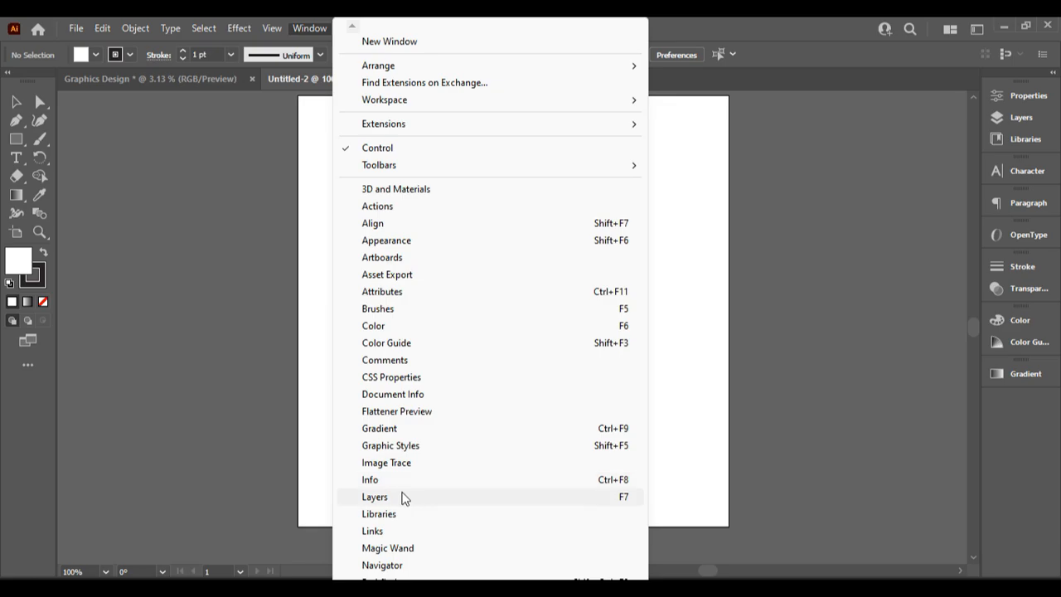
{"action": "left_click", "coordinate": [387, 498]}
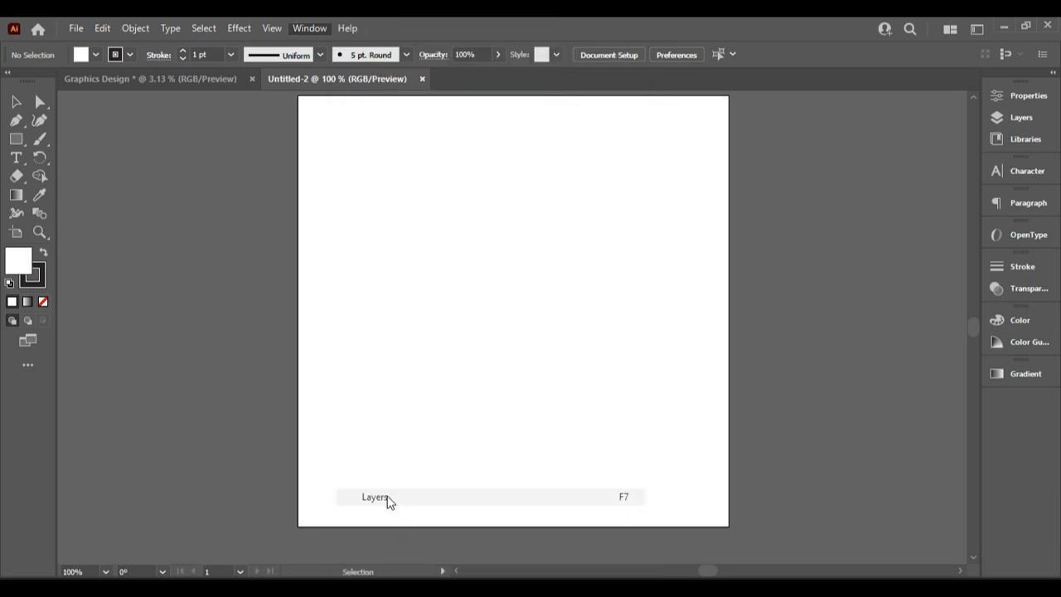
{"action": "left_click", "coordinate": [1022, 123]}
{"action": "left_click", "coordinate": [309, 29]}
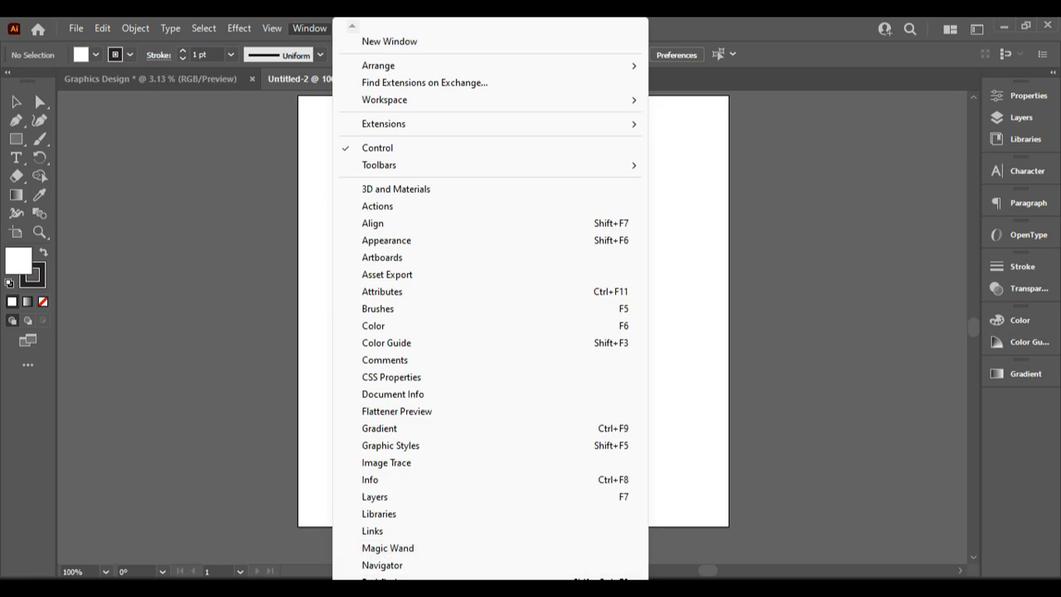
{"action": "scroll", "coordinate": [387, 547], "scroll_direction": "down", "scroll_amount": 3}
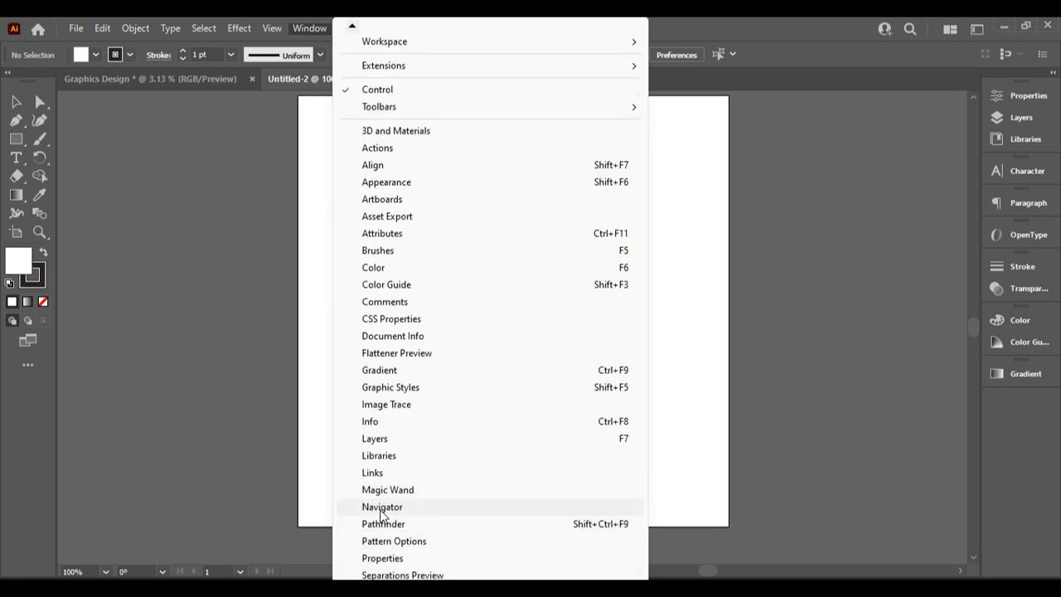
{"action": "left_click", "coordinate": [379, 506]}
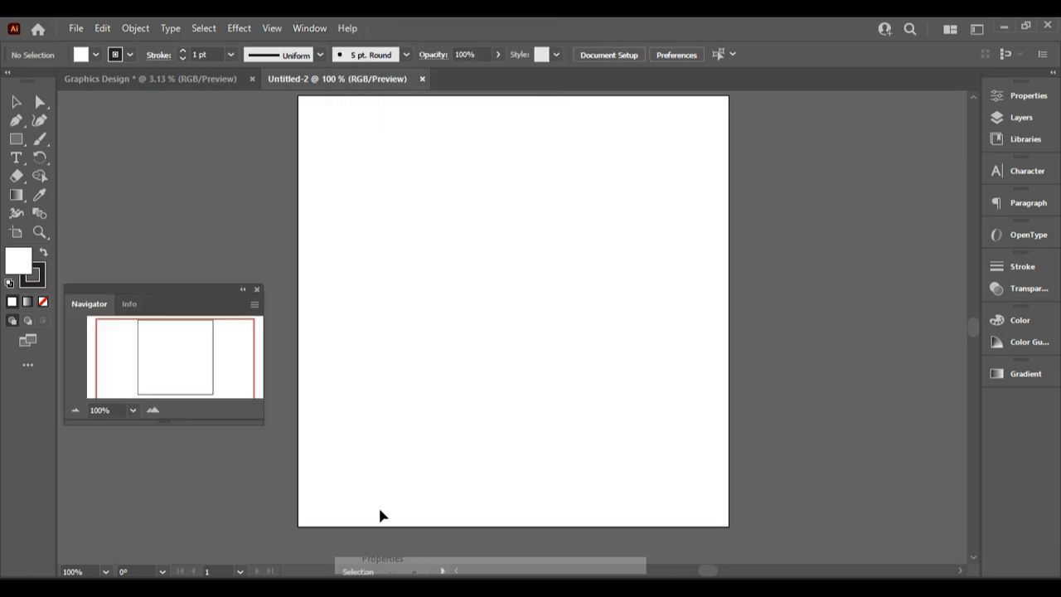
{"action": "left_click", "coordinate": [257, 290]}
{"action": "left_click", "coordinate": [317, 30]}
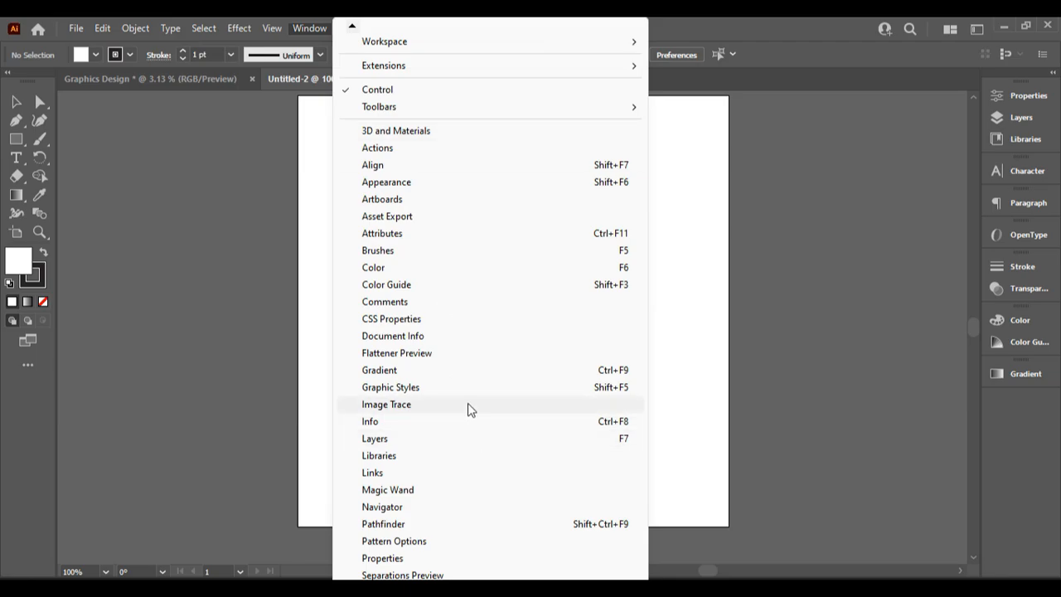
{"action": "scroll", "coordinate": [469, 409], "scroll_direction": "down", "scroll_amount": 1}
{"action": "scroll", "coordinate": [489, 306], "scroll_direction": "down", "scroll_amount": 4}
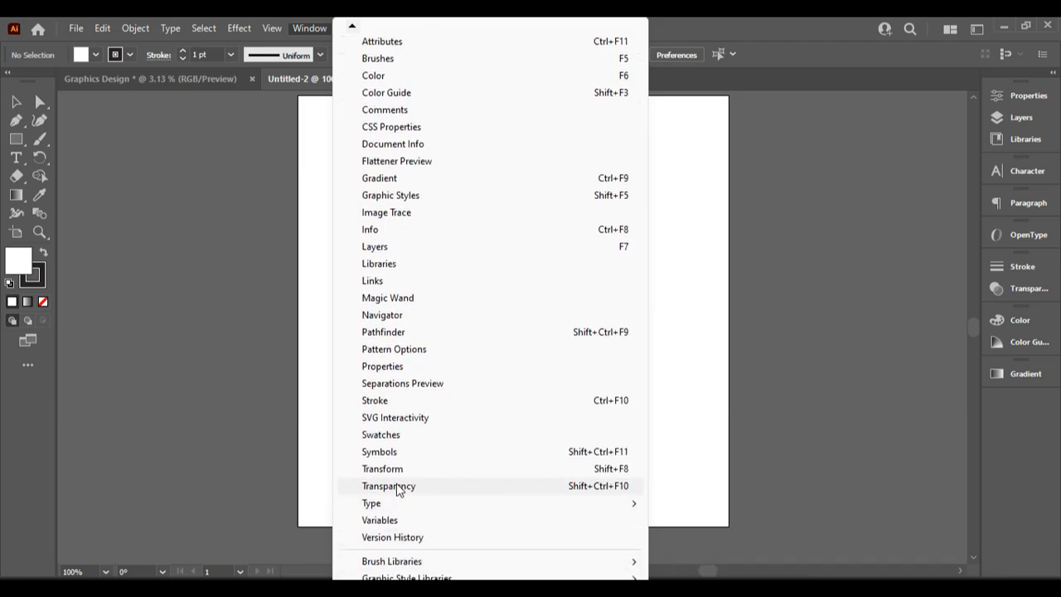
{"action": "left_click", "coordinate": [403, 501]}
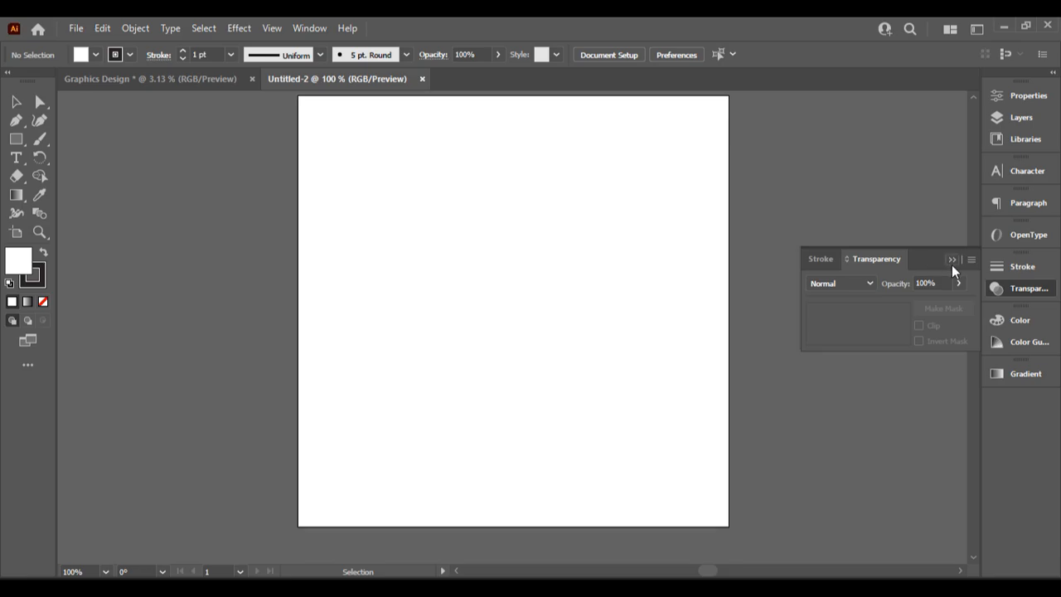
{"action": "left_click", "coordinate": [309, 29]}
{"action": "scroll", "coordinate": [392, 557], "scroll_direction": "down", "scroll_amount": 1}
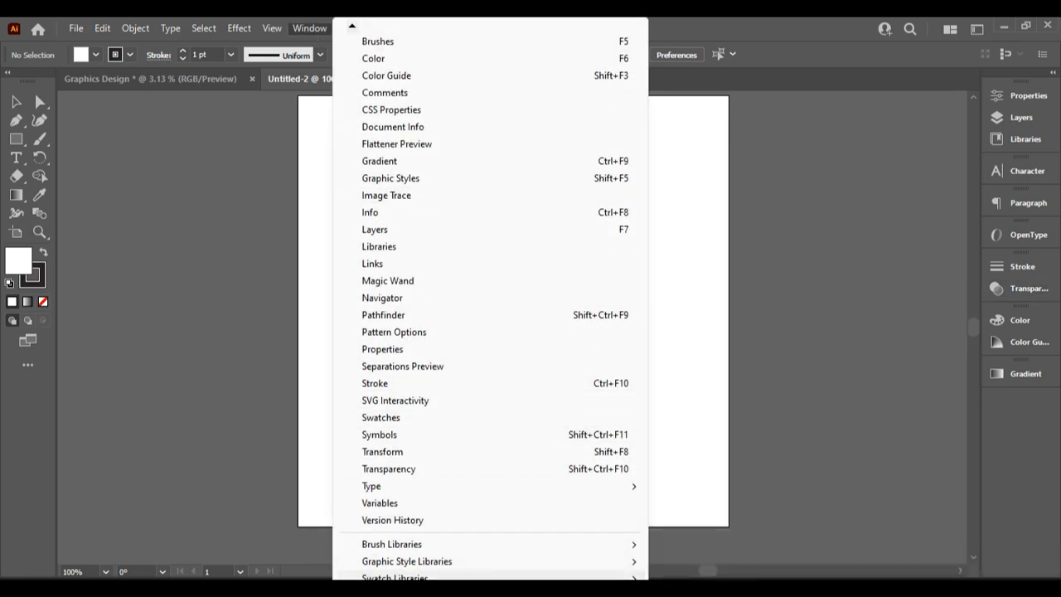
{"action": "scroll", "coordinate": [392, 547], "scroll_direction": "down", "scroll_amount": 3}
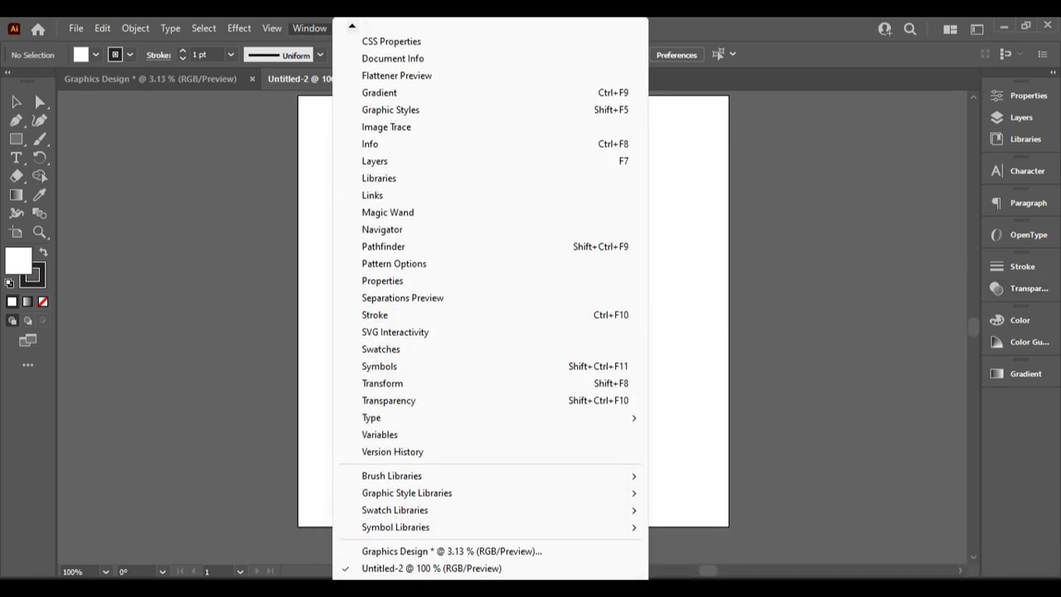
{"action": "mouse_move", "coordinate": [389, 423]}
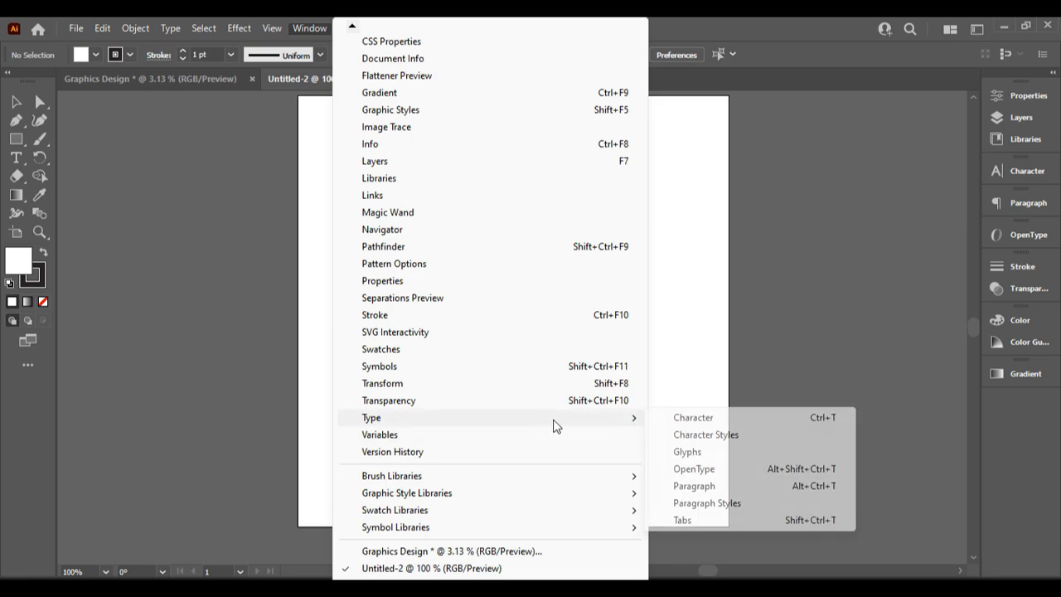
{"action": "left_click", "coordinate": [703, 419]}
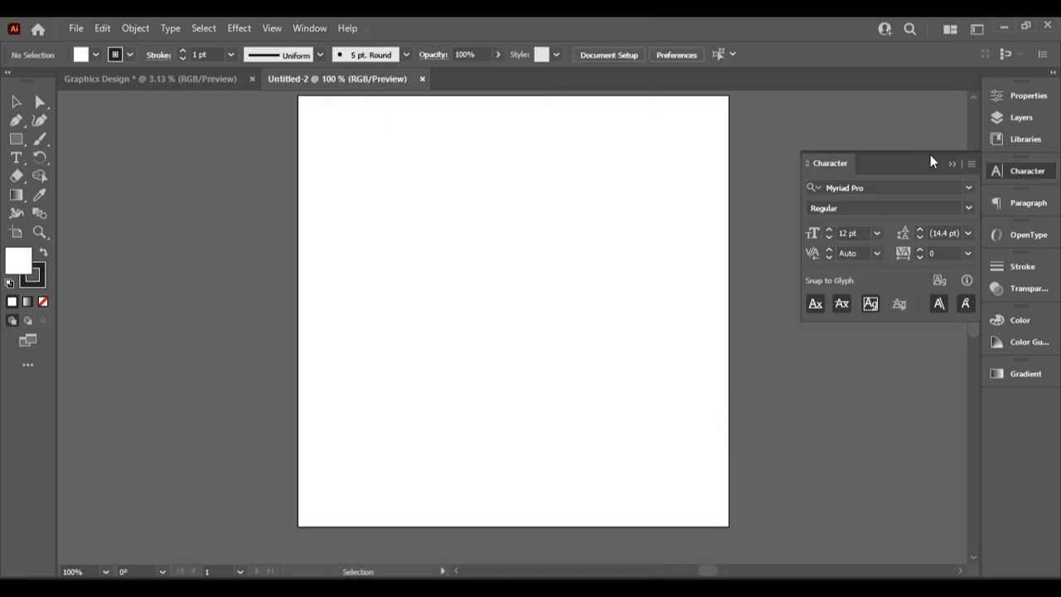
{"action": "left_click", "coordinate": [953, 161]}
{"action": "left_click", "coordinate": [303, 29]}
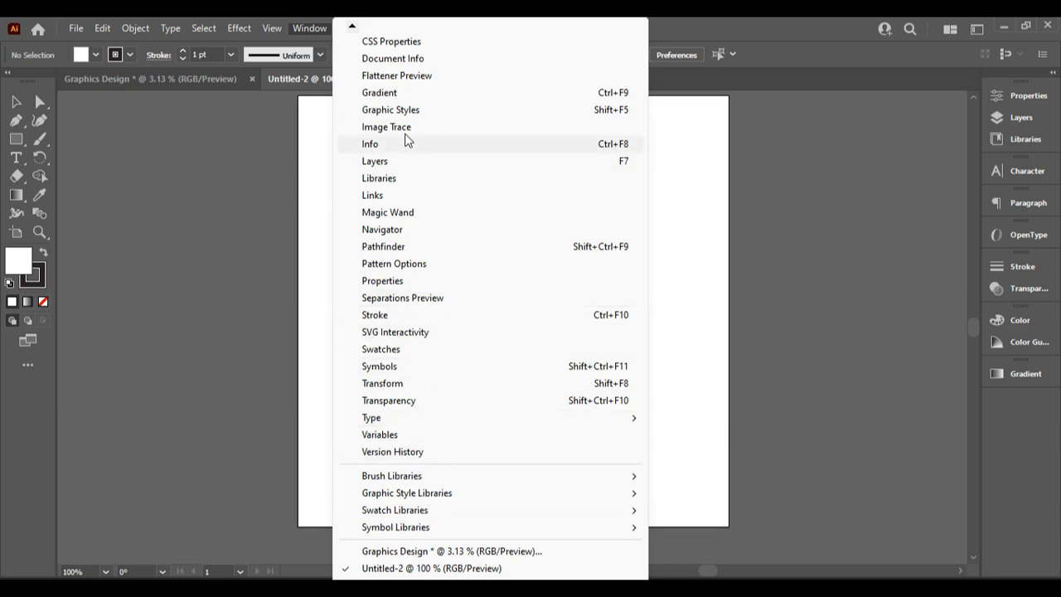
{"action": "left_click", "coordinate": [853, 157]}
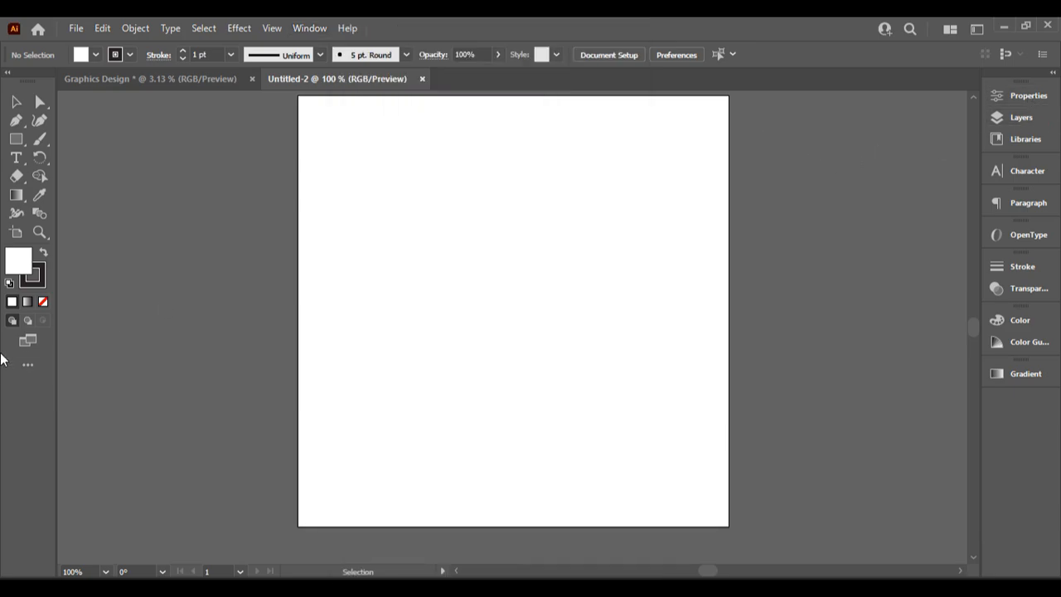
Draw a wide rectangle across the upper part of the artboard
{"action": "scroll", "coordinate": [80, 177], "scroll_direction": "up", "scroll_amount": 2}
{"action": "scroll", "coordinate": [369, 251], "scroll_direction": "down", "scroll_amount": 1}
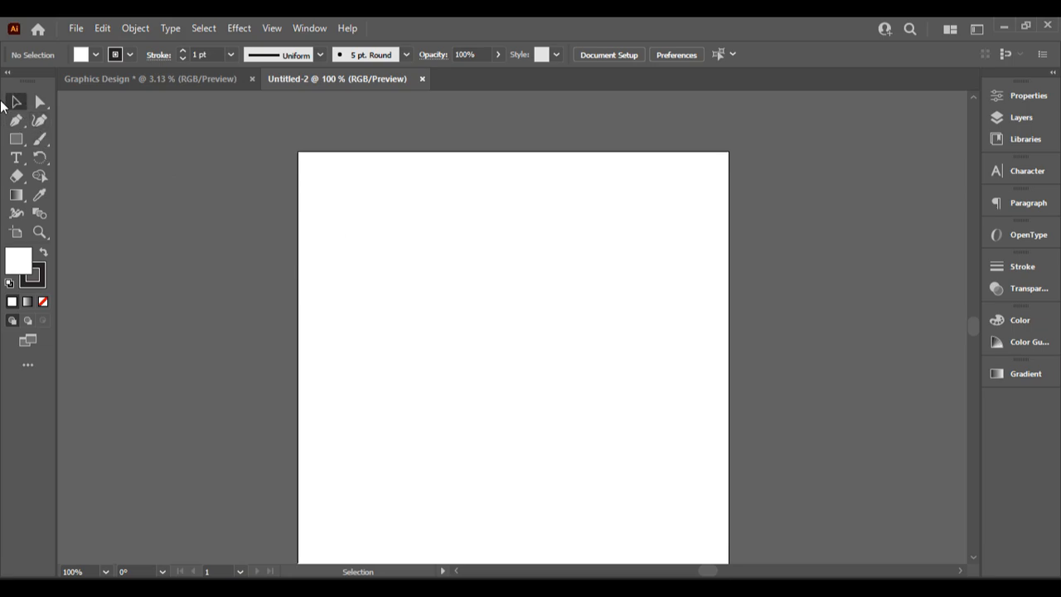
{"action": "scroll", "coordinate": [175, 256], "scroll_direction": "down", "scroll_amount": 2}
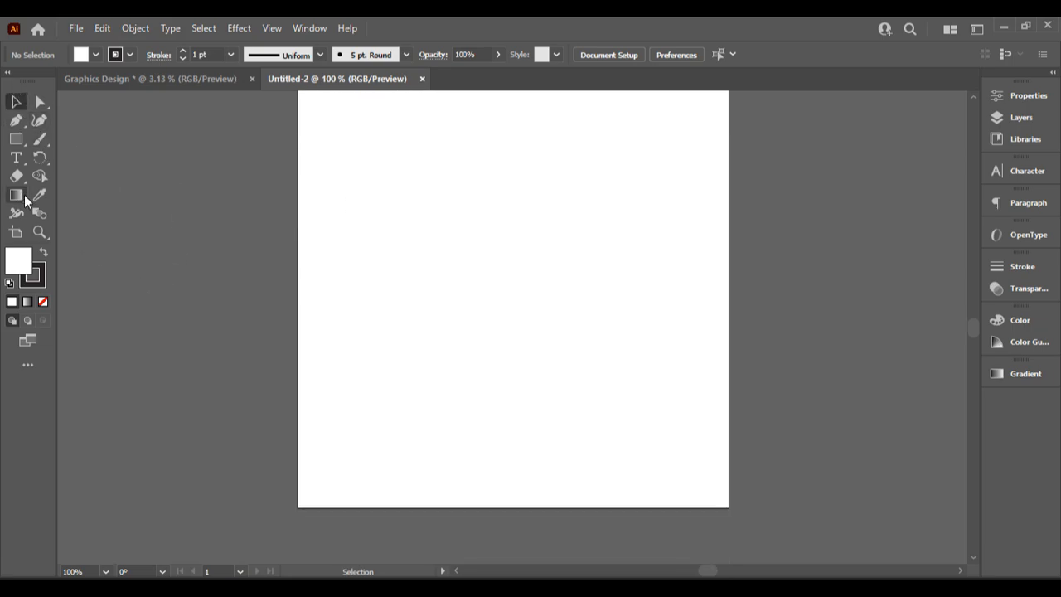
{"action": "left_click", "coordinate": [16, 141]}
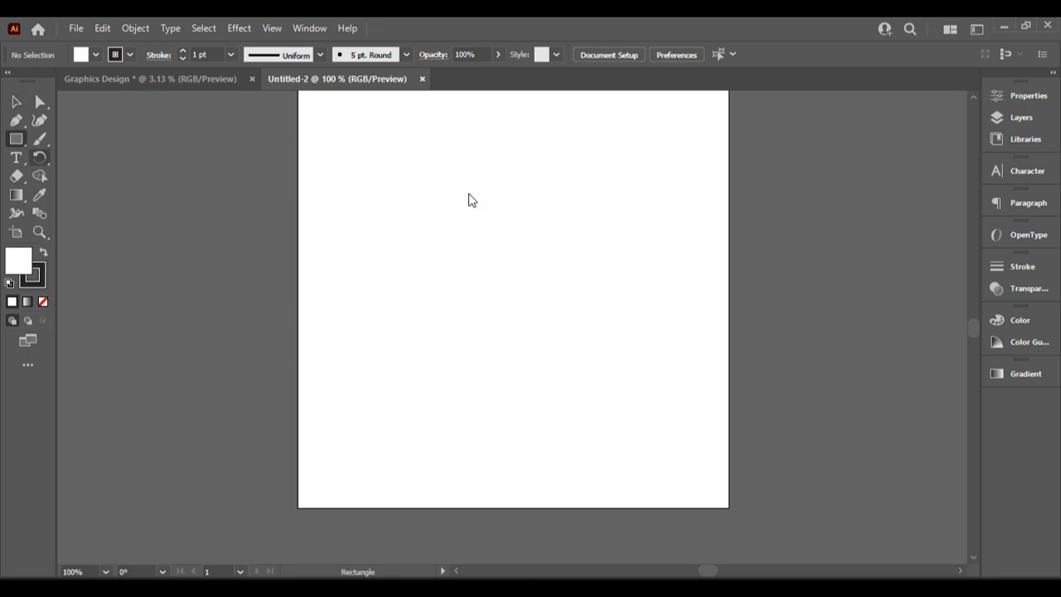
{"action": "scroll", "coordinate": [412, 207], "scroll_direction": "up", "scroll_amount": 1}
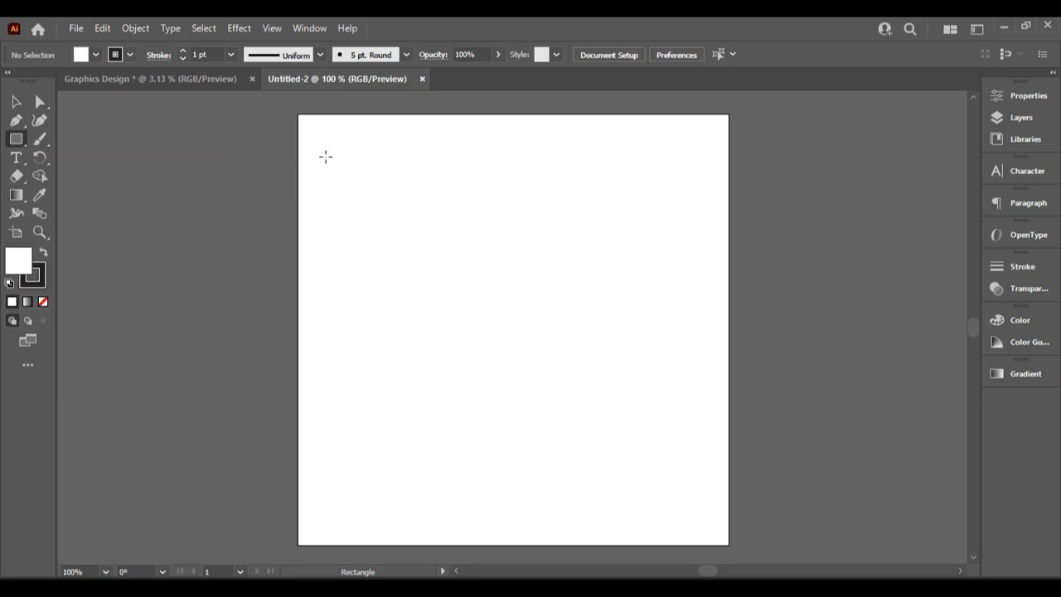
{"action": "left_click_drag", "start_coordinate": [325, 156], "coordinate": [695, 379]}
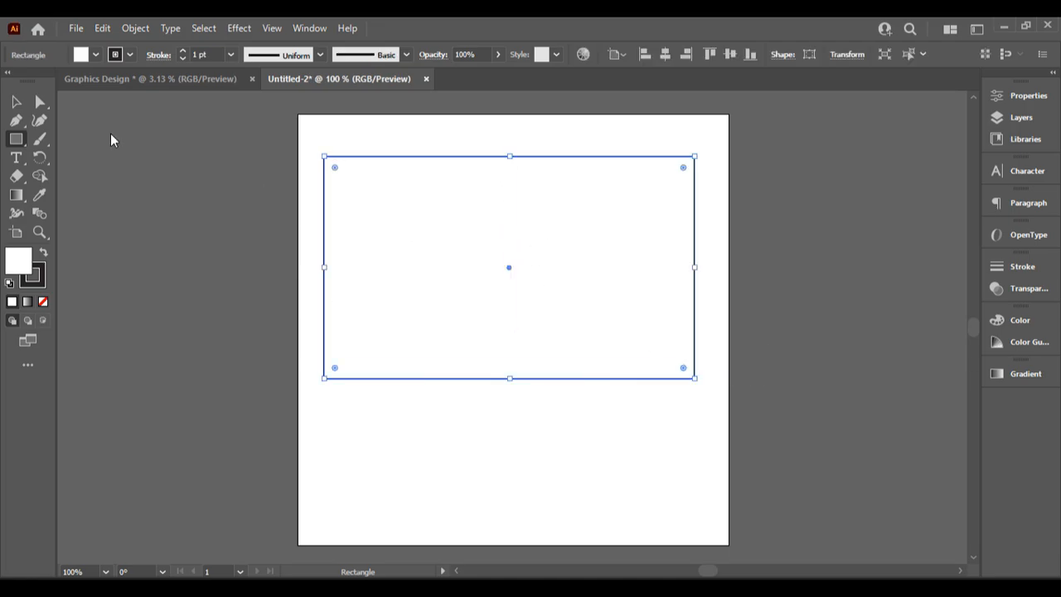
Move the rectangle lower on the artboard with the Selection tool (V)
{"action": "key", "text": "v"}
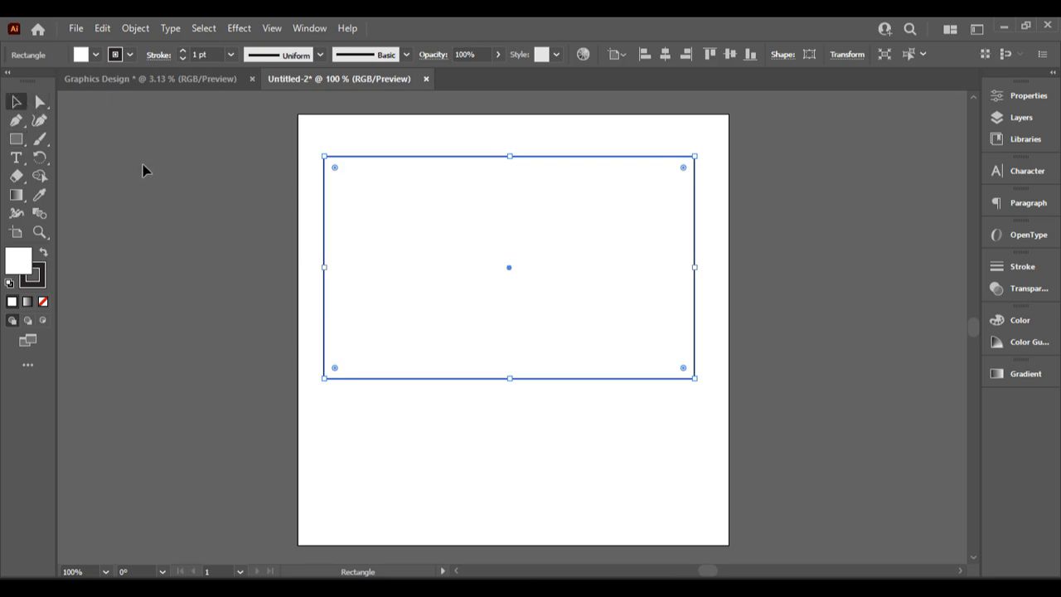
{"action": "left_click", "coordinate": [143, 169]}
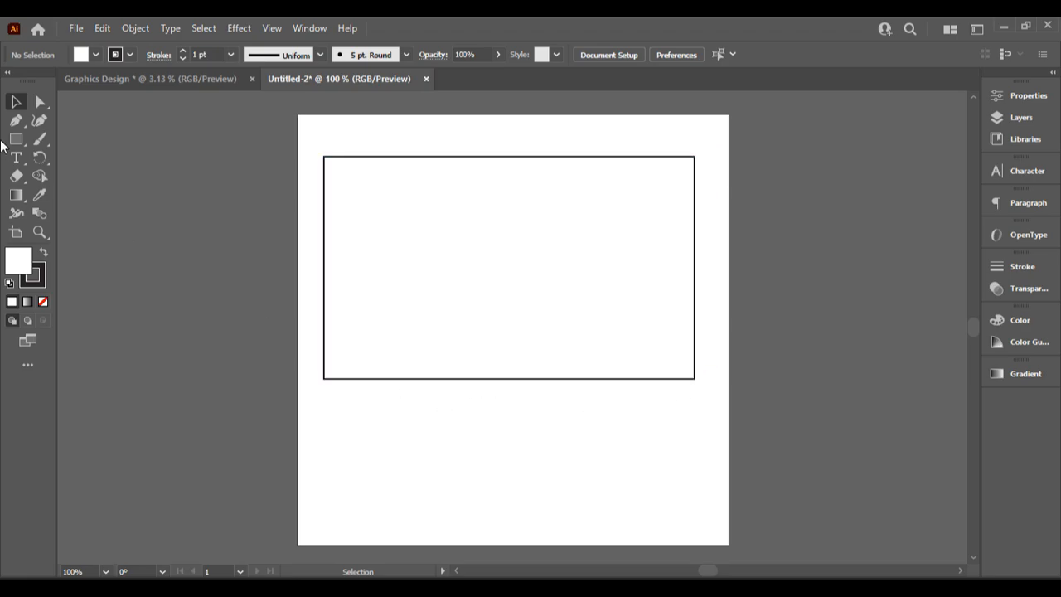
{"action": "left_click_drag", "start_coordinate": [462, 237], "coordinate": [481, 296]}
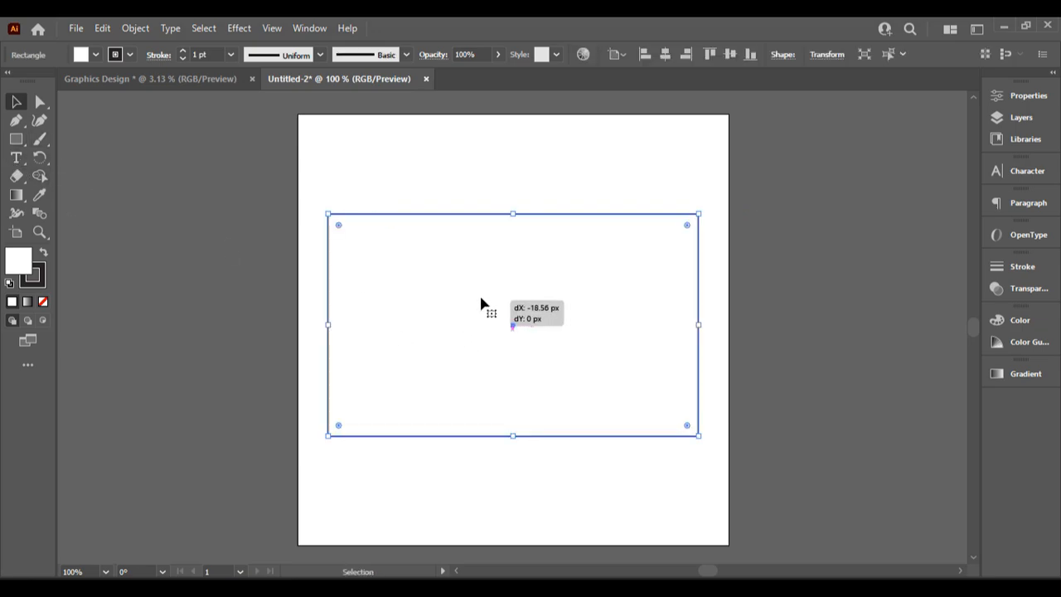
{"action": "left_click", "coordinate": [819, 233]}
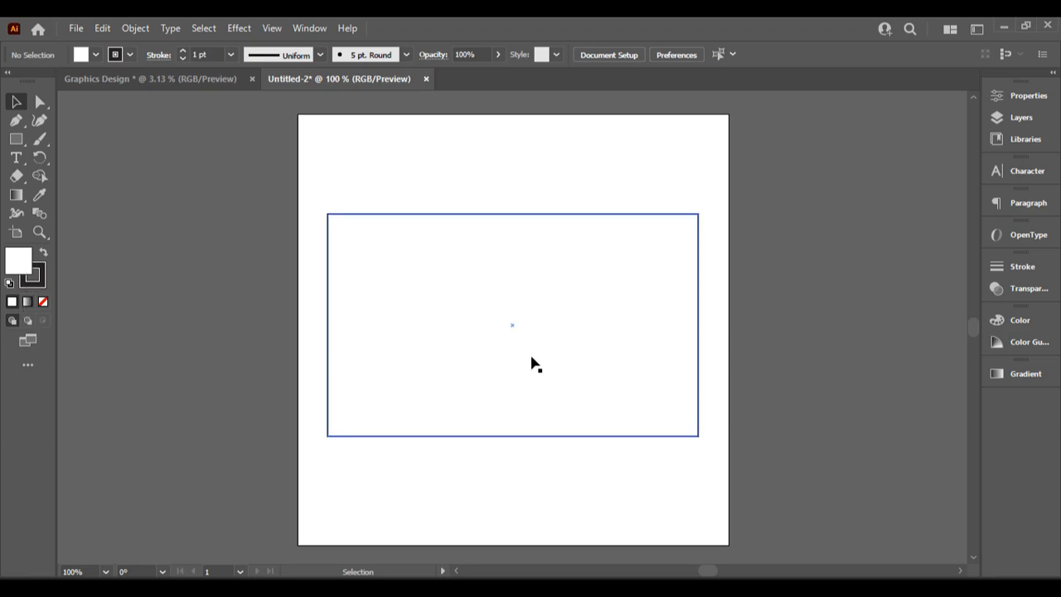
{"action": "left_click_drag", "start_coordinate": [527, 329], "coordinate": [555, 296]}
Select all and open the Fill Color Picker, closing it without changes
{"action": "left_click", "coordinate": [817, 281]}
{"action": "key", "text": "ctrl+a"}
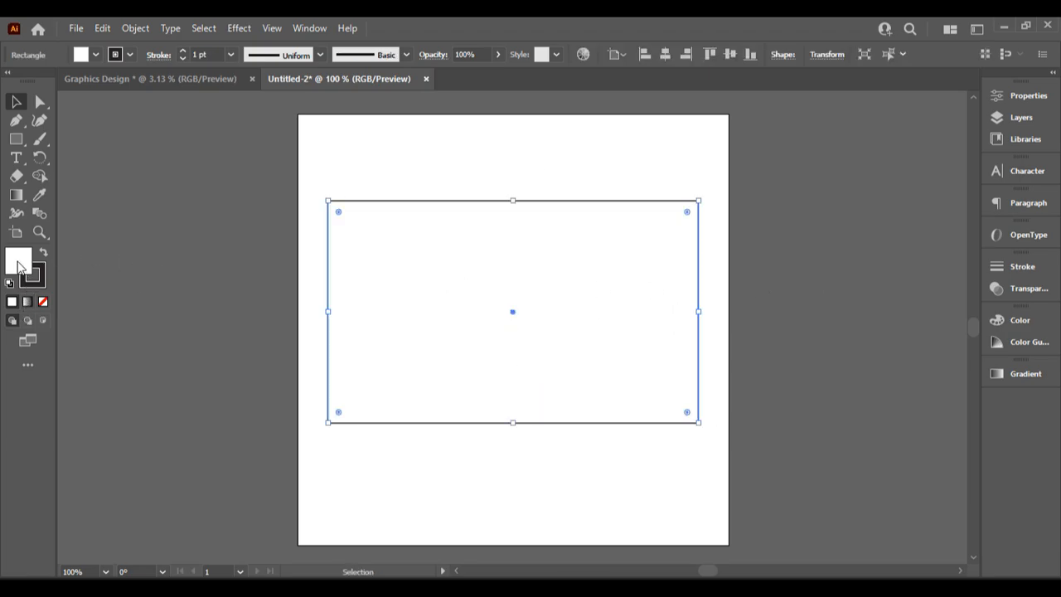
{"action": "double_click", "coordinate": [27, 264]}
{"action": "left_click", "coordinate": [688, 225]}
Fill the rectangle with bright red from the Color Picker
{"action": "double_click", "coordinate": [23, 263]}
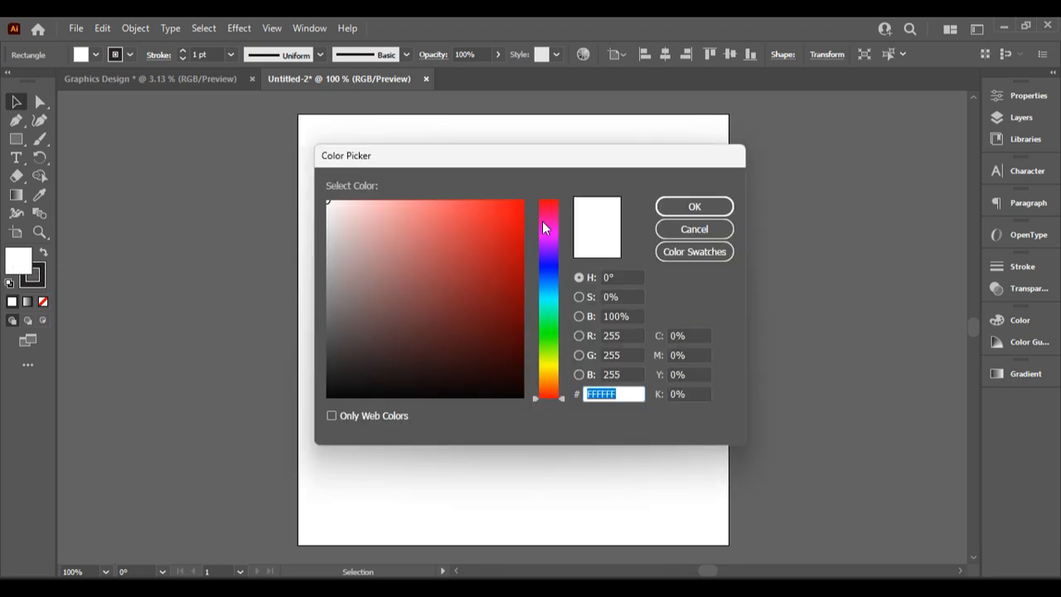
{"action": "mouse_move", "coordinate": [502, 230]}
{"action": "left_mouse_down"}
{"action": "mouse_move", "coordinate": [489, 229]}
{"action": "mouse_move", "coordinate": [503, 218]}
{"action": "left_mouse_up"}
{"action": "left_click_drag", "start_coordinate": [555, 156], "coordinate": [337, 314]}
{"action": "left_click", "coordinate": [452, 366]}
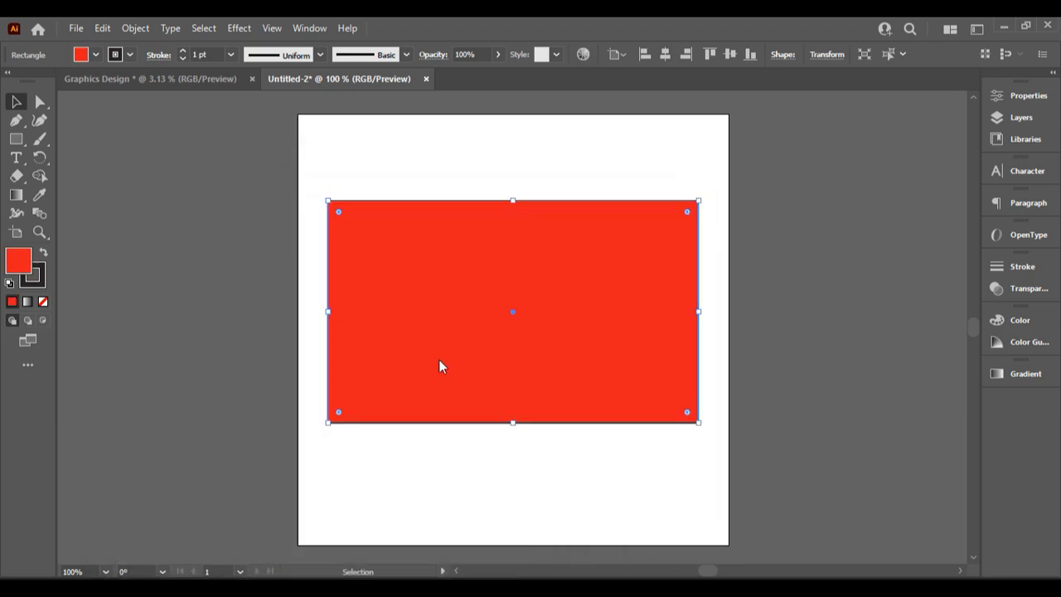
{"action": "left_click", "coordinate": [800, 235]}
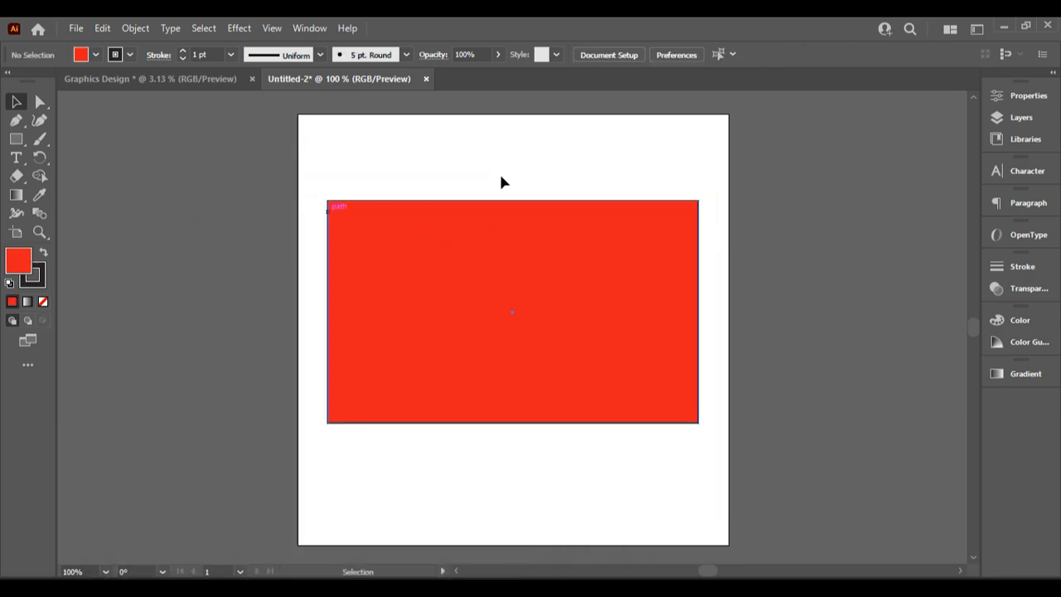
Set the stroke colour to 1E1B1C, then change it to near-white F7F7F7
{"action": "left_click", "coordinate": [43, 276]}
{"action": "double_click", "coordinate": [38, 277]}
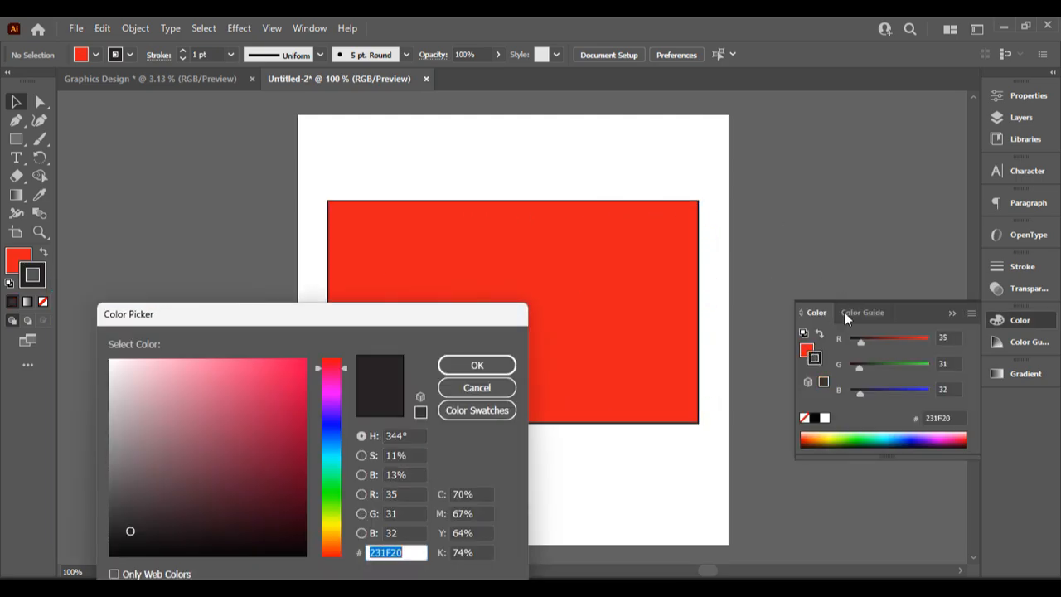
{"action": "type", "text": "1E1B1C"}
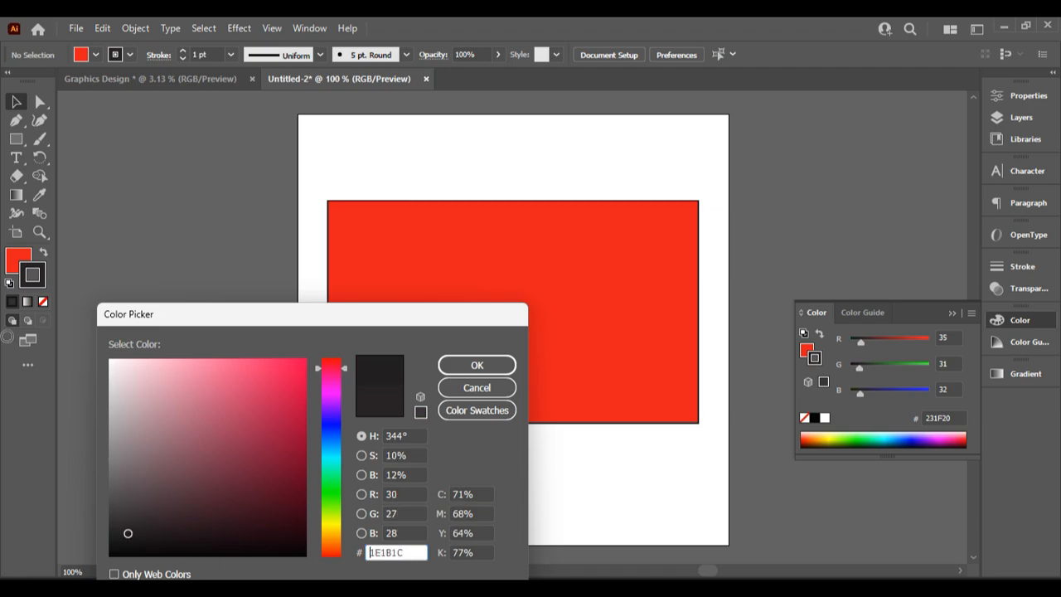
{"action": "left_click", "coordinate": [501, 363]}
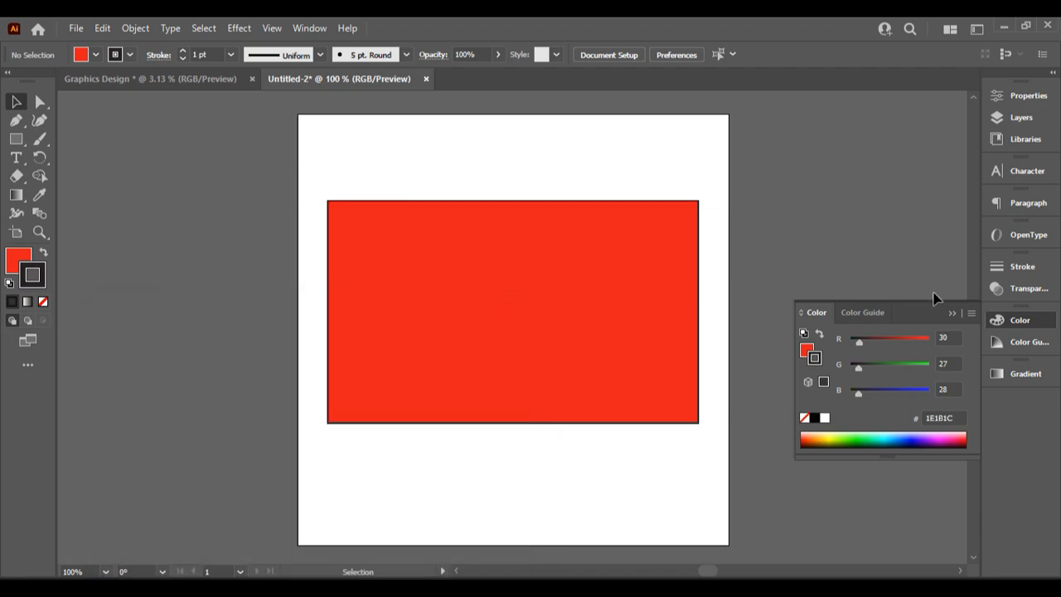
{"action": "left_click", "coordinate": [953, 312]}
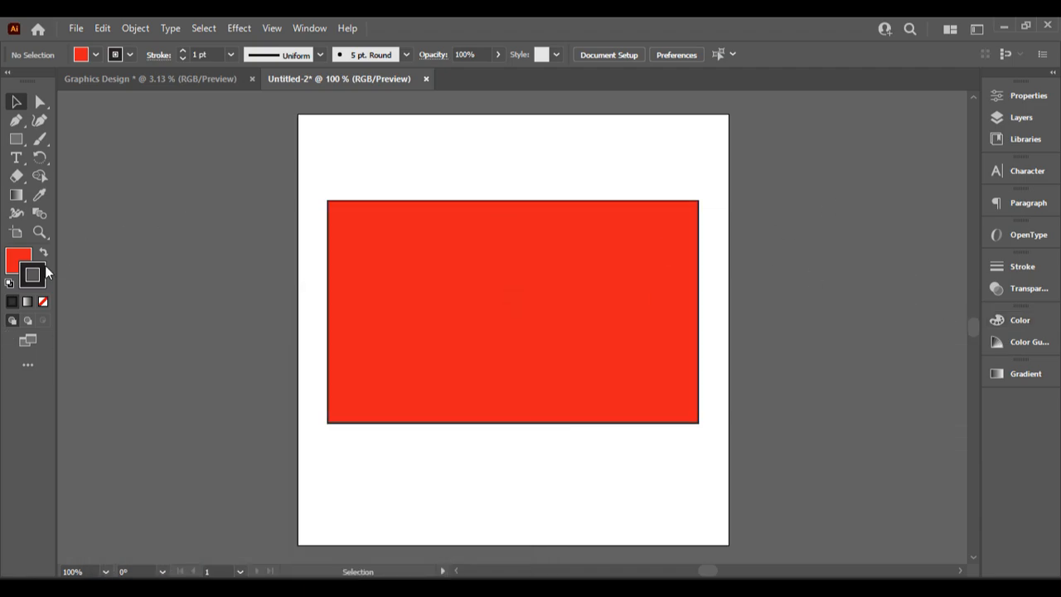
{"action": "double_click", "coordinate": [37, 275]}
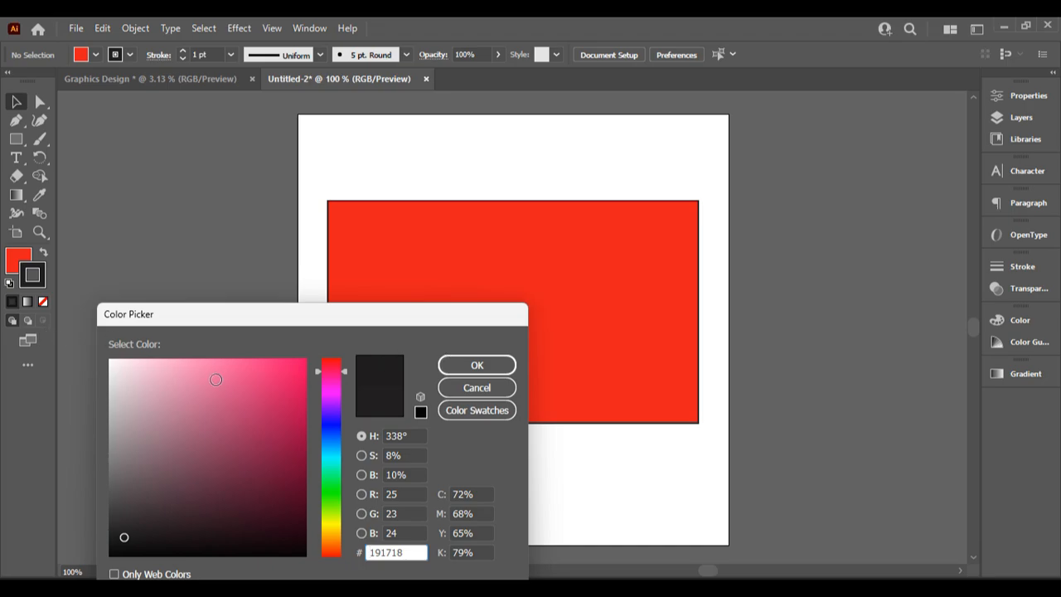
{"action": "left_click_drag", "start_coordinate": [216, 379], "coordinate": [110, 364]}
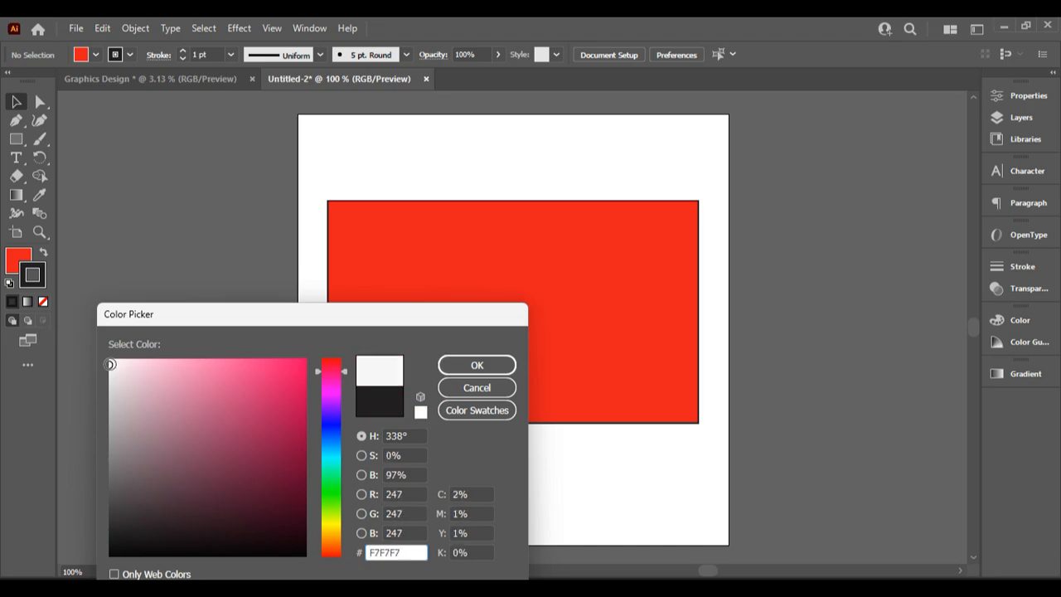
{"action": "left_click", "coordinate": [477, 366]}
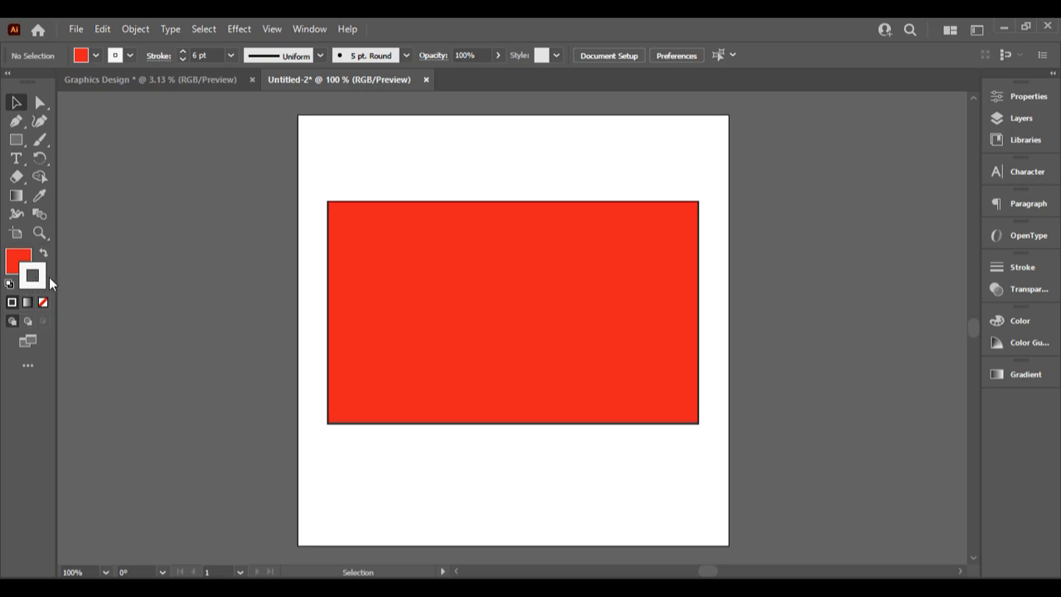
Set the rectangle's stroke to None
{"action": "left_click", "coordinate": [44, 303]}
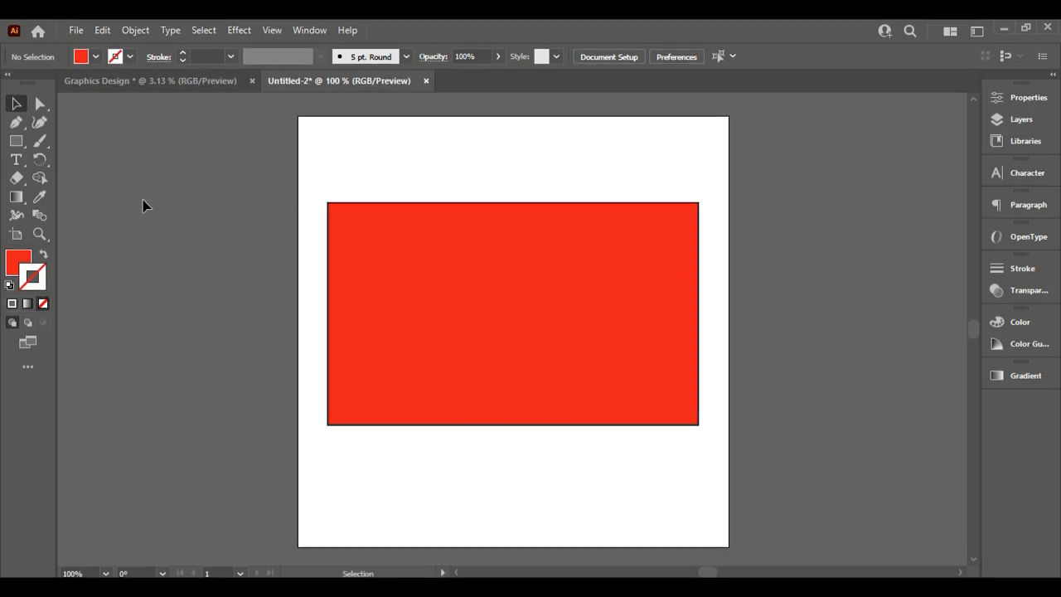
{"action": "scroll", "coordinate": [676, 354], "scroll_direction": "down", "scroll_amount": 2}
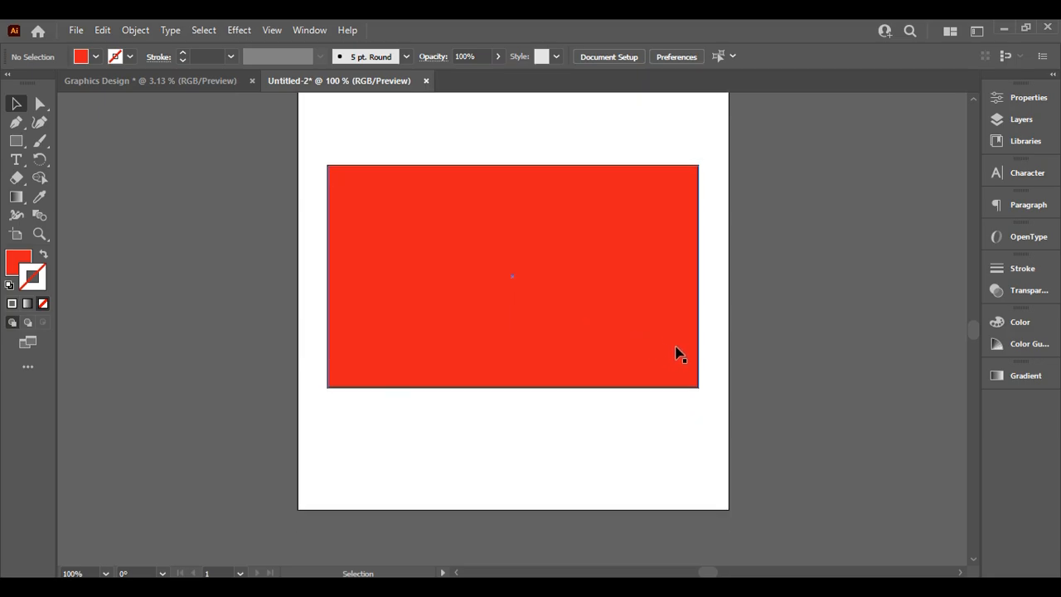
{"action": "scroll", "coordinate": [676, 354], "scroll_direction": "up", "scroll_amount": 3}
{"action": "mouse_move", "coordinate": [500, 340]}
{"action": "left_mouse_down"}
{"action": "mouse_move", "coordinate": [500, 296]}
{"action": "mouse_move", "coordinate": [504, 323]}
{"action": "left_mouse_up"}
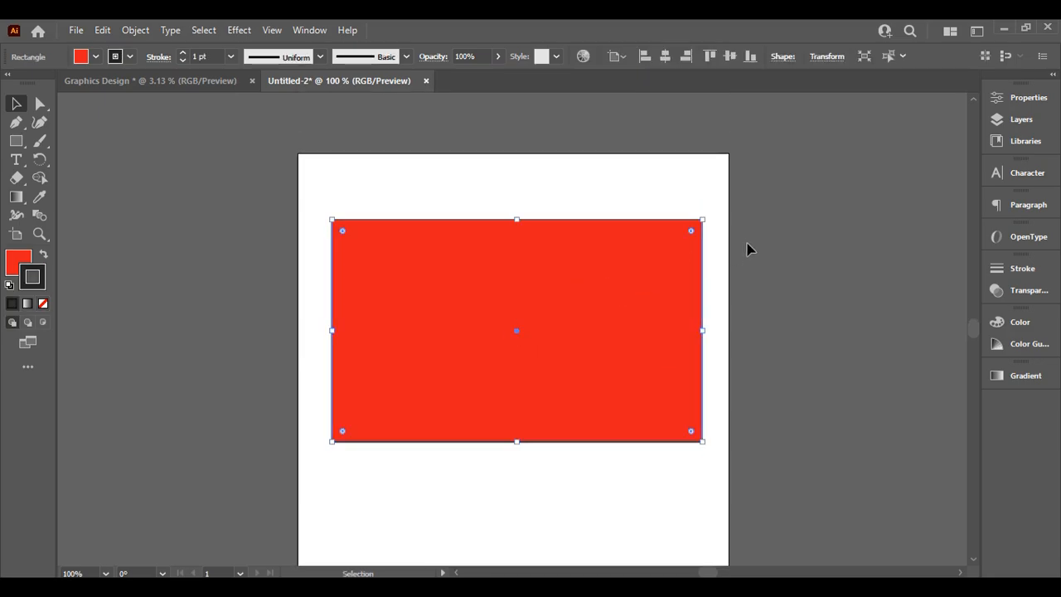
Reposition the red rectangle slightly, then select it and open its stroke Color Picker
{"action": "left_click", "coordinate": [747, 249]}
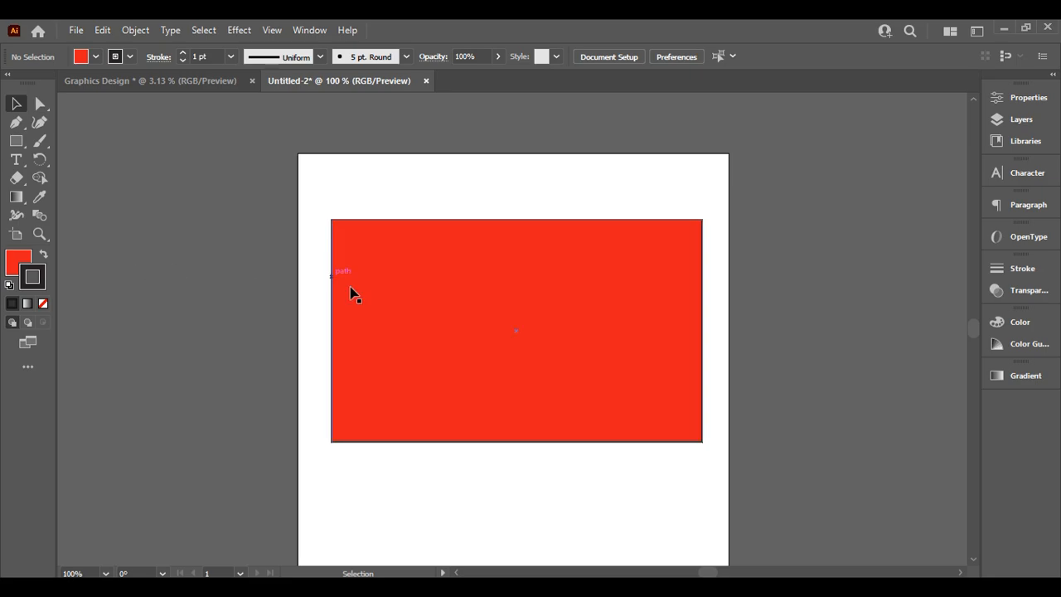
{"action": "scroll", "coordinate": [350, 294], "scroll_direction": "down", "scroll_amount": 3}
{"action": "left_click_drag", "start_coordinate": [503, 216], "coordinate": [548, 271]}
{"action": "scroll", "coordinate": [578, 368], "scroll_direction": "up", "scroll_amount": 3}
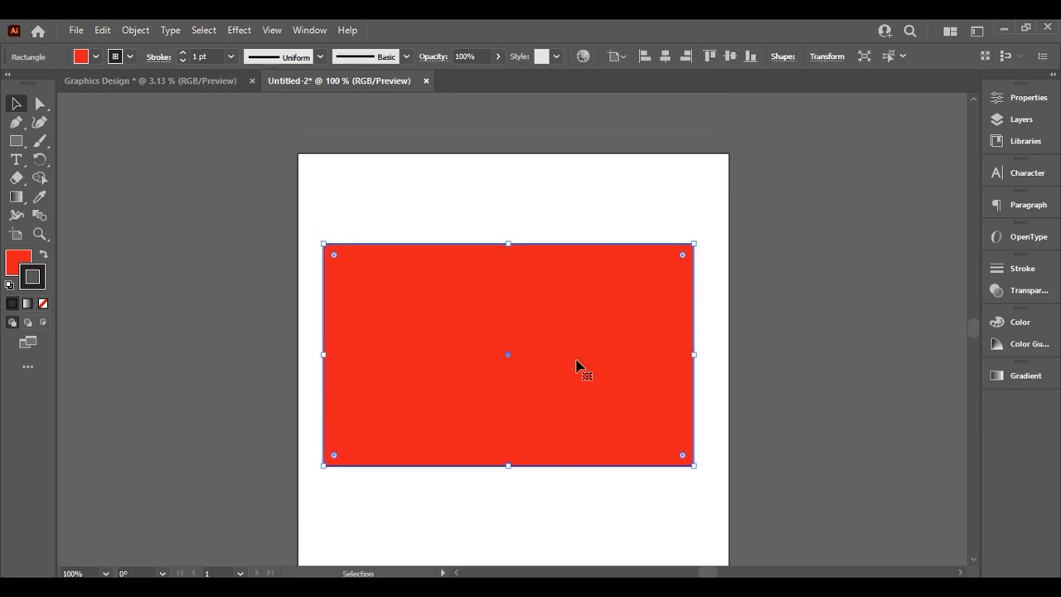
{"action": "left_click_drag", "start_coordinate": [577, 367], "coordinate": [578, 341]}
{"action": "left_click", "coordinate": [781, 289]}
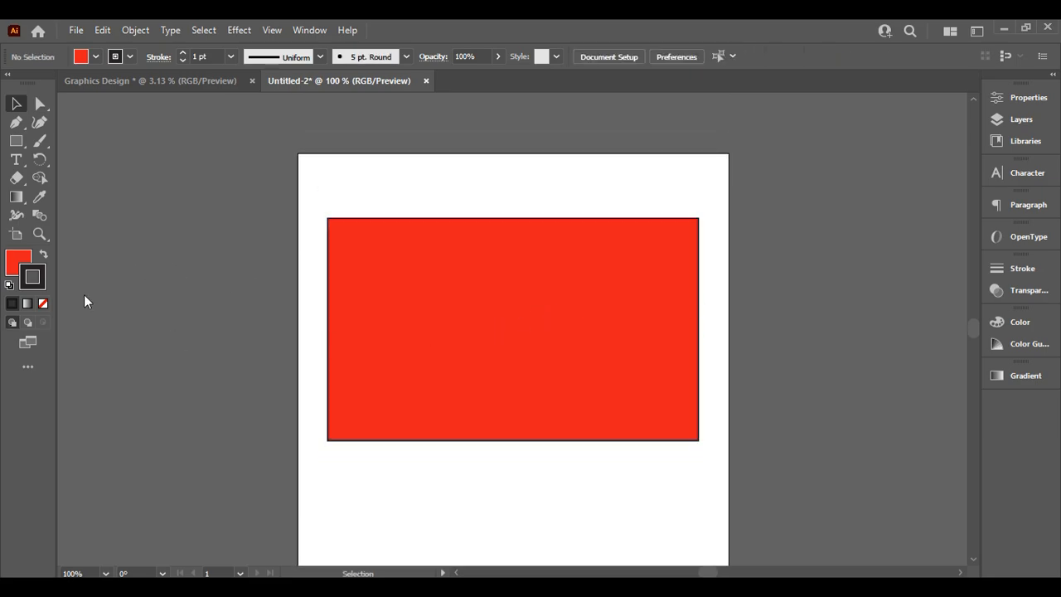
{"action": "mouse_move", "coordinate": [456, 270]}
{"action": "left_mouse_down"}
{"action": "mouse_move", "coordinate": [466, 284]}
{"action": "mouse_move", "coordinate": [456, 291]}
{"action": "left_mouse_up"}
{"action": "scroll", "coordinate": [737, 272], "scroll_direction": "down", "scroll_amount": 2}
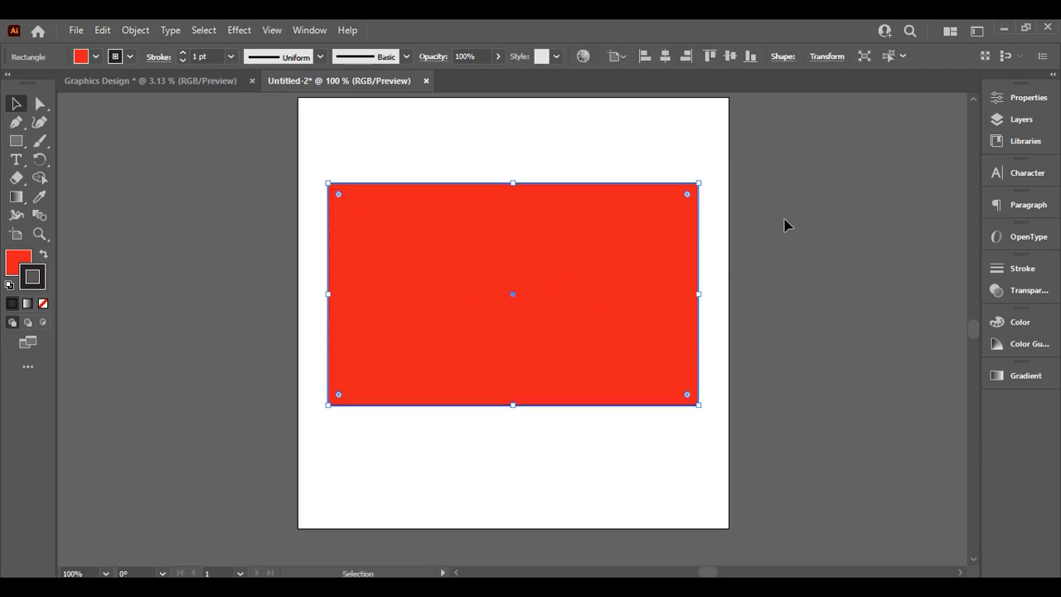
{"action": "left_click", "coordinate": [703, 237]}
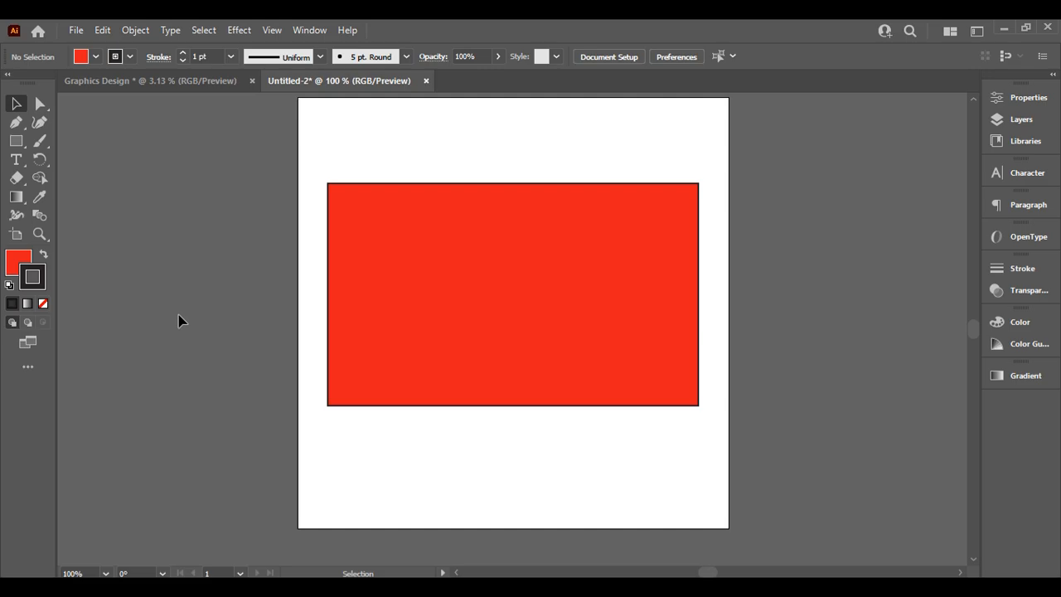
{"action": "left_click", "coordinate": [592, 287]}
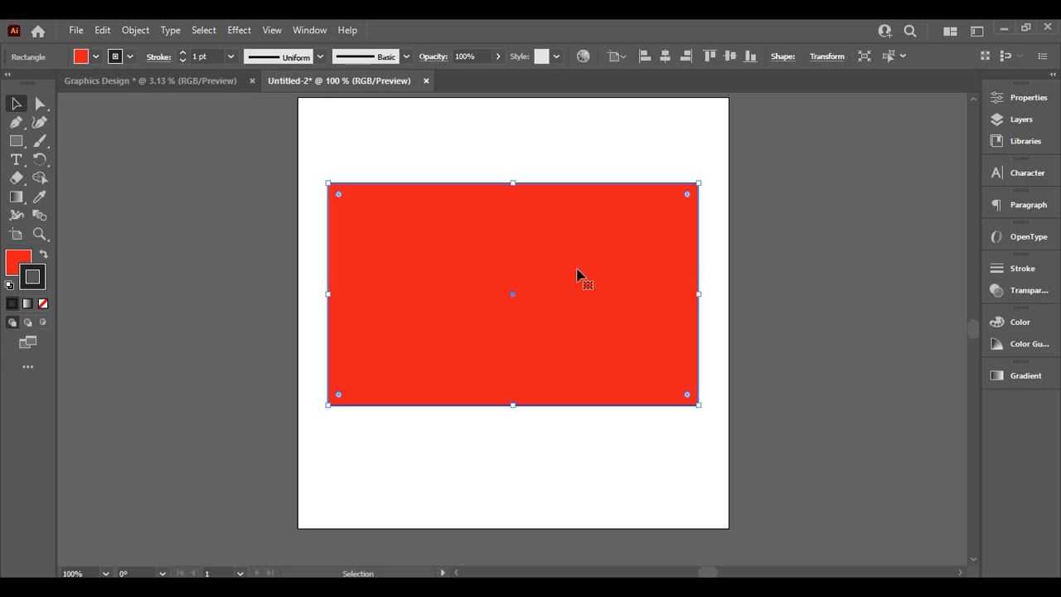
{"action": "double_click", "coordinate": [41, 286]}
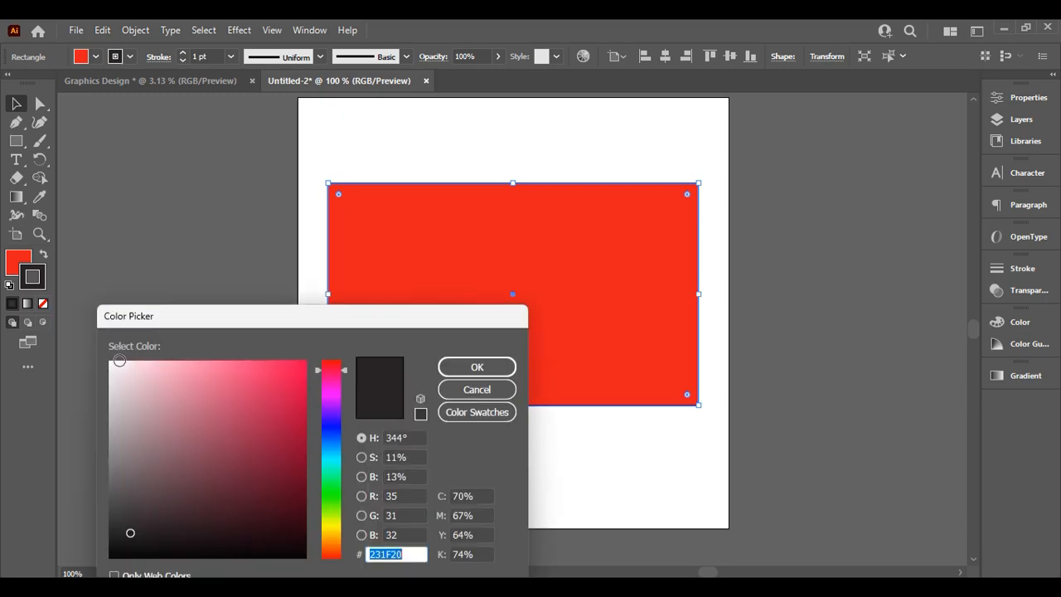
Pick pink CE3863 for the stroke, confirm it, and deselect
{"action": "left_click", "coordinate": [255, 383]}
{"action": "left_click", "coordinate": [253, 398]}
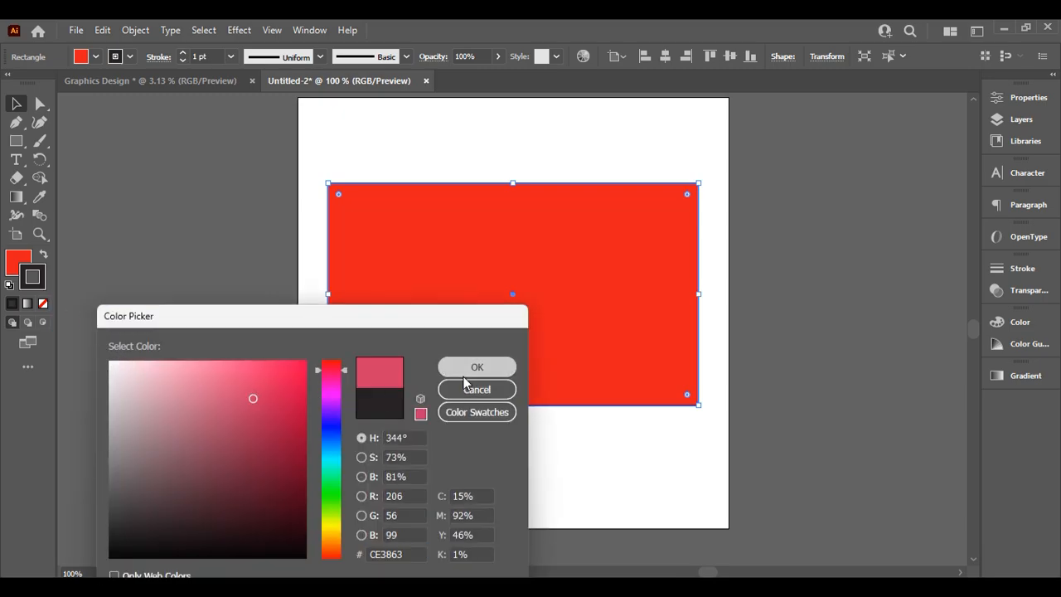
{"action": "left_click", "coordinate": [465, 373]}
{"action": "left_click", "coordinate": [884, 263]}
{"action": "scroll", "coordinate": [771, 282], "scroll_direction": "up", "scroll_amount": 1}
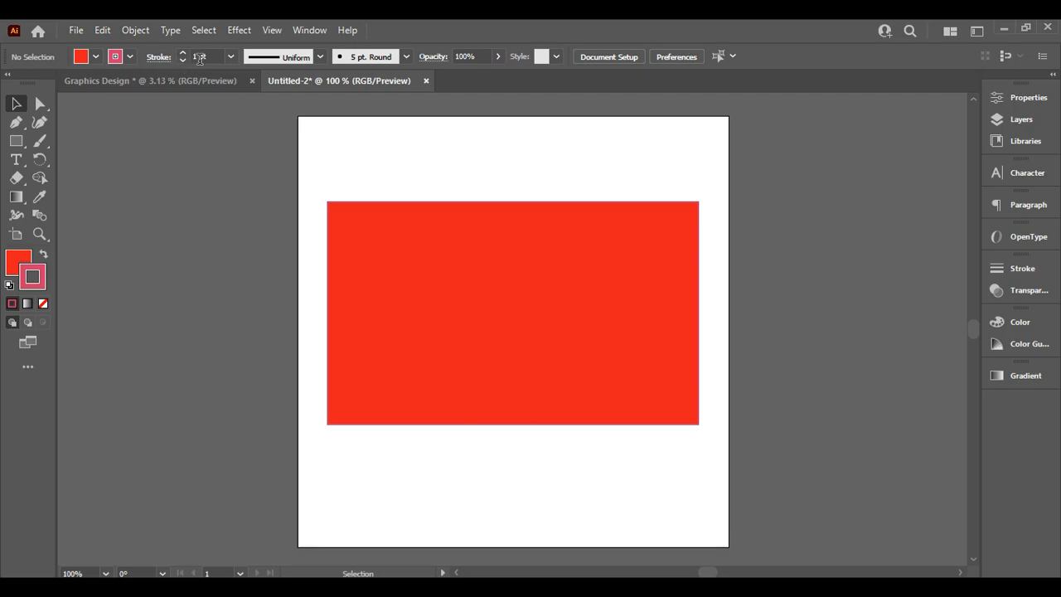
Try thicker stroke weights on the rectangle, going to 2 pt then 17 pt
{"action": "left_click", "coordinate": [230, 54]}
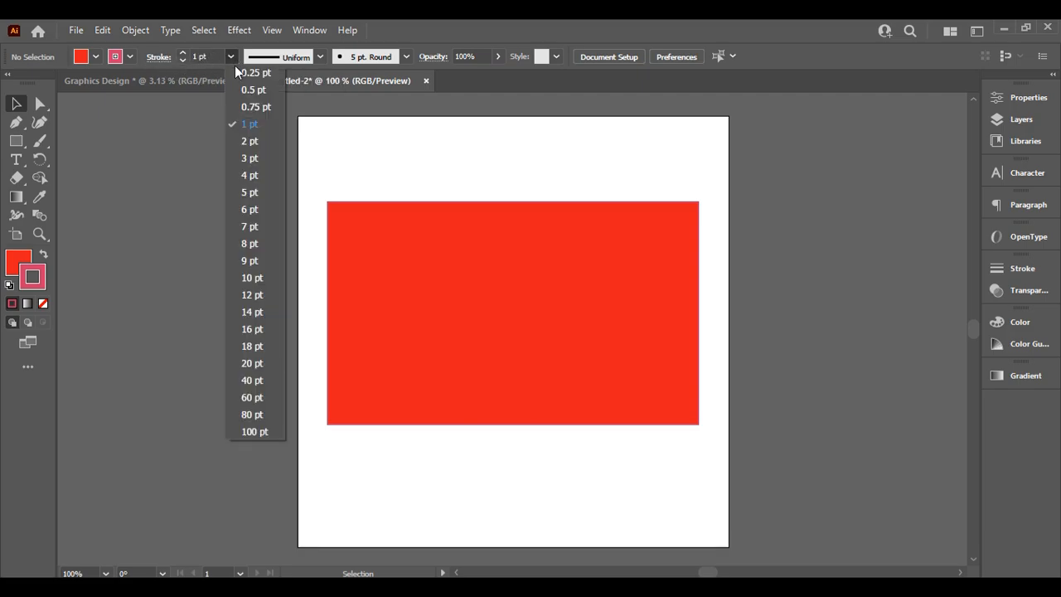
{"action": "left_click", "coordinate": [208, 56]}
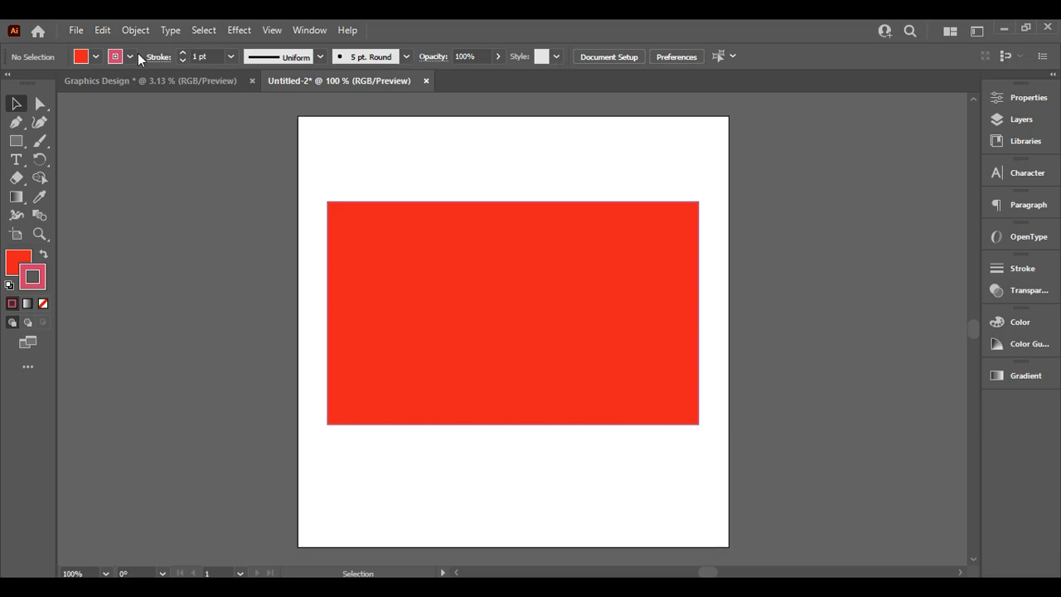
{"action": "left_click", "coordinate": [185, 53]}
{"action": "left_click", "coordinate": [485, 258]}
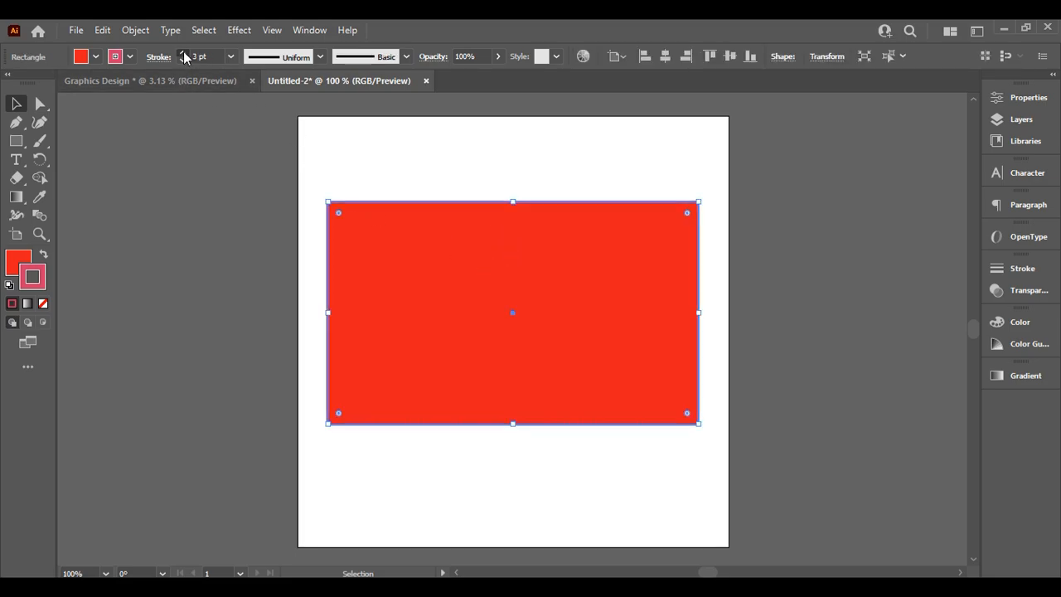
{"action": "left_click_drag", "start_coordinate": [185, 56], "coordinate": [185, 56]}
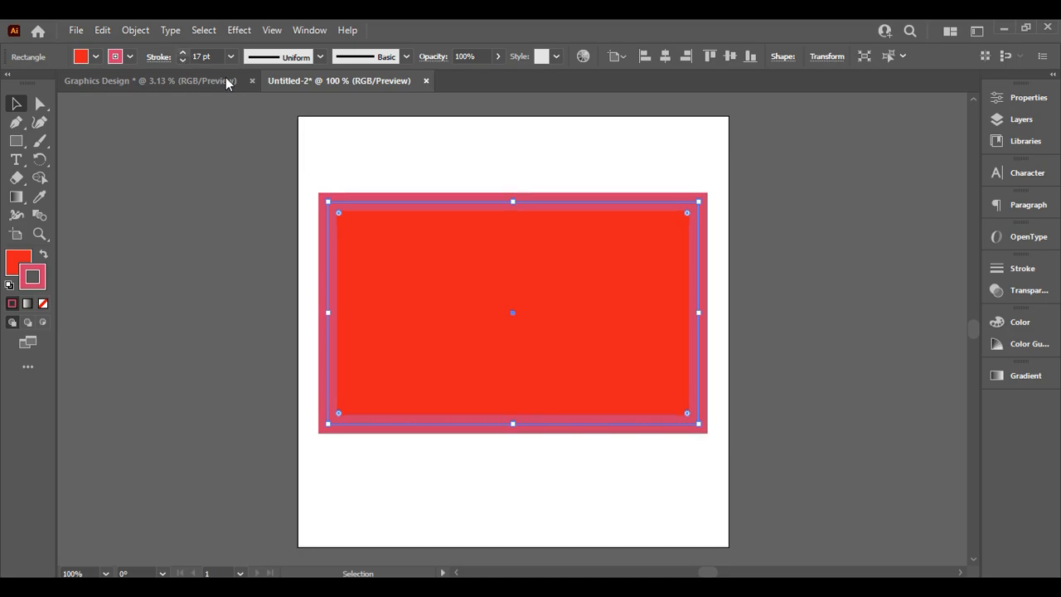
{"action": "left_click", "coordinate": [791, 244]}
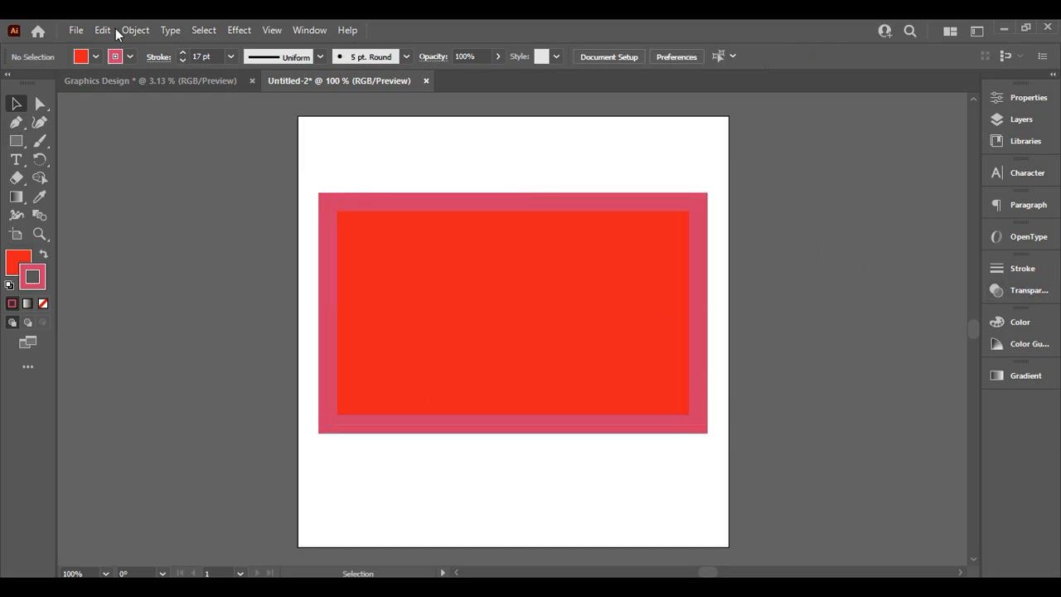
Set the stroke to None and step the weight down until the outline disappears
{"action": "left_click", "coordinate": [183, 62]}
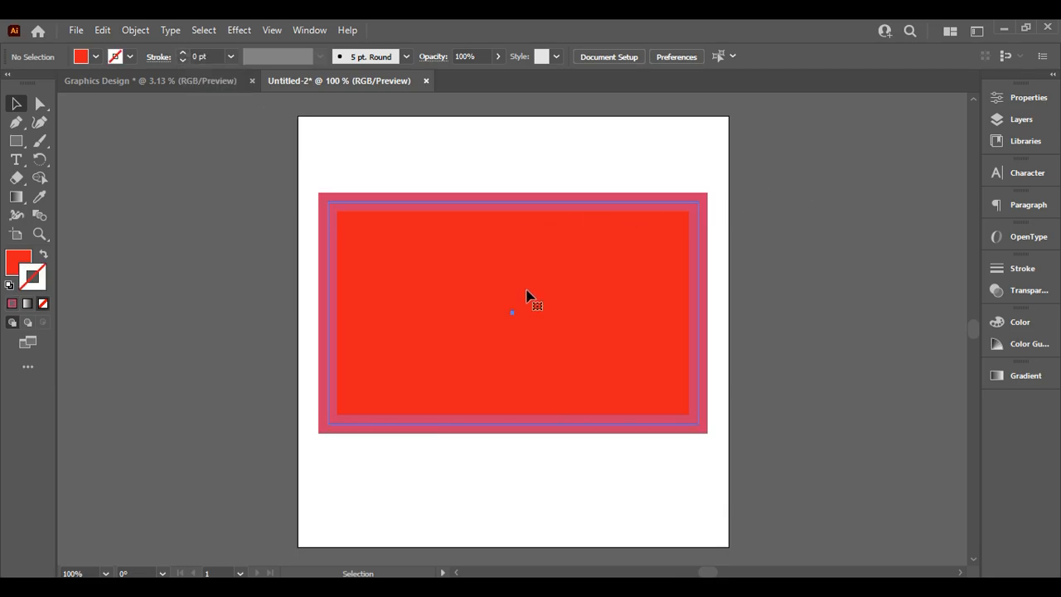
{"action": "left_click", "coordinate": [531, 298]}
{"action": "left_click", "coordinate": [186, 57]}
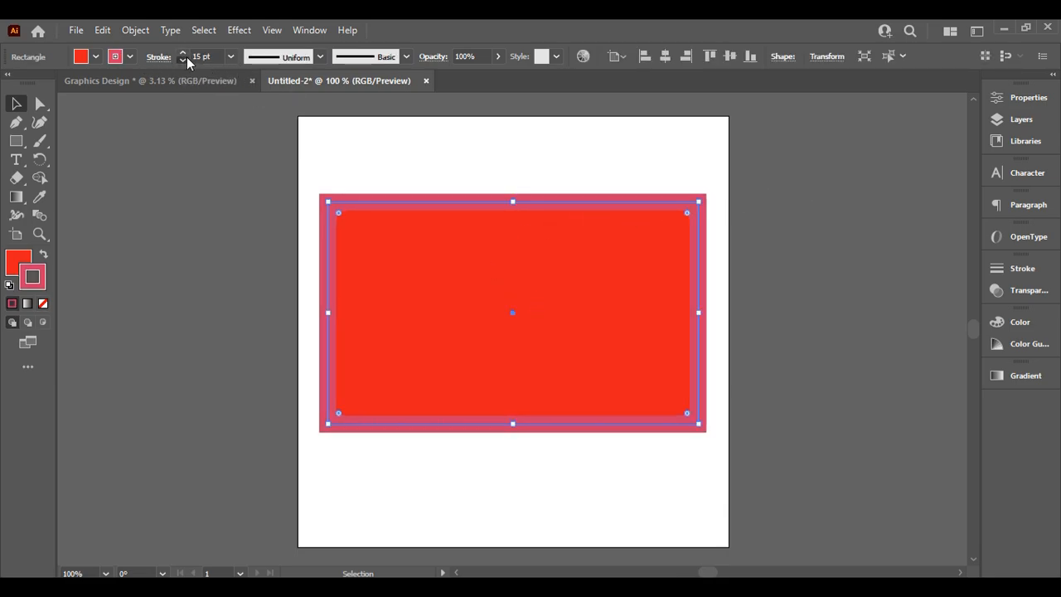
{"action": "left_click", "coordinate": [186, 57]}
{"action": "left_click", "coordinate": [187, 57]}
{"action": "left_click", "coordinate": [186, 58]}
{"action": "left_click", "coordinate": [186, 58]}
{"action": "left_click", "coordinate": [187, 58]}
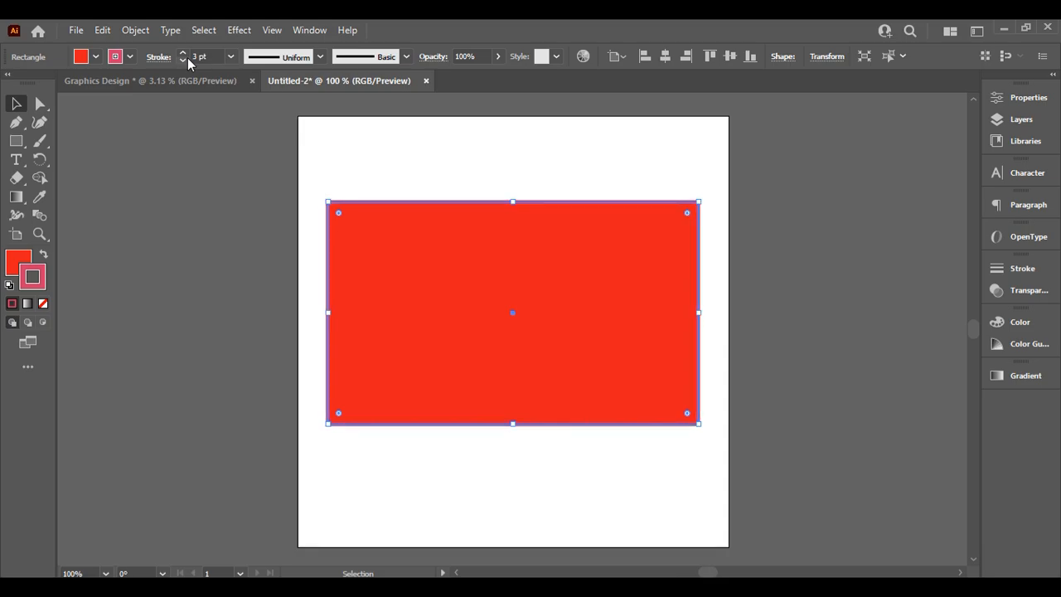
{"action": "left_click", "coordinate": [186, 58]}
{"action": "left_click", "coordinate": [186, 58]}
{"action": "left_click", "coordinate": [188, 58]}
{"action": "left_click", "coordinate": [187, 58]}
{"action": "left_click", "coordinate": [188, 58]}
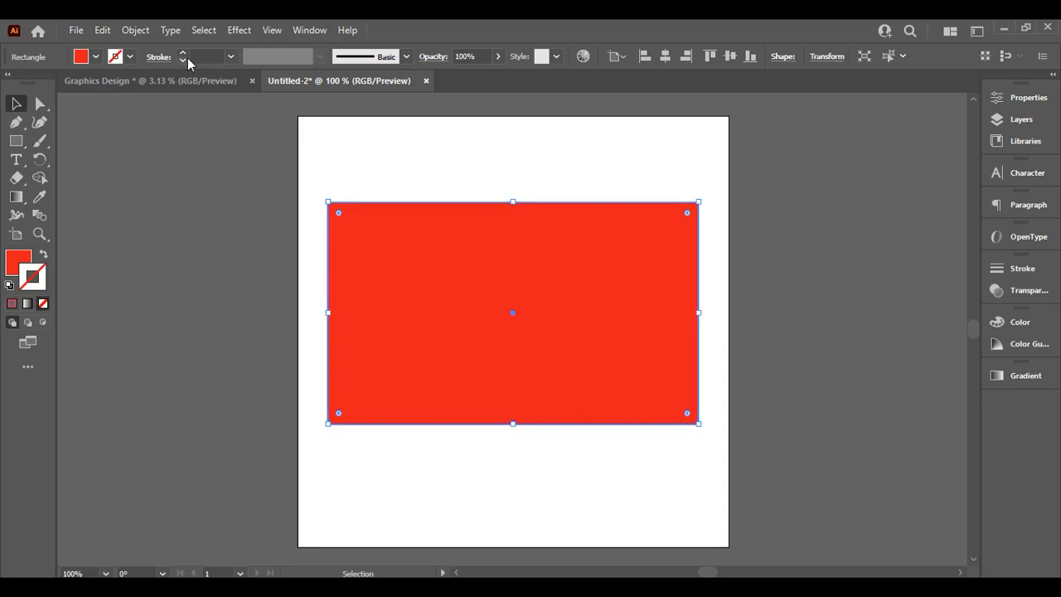
{"action": "left_click", "coordinate": [819, 221]}
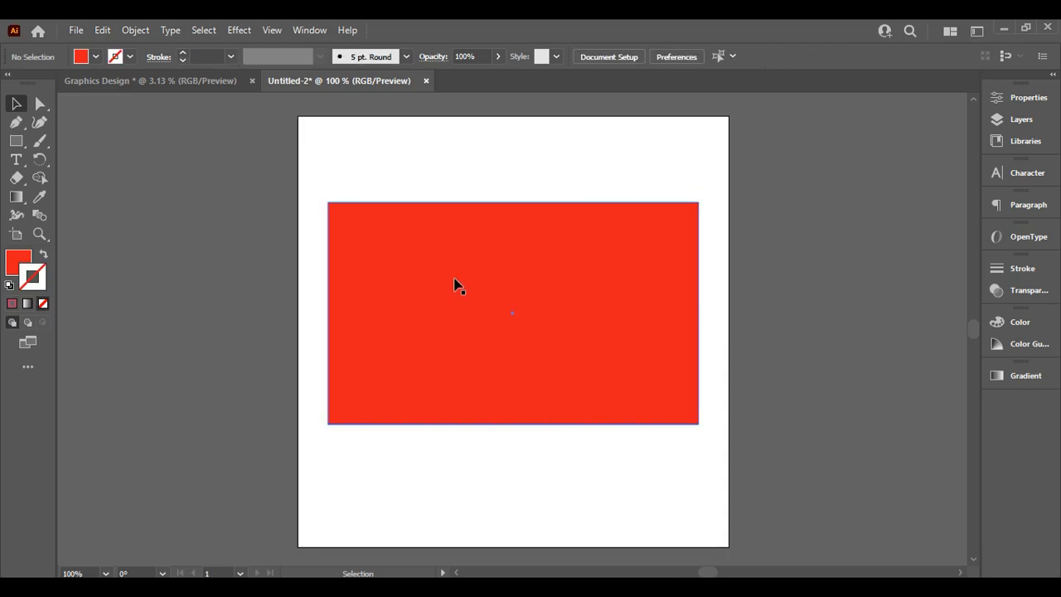
Move the rectangle slightly lower and test rounding its top-left corner
{"action": "left_click_drag", "start_coordinate": [455, 282], "coordinate": [454, 298]}
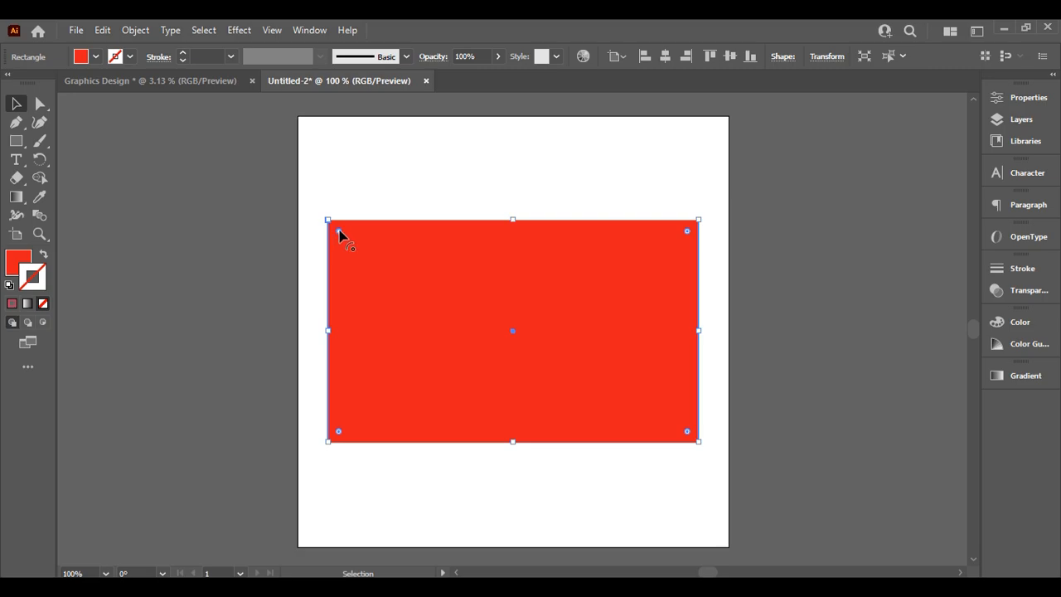
{"action": "left_click_drag", "start_coordinate": [340, 230], "coordinate": [237, 202]}
{"action": "left_click", "coordinate": [844, 159]}
{"action": "left_click", "coordinate": [478, 316]}
Experiment with Live Corner rounding, ending with square corners at radius 0
{"action": "left_click_drag", "start_coordinate": [346, 237], "coordinate": [125, 232]}
{"action": "left_click", "coordinate": [824, 226]}
{"action": "left_click", "coordinate": [372, 240]}
{"action": "double_click", "coordinate": [339, 233]}
{"action": "mouse_move", "coordinate": [339, 233]}
{"action": "left_mouse_down"}
{"action": "mouse_move", "coordinate": [440, 269]}
{"action": "mouse_move", "coordinate": [336, 229]}
{"action": "left_mouse_up"}
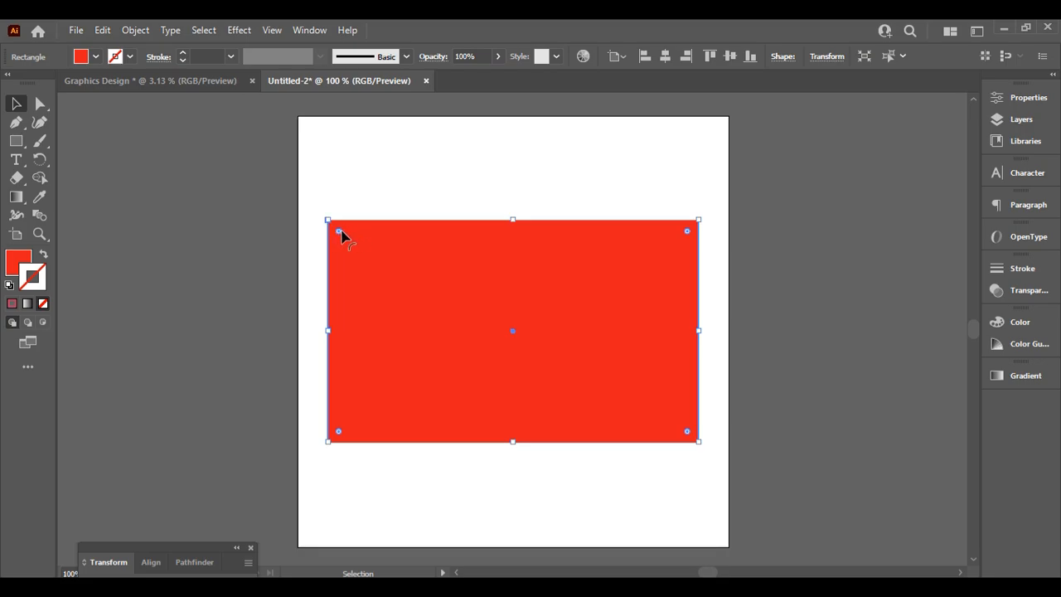
{"action": "left_click", "coordinate": [834, 241]}
{"action": "left_click", "coordinate": [530, 298]}
{"action": "mouse_move", "coordinate": [339, 231]}
{"action": "left_mouse_down"}
{"action": "mouse_move", "coordinate": [561, 278]}
{"action": "mouse_move", "coordinate": [644, 277]}
{"action": "mouse_move", "coordinate": [559, 280]}
{"action": "mouse_move", "coordinate": [495, 249]}
{"action": "mouse_move", "coordinate": [386, 221]}
{"action": "mouse_move", "coordinate": [327, 221]}
{"action": "left_mouse_up"}
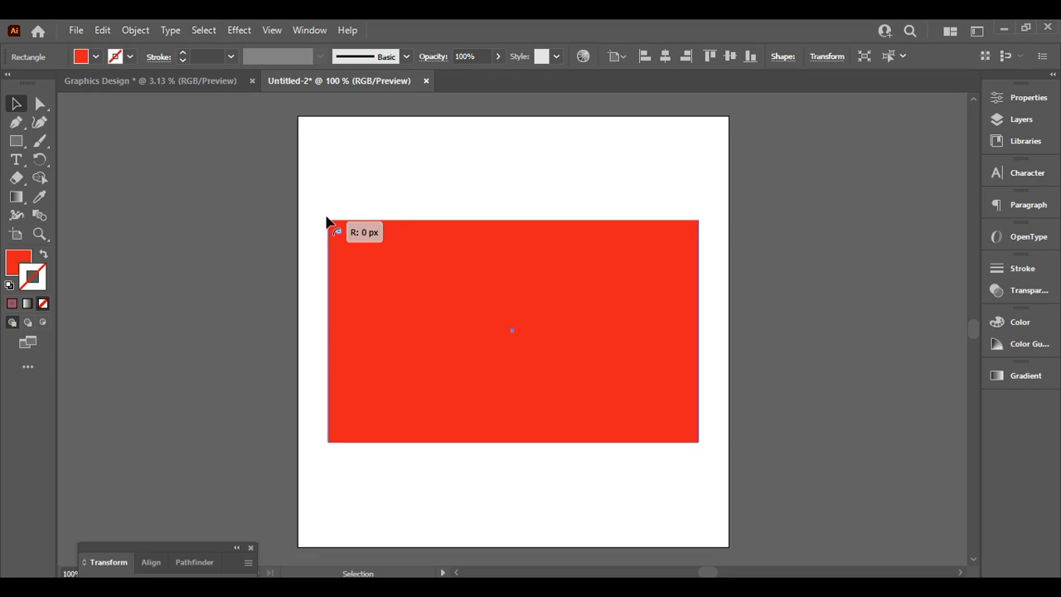
{"action": "left_click", "coordinate": [854, 242]}
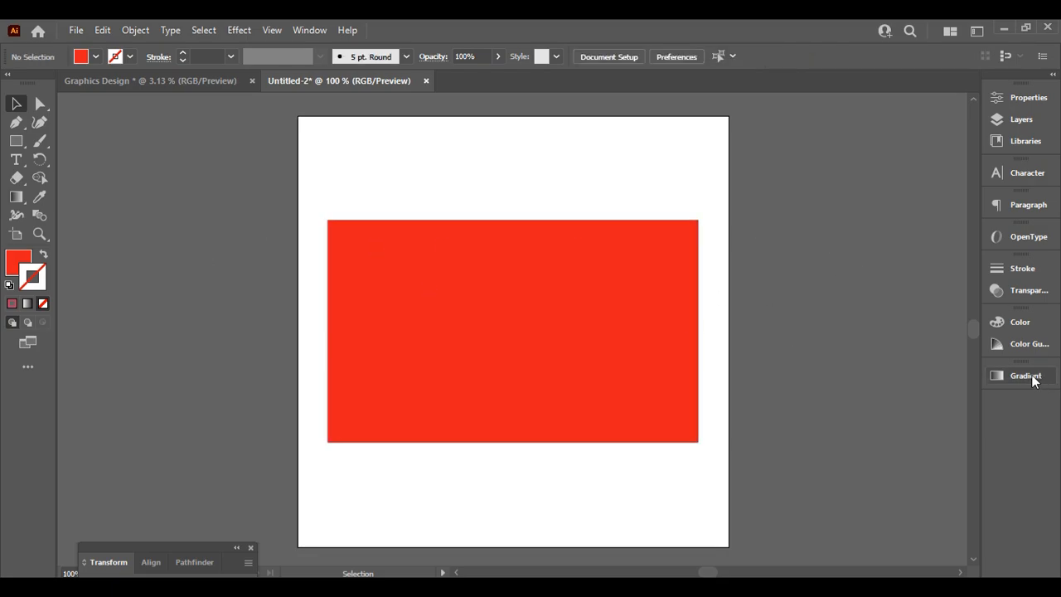
Select the rectangle, open Window > Gradient, and dock the Gradient panel
{"action": "left_click", "coordinate": [533, 360]}
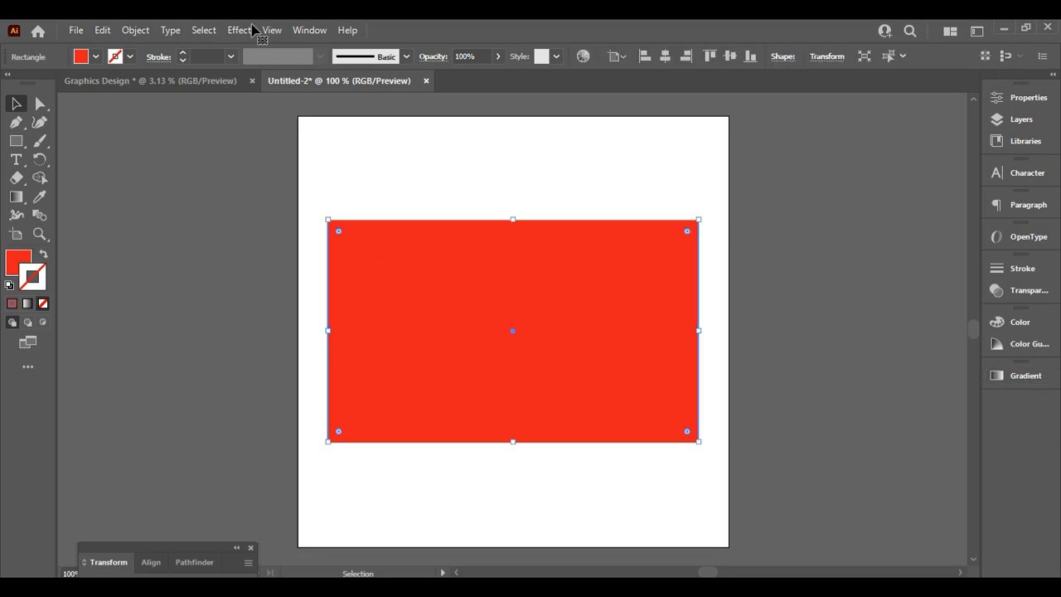
{"action": "left_click", "coordinate": [310, 30]}
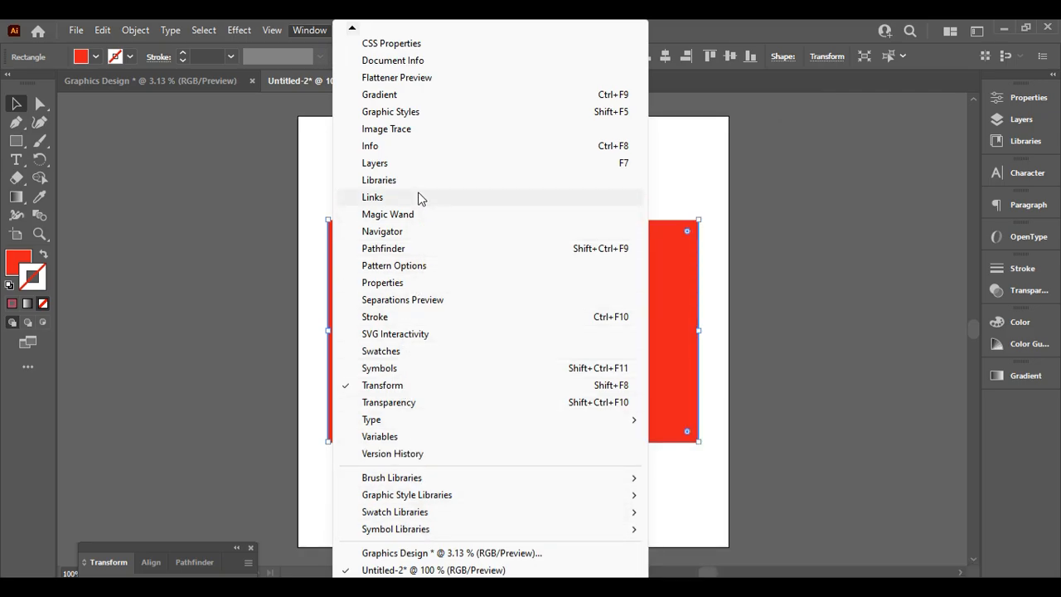
{"action": "left_click", "coordinate": [403, 96]}
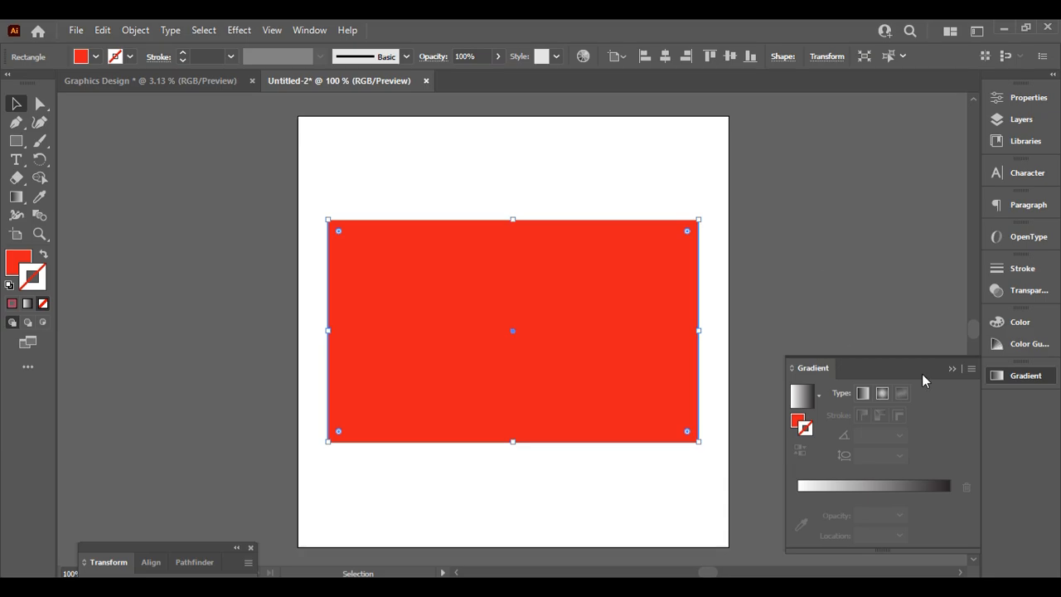
{"action": "left_click", "coordinate": [952, 368]}
{"action": "mouse_move", "coordinate": [1025, 376]}
{"action": "left_mouse_down"}
{"action": "mouse_move", "coordinate": [842, 313]}
{"action": "mouse_move", "coordinate": [897, 298]}
{"action": "mouse_move", "coordinate": [757, 265]}
{"action": "mouse_move", "coordinate": [1005, 378]}
{"action": "left_mouse_up"}
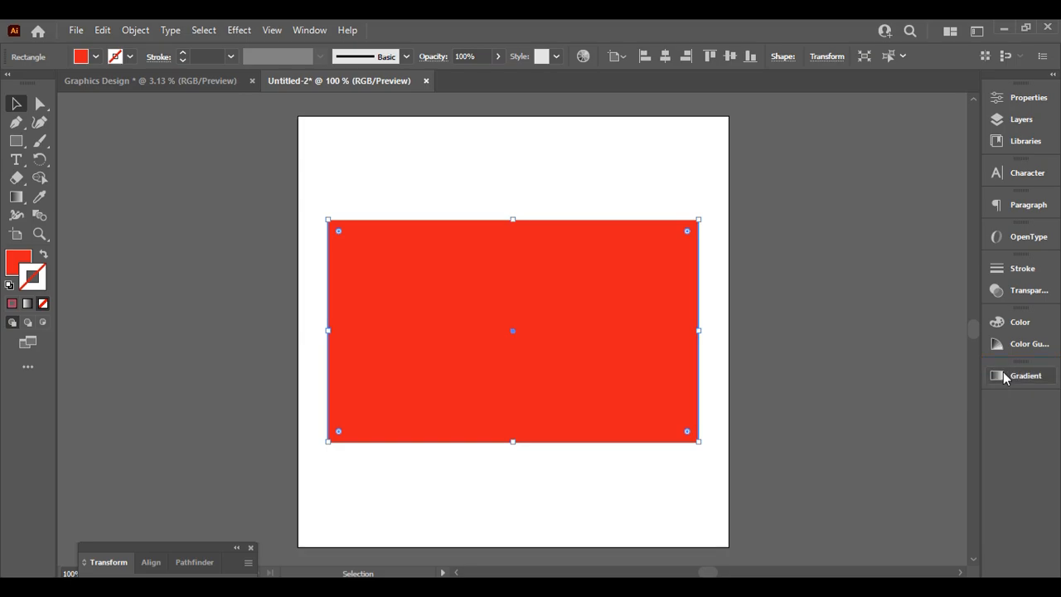
{"action": "left_click", "coordinate": [1021, 381]}
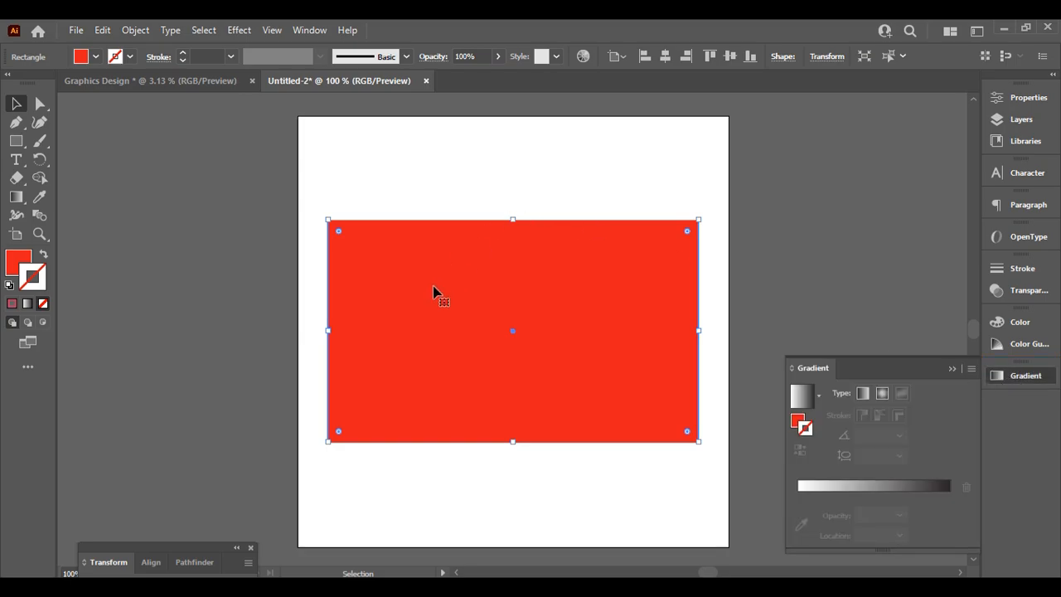
Target the rectangle's fill in the Gradient panel, reselecting it and reshowing the panel
{"action": "left_click", "coordinate": [804, 403]}
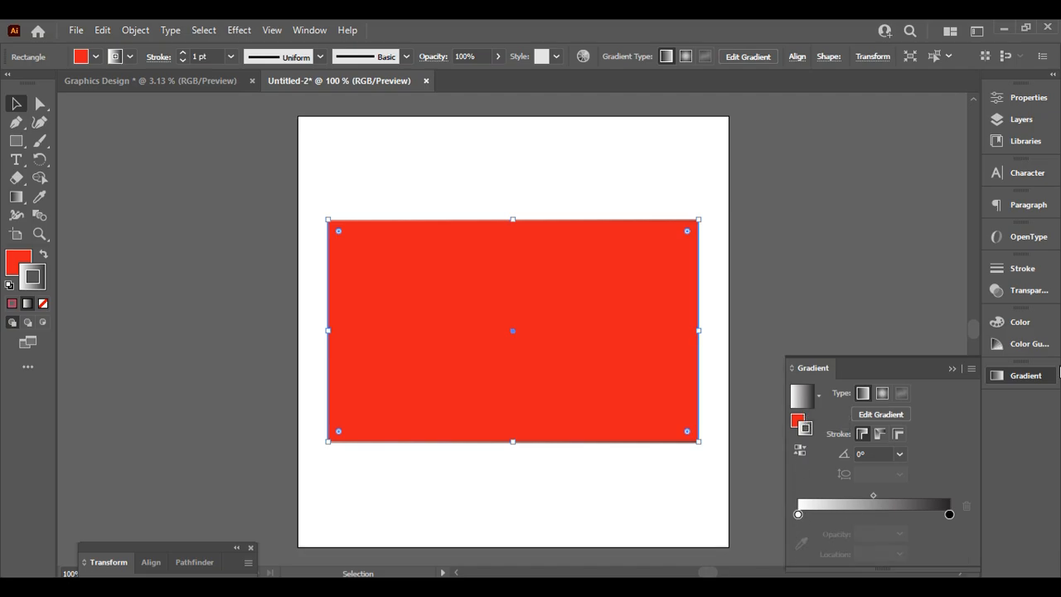
{"action": "left_click", "coordinate": [795, 422]}
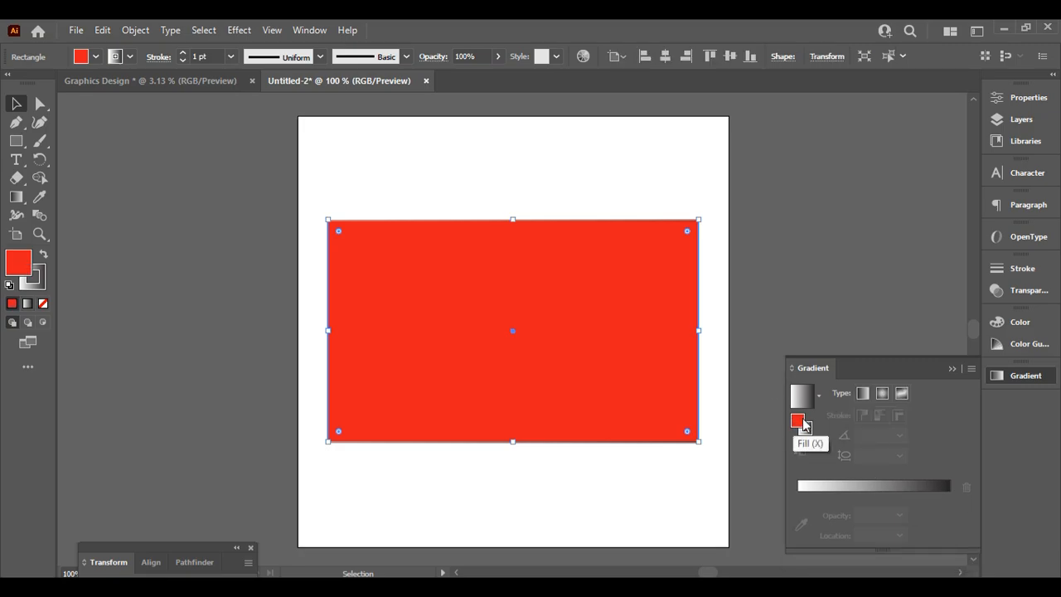
{"action": "left_click", "coordinate": [912, 344]}
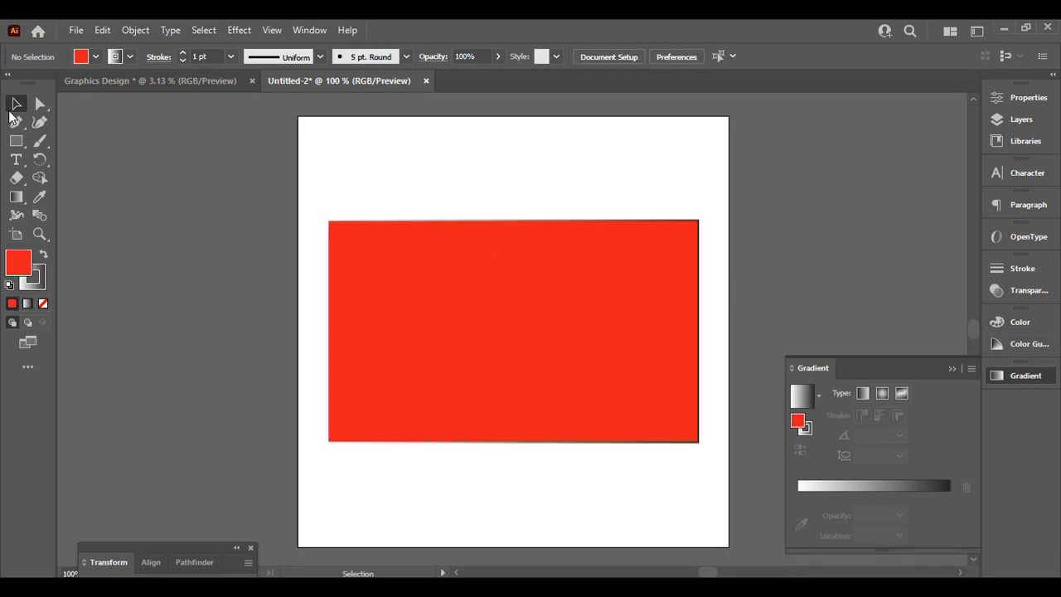
{"action": "left_click", "coordinate": [953, 369]}
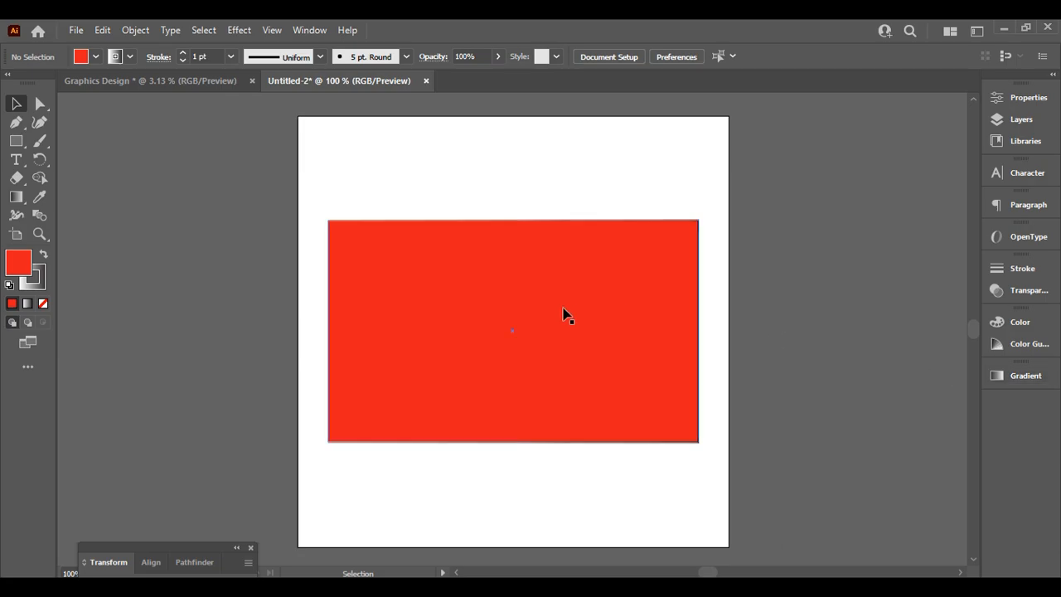
{"action": "left_click", "coordinate": [533, 314]}
{"action": "left_click", "coordinate": [1009, 377]}
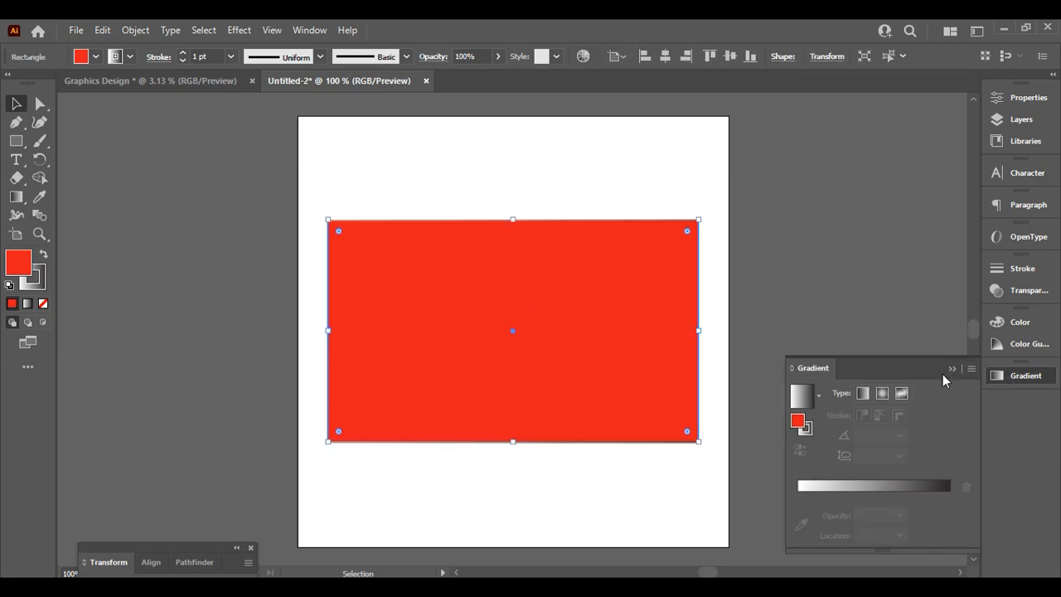
{"action": "left_click", "coordinate": [1003, 350]}
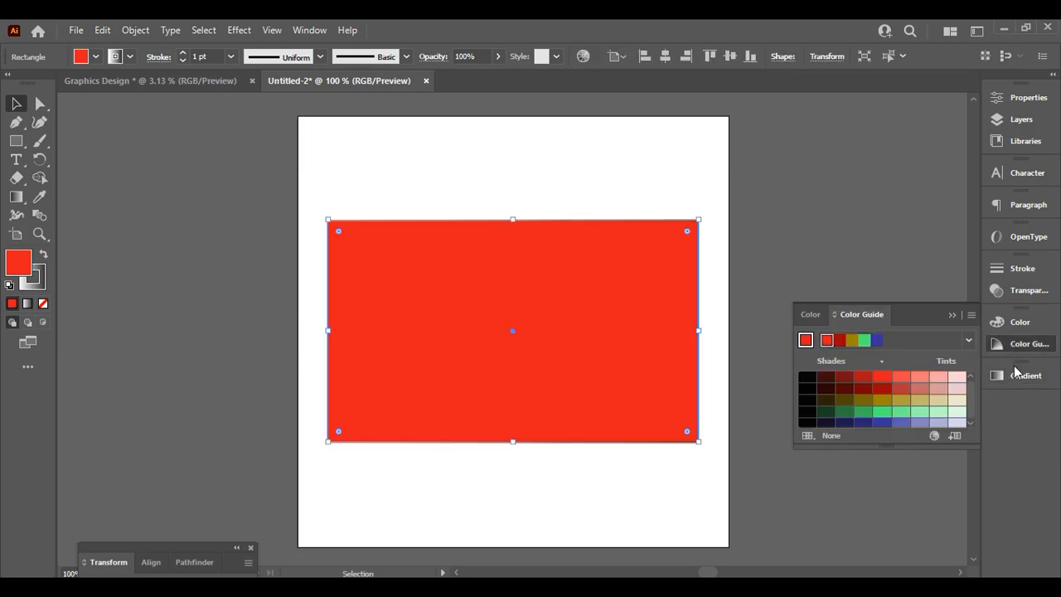
{"action": "left_click", "coordinate": [1017, 377]}
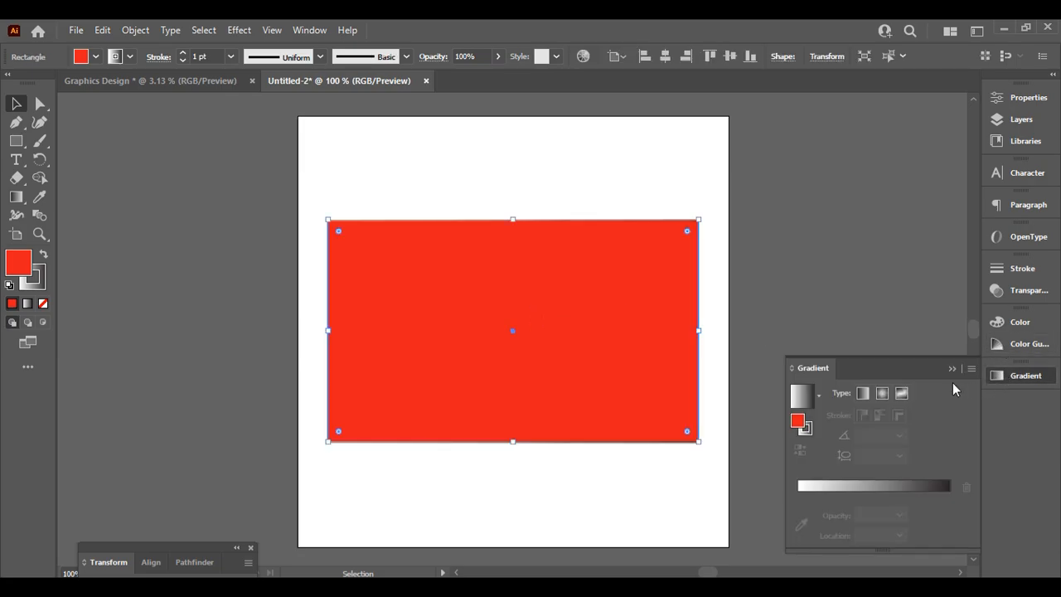
Give the rectangle a linear gradient fill and make its left stop red
{"action": "left_click", "coordinate": [862, 394]}
{"action": "left_click", "coordinate": [882, 395]}
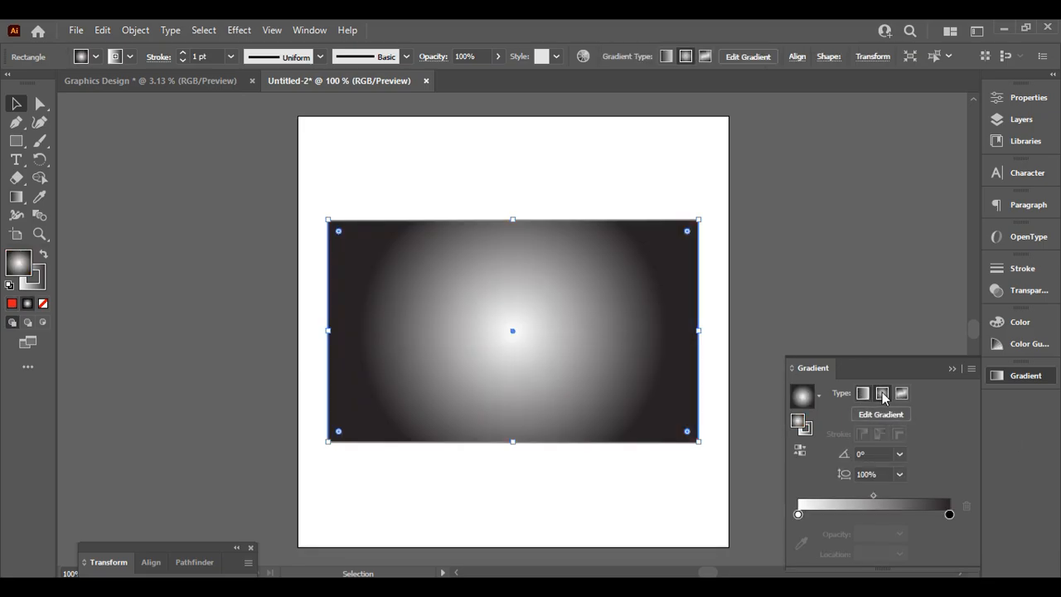
{"action": "left_click", "coordinate": [862, 393]}
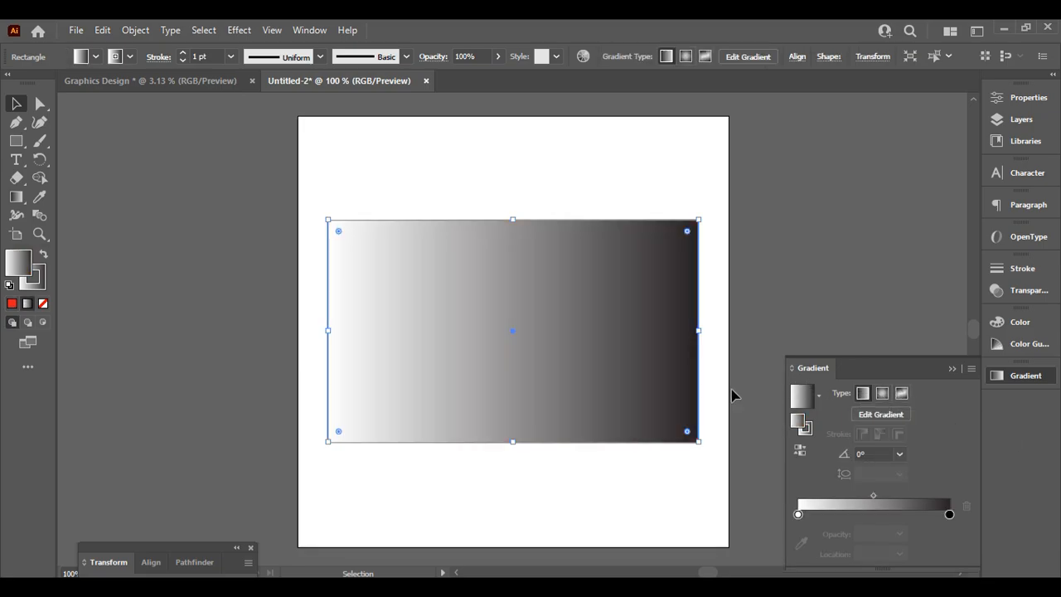
{"action": "left_click", "coordinate": [798, 514]}
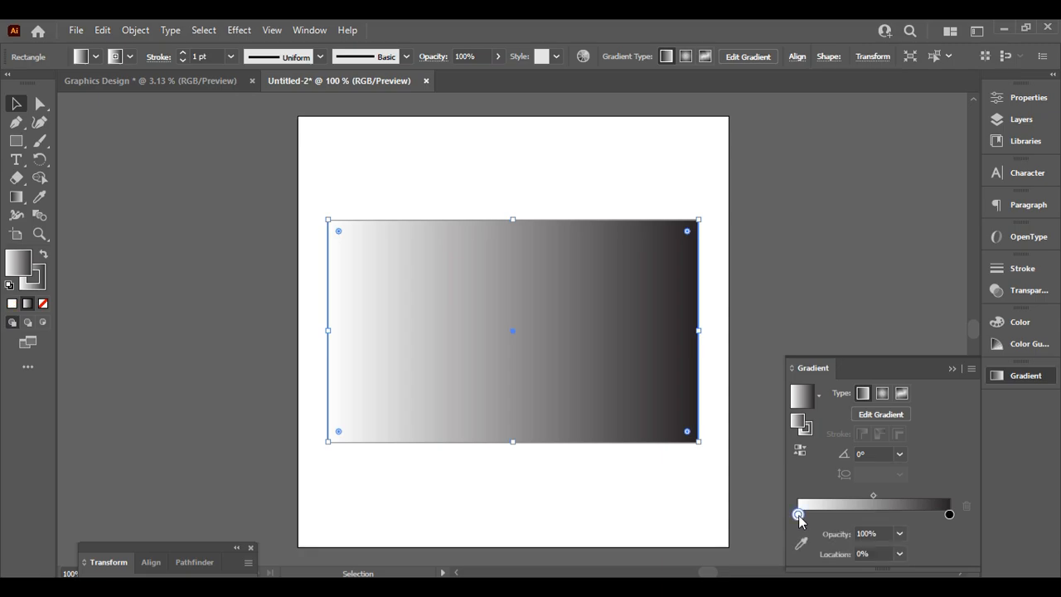
{"action": "double_click", "coordinate": [799, 515]}
{"action": "left_click", "coordinate": [799, 514]}
{"action": "double_click", "coordinate": [799, 515]}
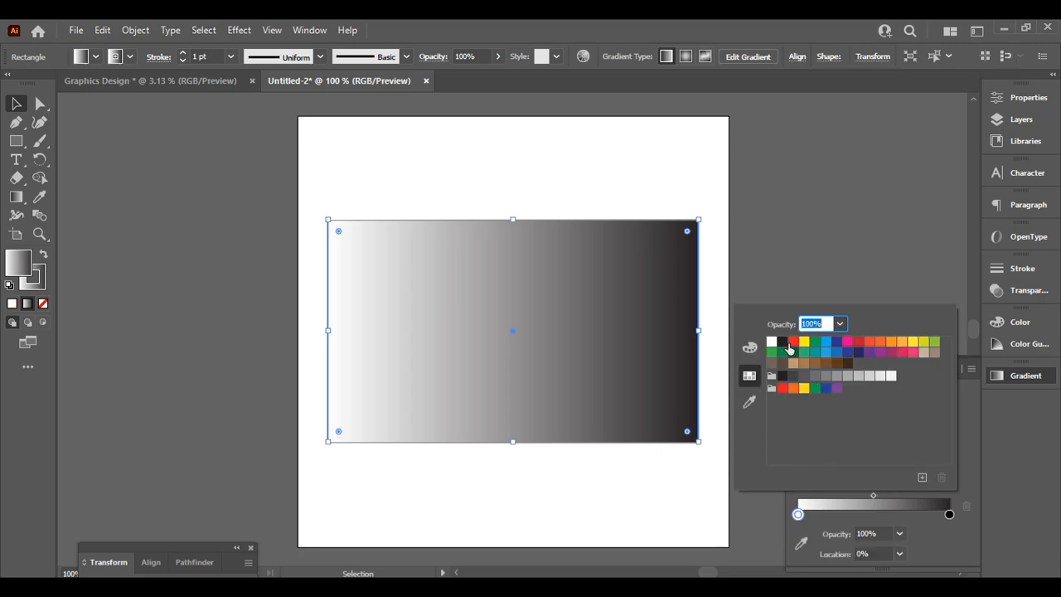
{"action": "left_click", "coordinate": [791, 343]}
{"action": "left_click", "coordinate": [949, 516]}
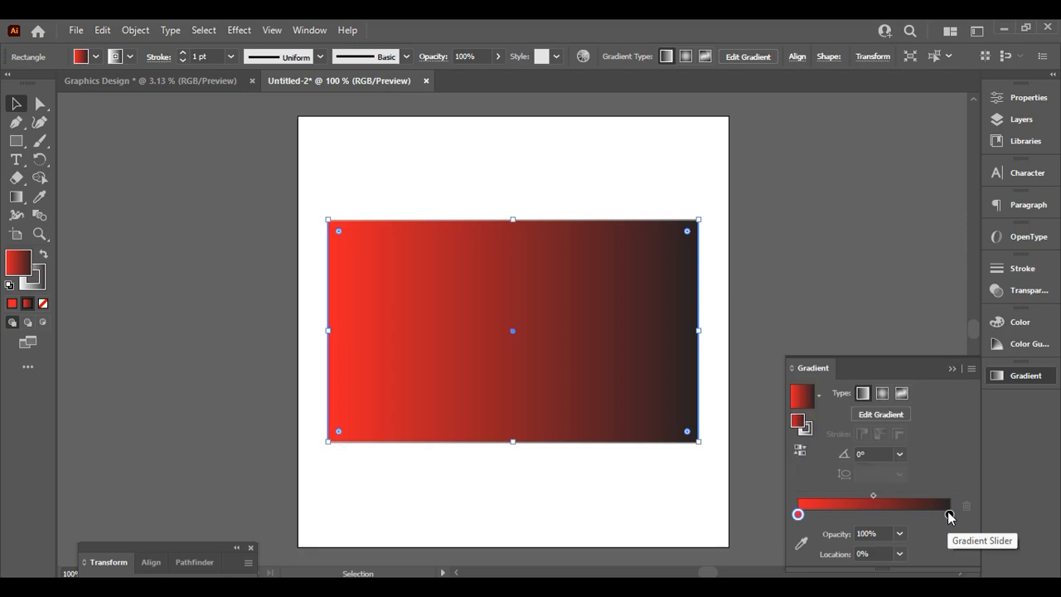
Make the gradient's right stop orange
{"action": "left_click", "coordinate": [950, 514]}
{"action": "double_click", "coordinate": [949, 515]}
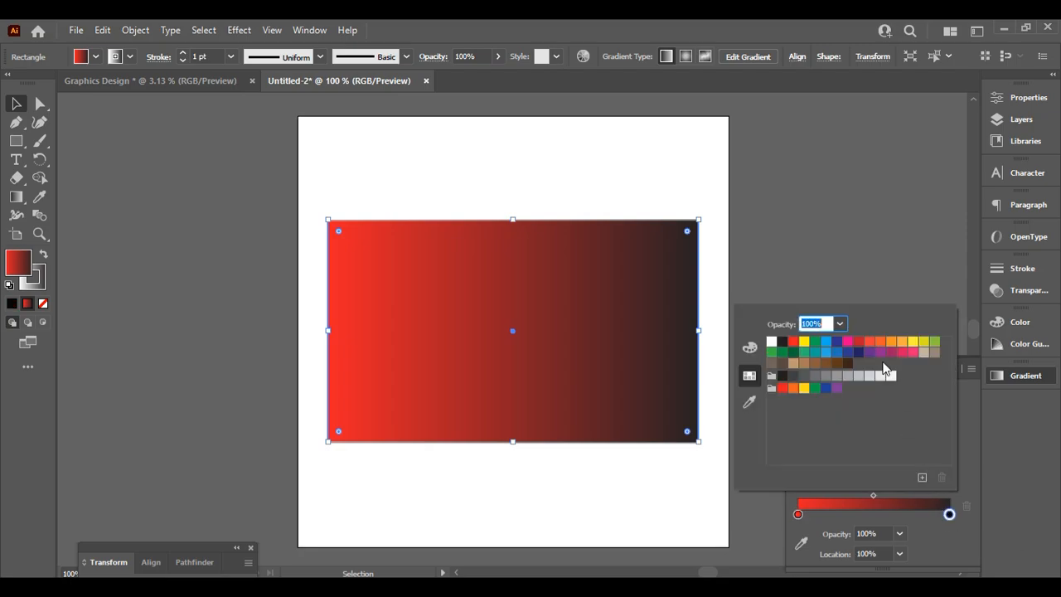
{"action": "left_click", "coordinate": [880, 342]}
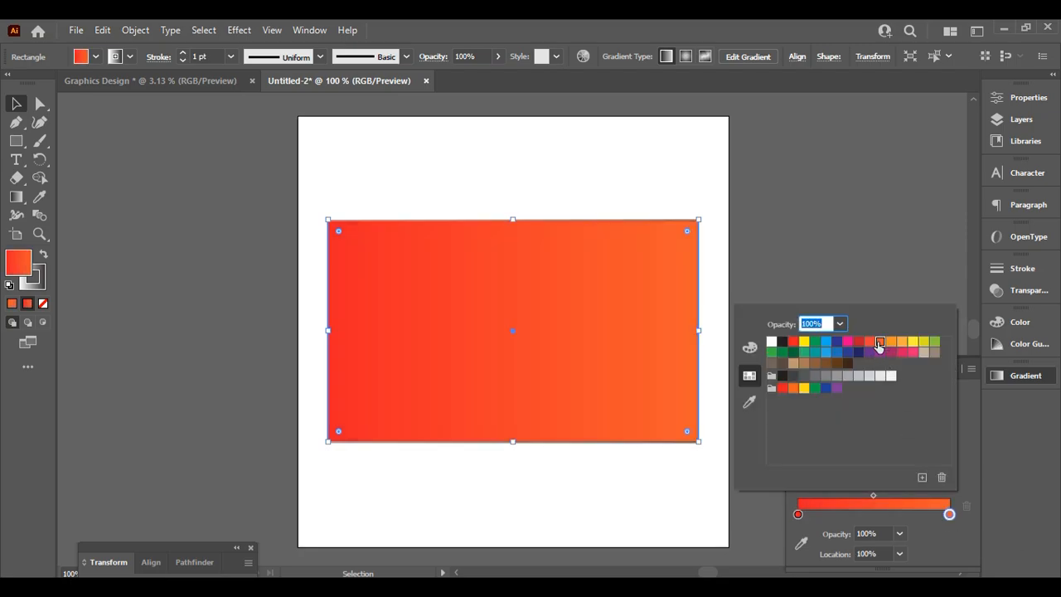
{"action": "left_click", "coordinate": [1004, 444]}
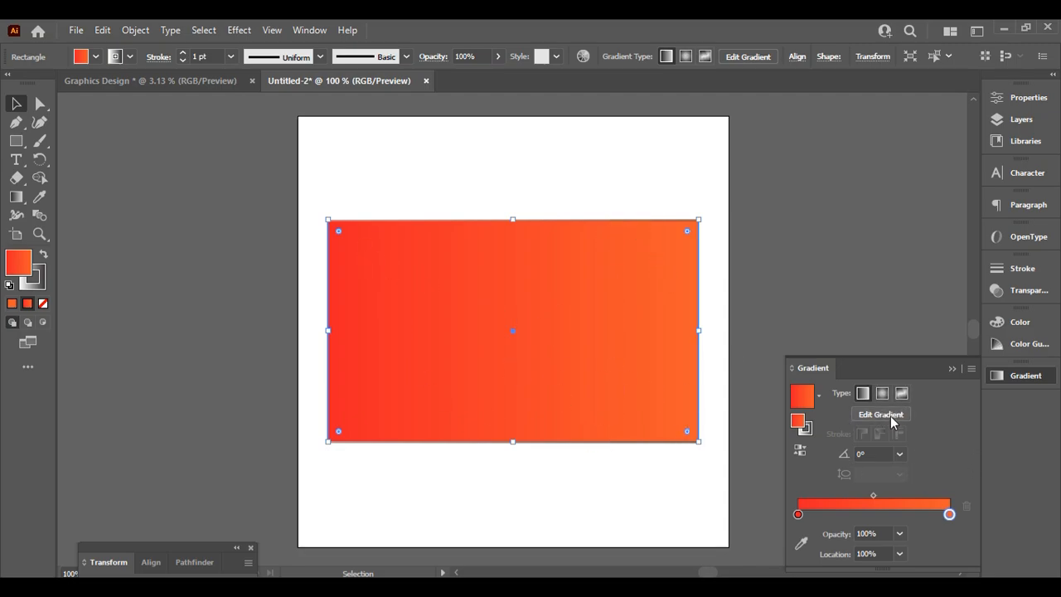
Using the Gradient tool, drag the stops on the rectangle so the orange stop sits at 72.56%
{"action": "key", "text": "g"}
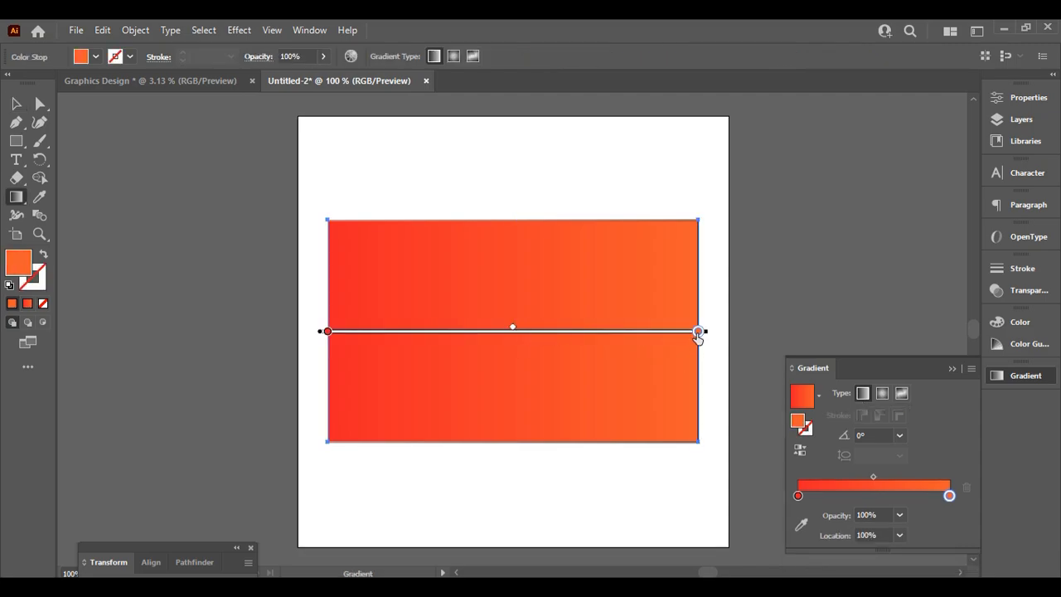
{"action": "mouse_move", "coordinate": [698, 334]}
{"action": "left_mouse_down"}
{"action": "mouse_move", "coordinate": [396, 340]}
{"action": "mouse_move", "coordinate": [560, 340]}
{"action": "left_mouse_up"}
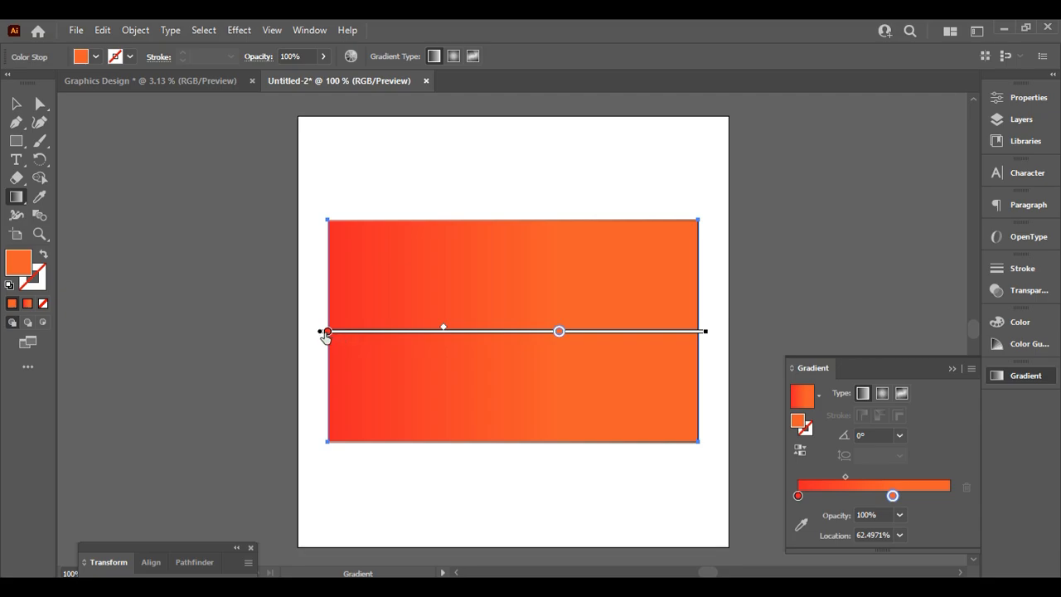
{"action": "mouse_move", "coordinate": [327, 334]}
{"action": "left_mouse_down"}
{"action": "mouse_move", "coordinate": [570, 334]}
{"action": "mouse_move", "coordinate": [329, 347]}
{"action": "left_mouse_up"}
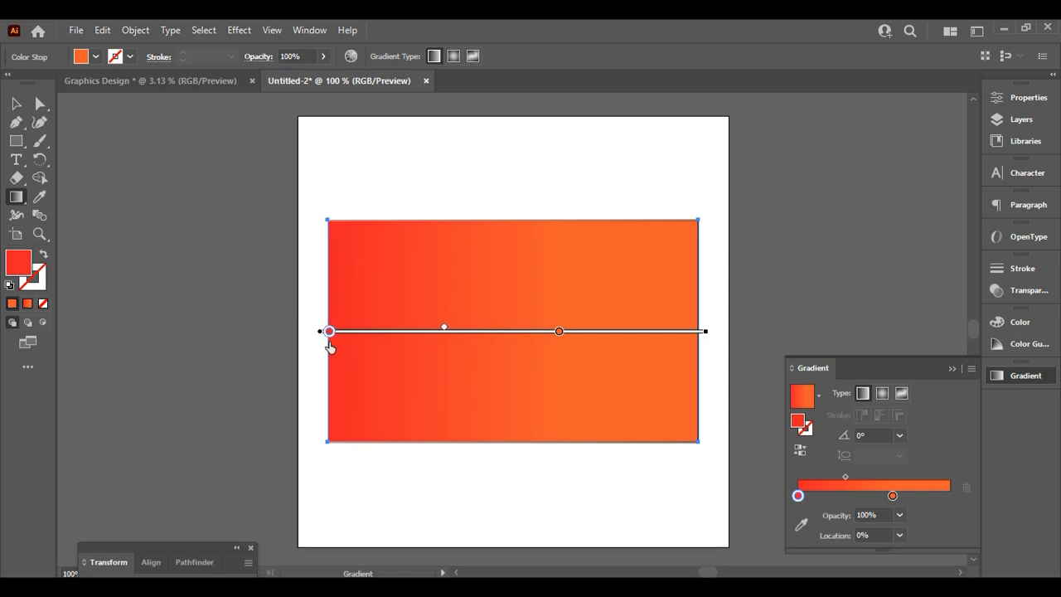
{"action": "left_click_drag", "start_coordinate": [560, 333], "coordinate": [596, 333]}
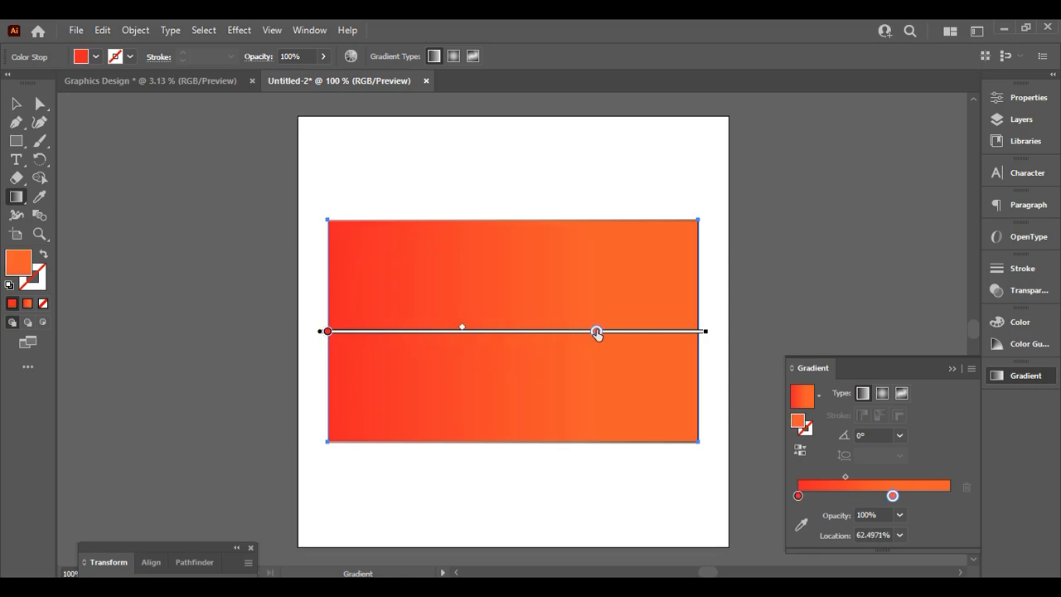
Exit gradient editing, collapse the Gradient panel and reselect the rectangle
{"action": "key", "text": "v"}
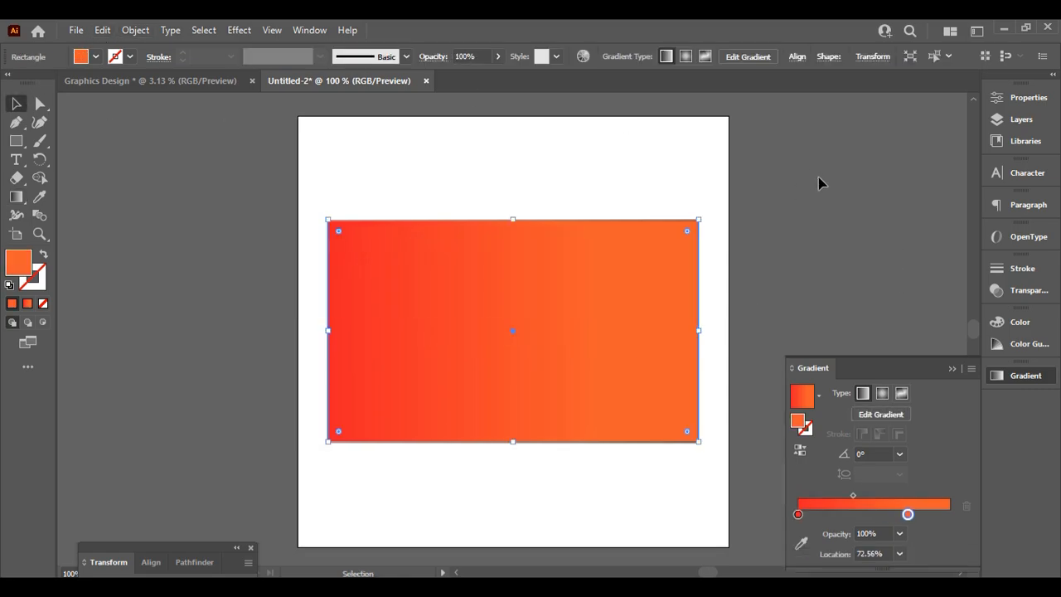
{"action": "left_click", "coordinate": [820, 182]}
{"action": "scroll", "coordinate": [610, 359], "scroll_direction": "down", "scroll_amount": 2}
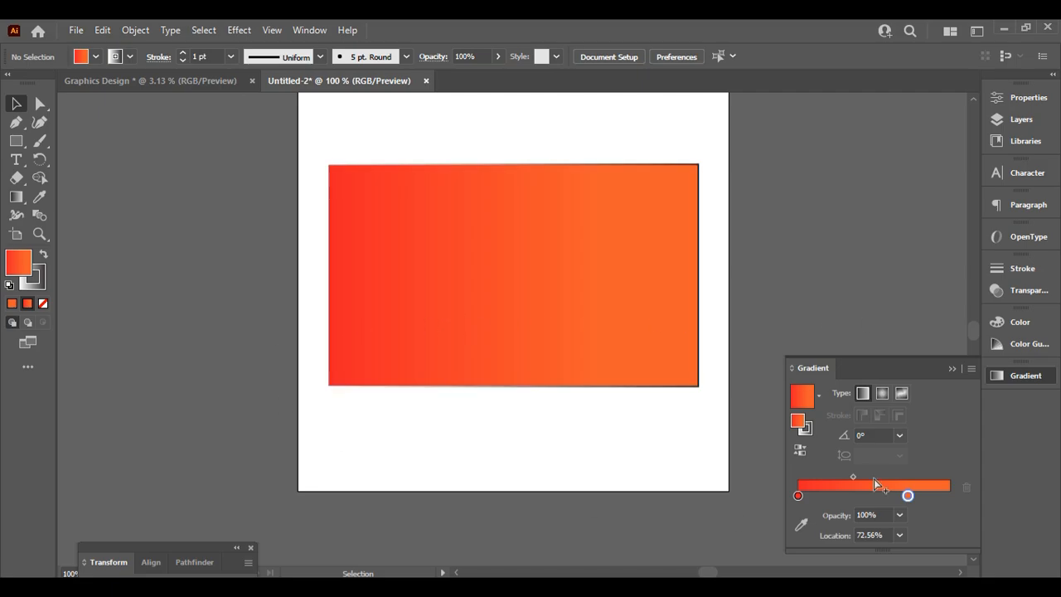
{"action": "left_click", "coordinate": [955, 367]}
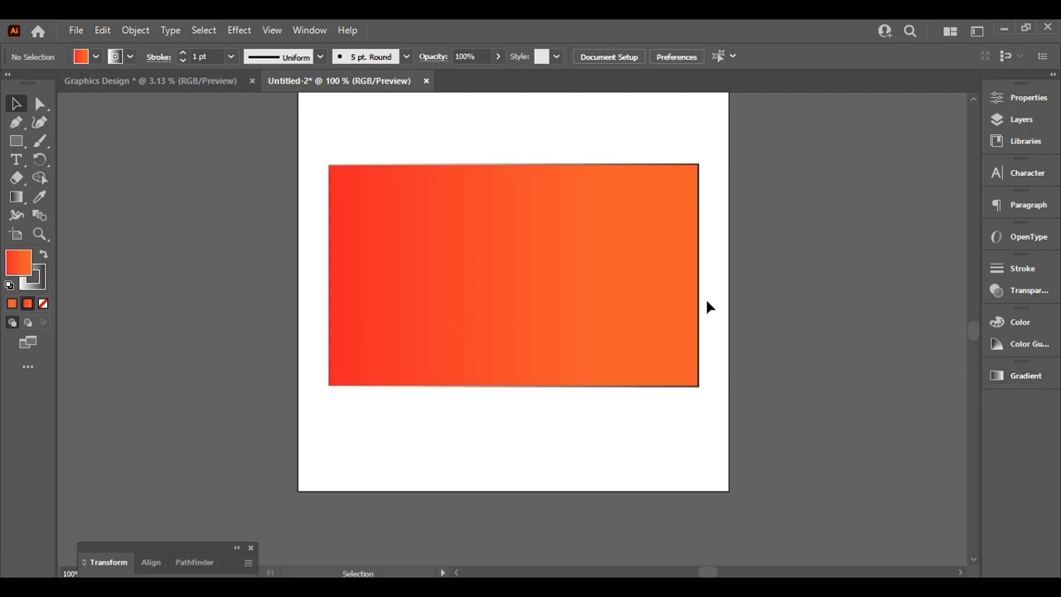
{"action": "left_click", "coordinate": [530, 241]}
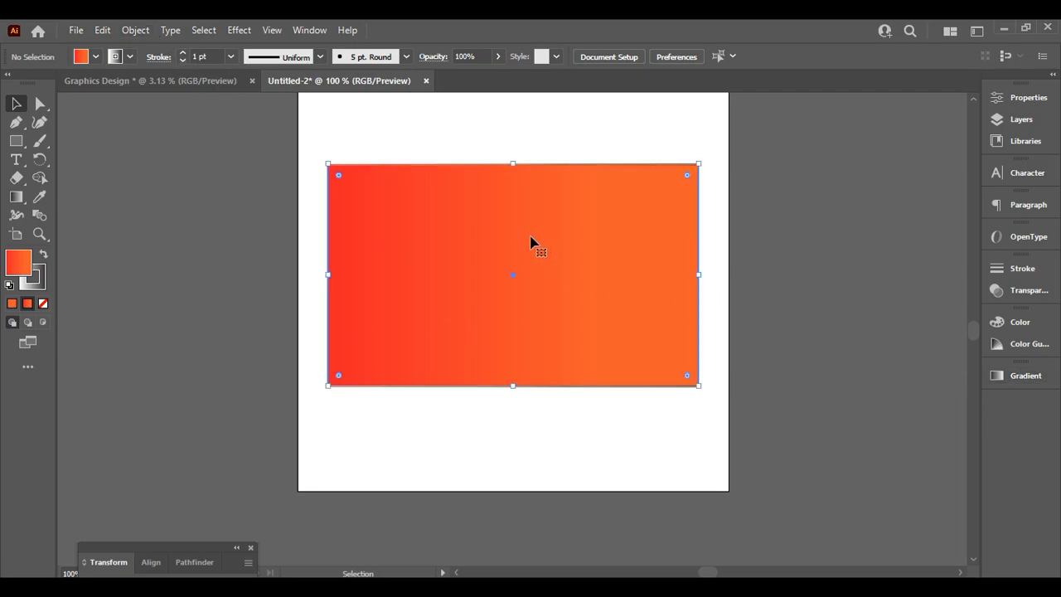
Lower the rectangle's stroke weight from 1 pt to None, leaving it borderless
{"action": "left_click", "coordinate": [182, 61]}
{"action": "left_click", "coordinate": [182, 61]}
{"action": "left_click", "coordinate": [182, 61]}
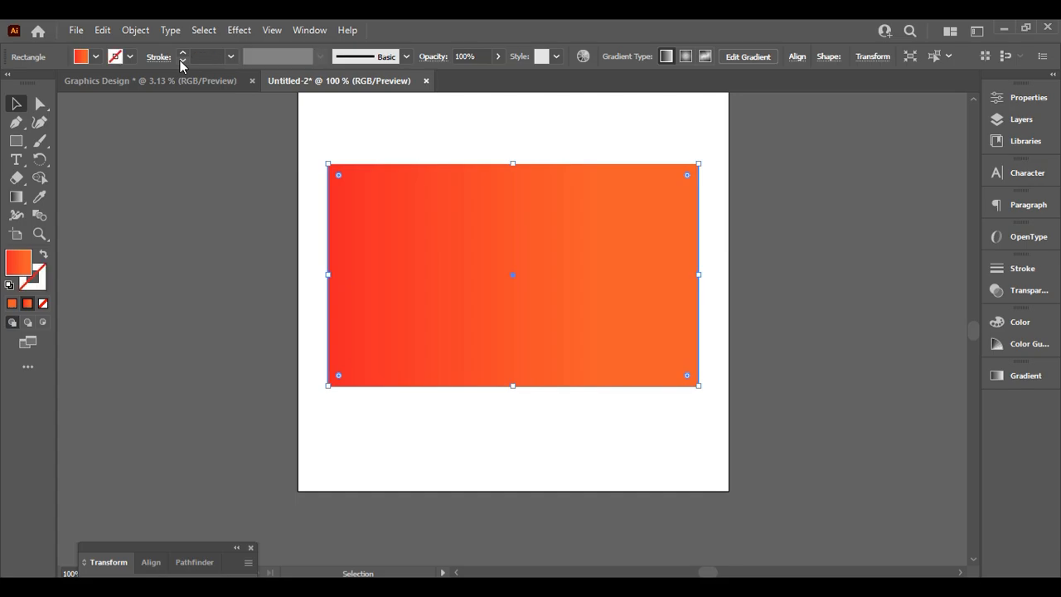
{"action": "left_click", "coordinate": [824, 205]}
{"action": "scroll", "coordinate": [829, 387], "scroll_direction": "up", "scroll_amount": 1}
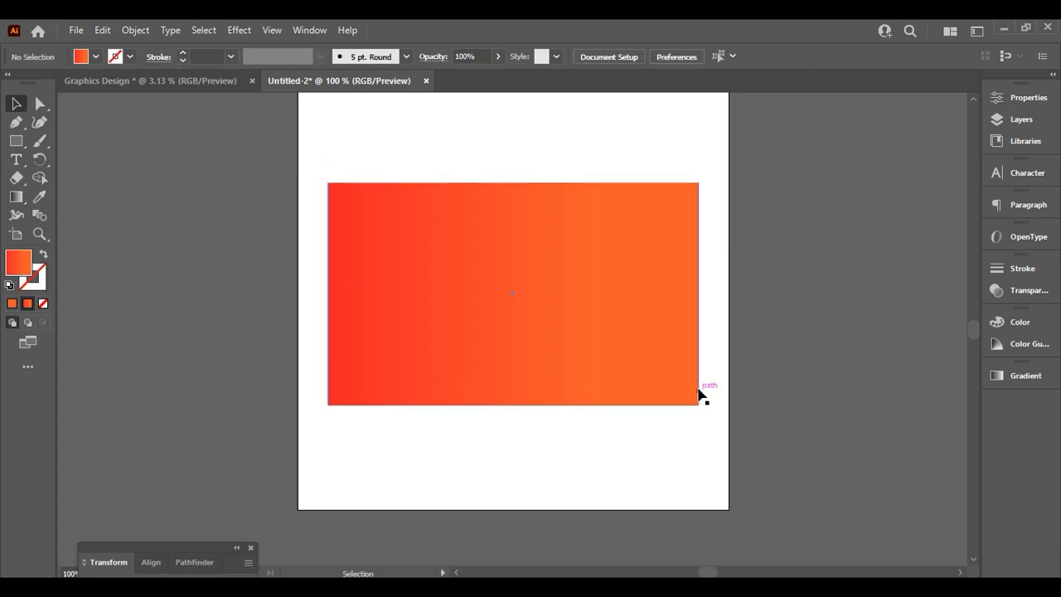
{"action": "left_click", "coordinate": [470, 304]}
{"action": "left_click", "coordinate": [949, 225]}
{"action": "scroll", "coordinate": [455, 312], "scroll_direction": "up", "scroll_amount": 2}
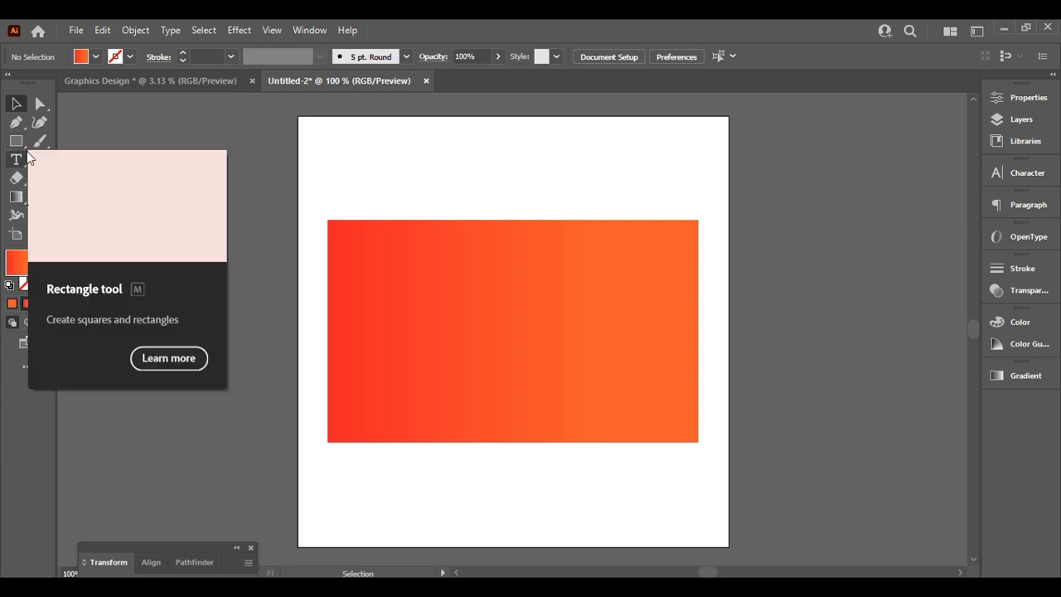
Choose the Ellipse Tool from the Rectangle tool's flyout
{"action": "left_click", "coordinate": [10, 147]}
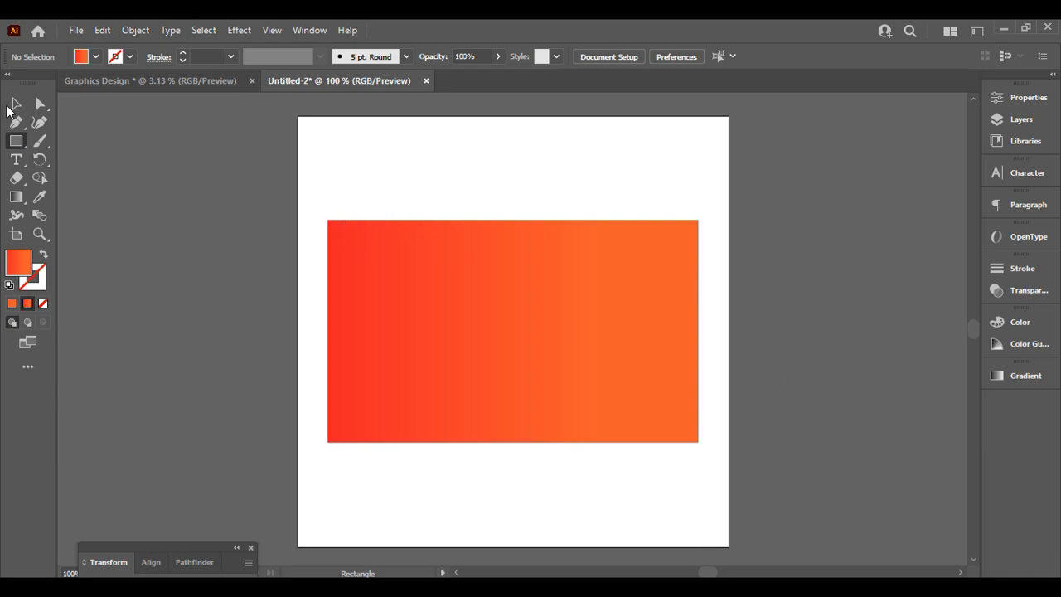
{"action": "left_click", "coordinate": [14, 106]}
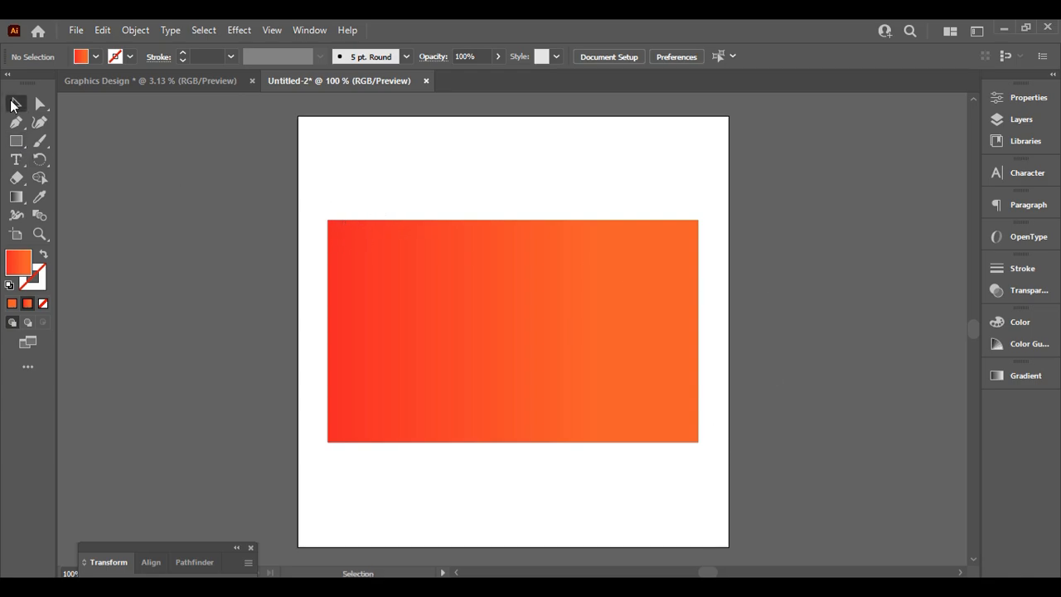
{"action": "left_click", "coordinate": [14, 144]}
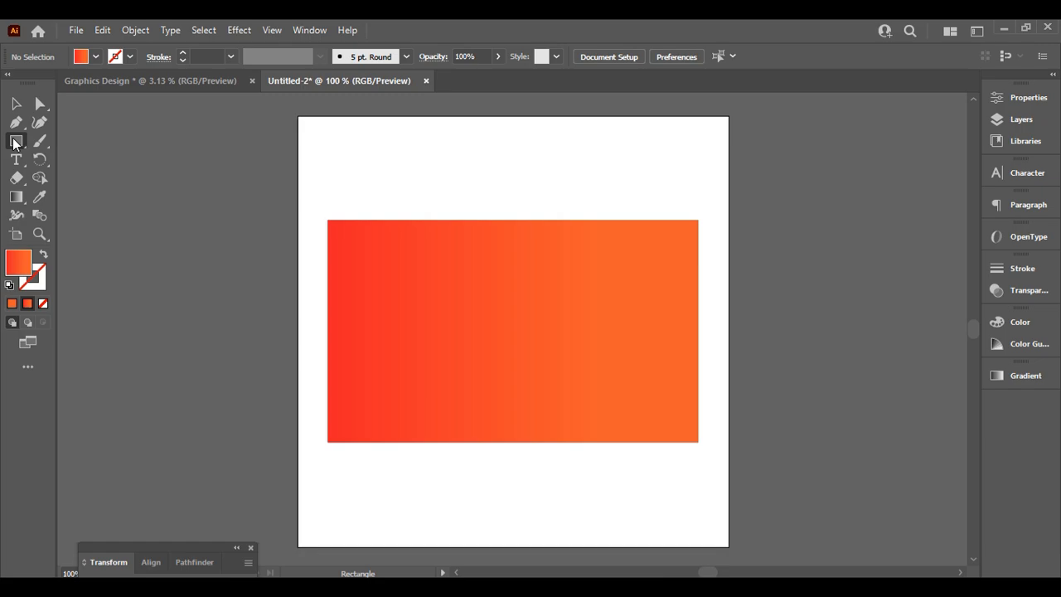
{"action": "right_click", "coordinate": [14, 144]}
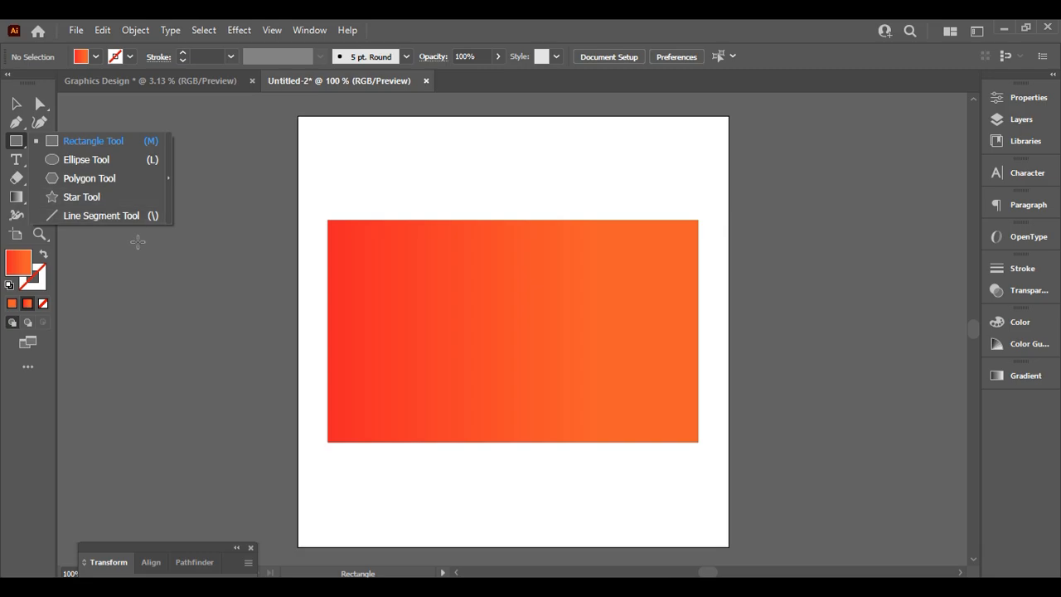
{"action": "left_click", "coordinate": [101, 158]}
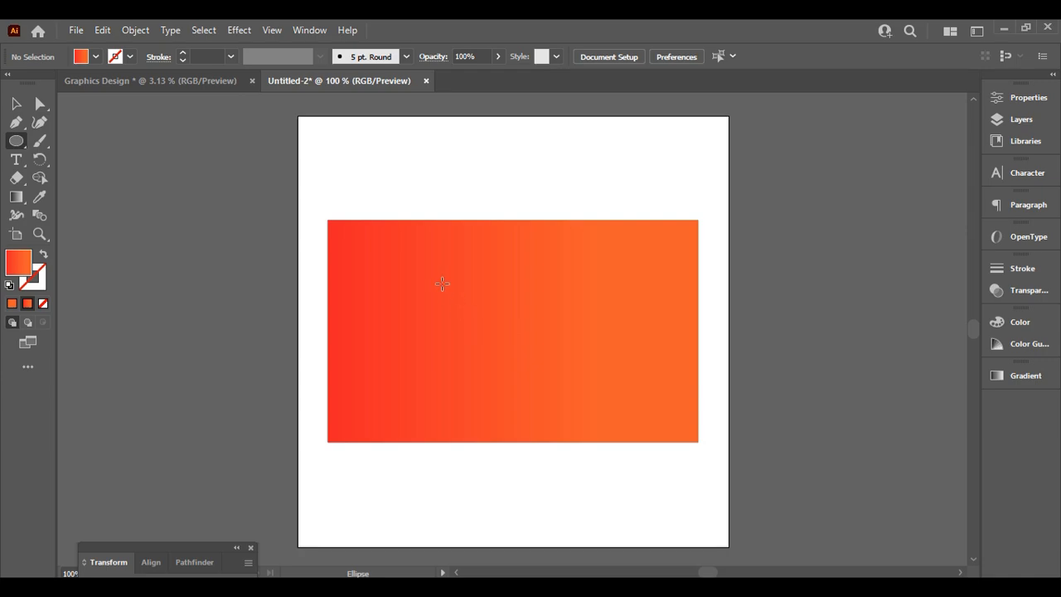
Draw a trial ellipse over the rectangle and delete it again
{"action": "left_click_drag", "start_coordinate": [442, 283], "coordinate": [636, 329]}
{"action": "scroll", "coordinate": [622, 359], "scroll_direction": "down", "scroll_amount": 2}
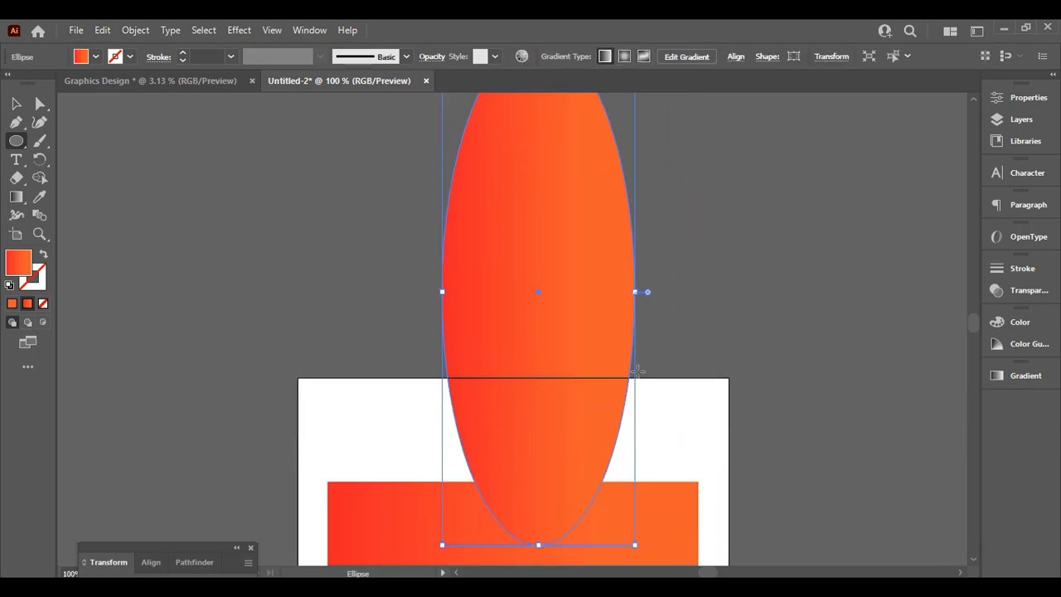
{"action": "key", "text": "Delete"}
{"action": "scroll", "coordinate": [638, 377], "scroll_direction": "up", "scroll_amount": 6}
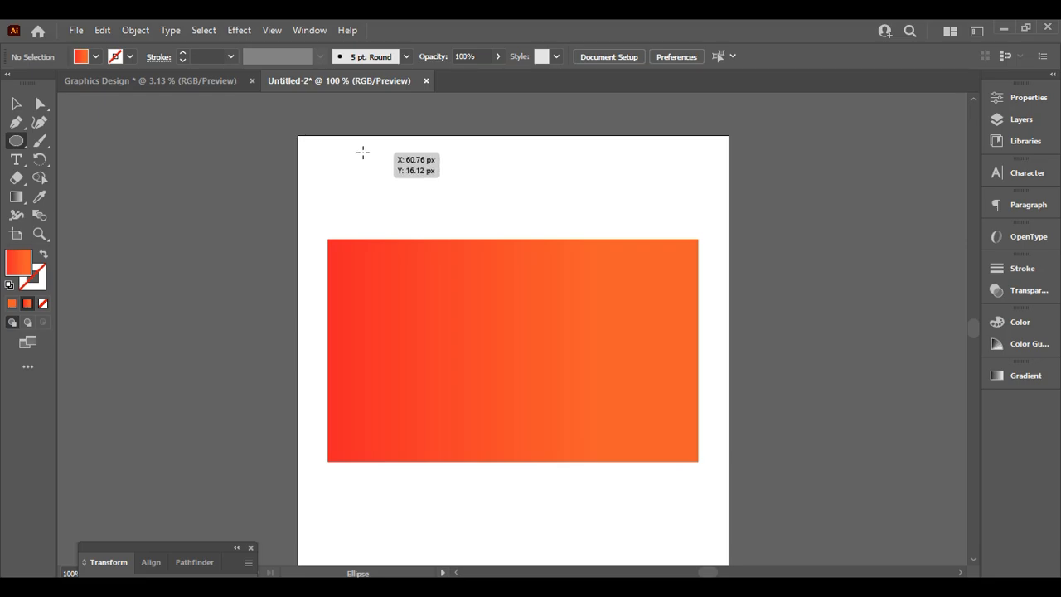
Draw a gradient circle, shrink it to fit inside the rectangle and centre it there
{"action": "left_click_drag", "start_coordinate": [362, 152], "coordinate": [584, 297]}
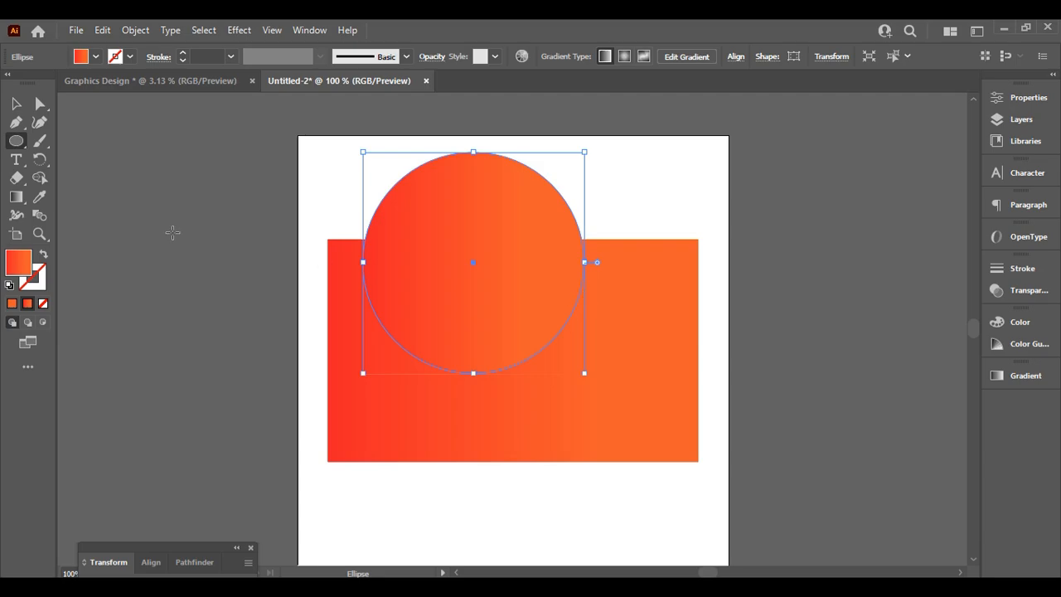
{"action": "left_click", "coordinate": [16, 104]}
{"action": "left_click_drag", "start_coordinate": [523, 275], "coordinate": [546, 338]}
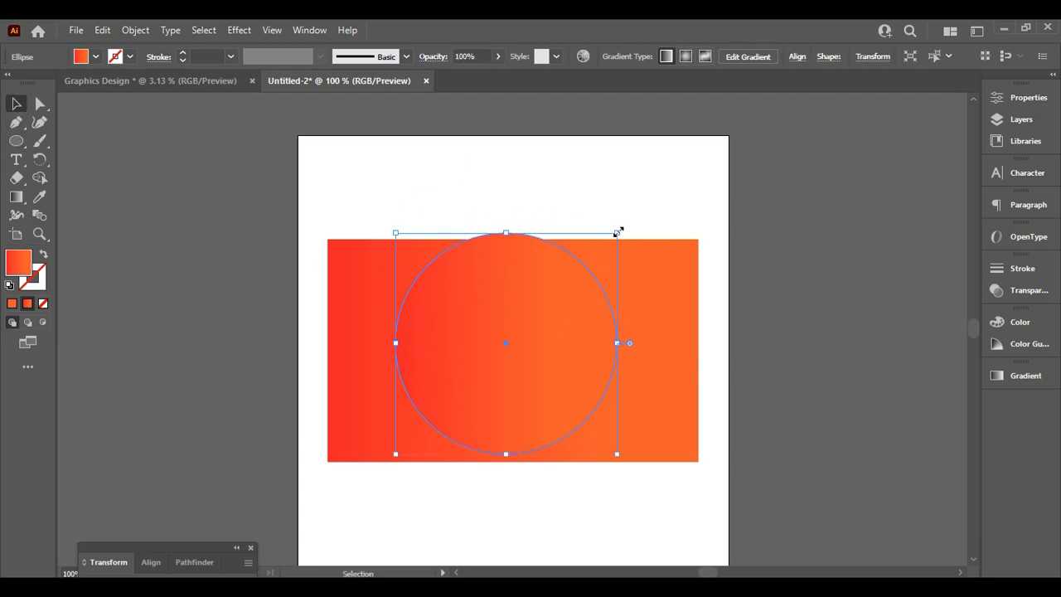
{"action": "left_click_drag", "start_coordinate": [618, 231], "coordinate": [574, 275]}
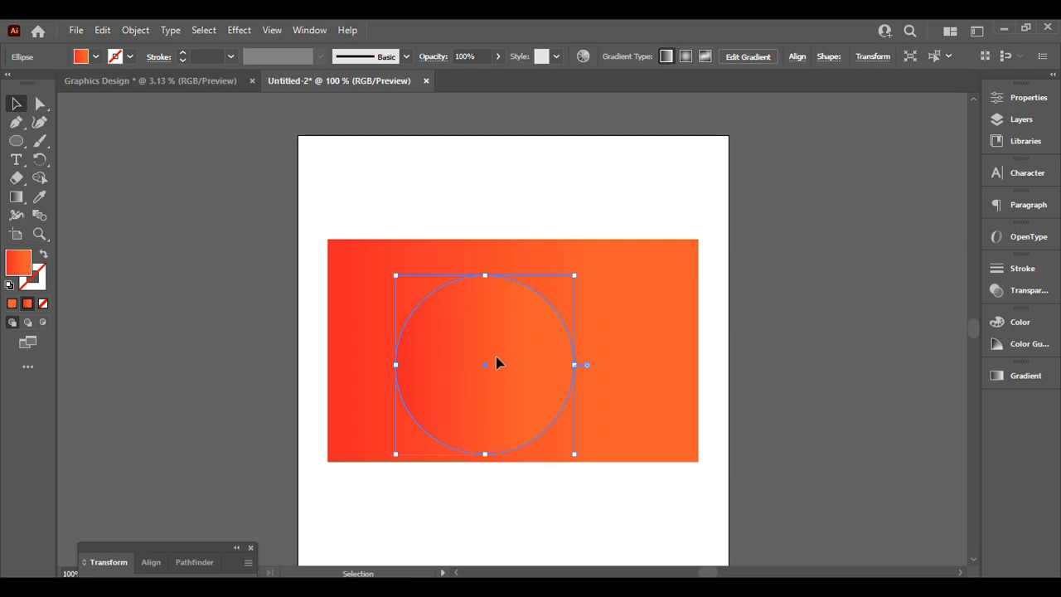
{"action": "mouse_move", "coordinate": [497, 362]}
{"action": "left_mouse_down"}
{"action": "mouse_move", "coordinate": [524, 346]}
{"action": "mouse_move", "coordinate": [513, 350]}
{"action": "left_mouse_up"}
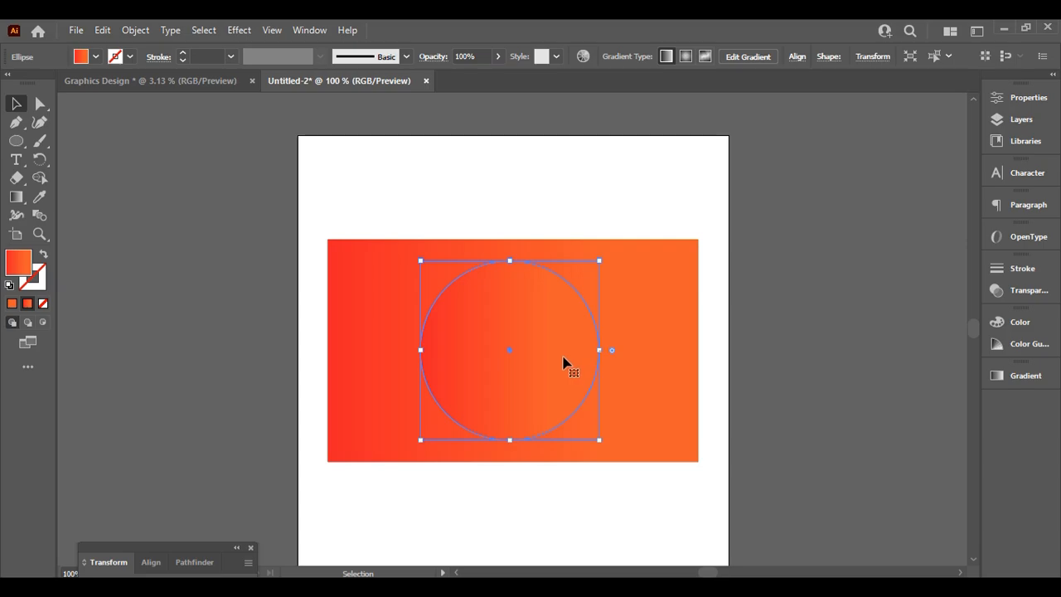
Reverse the circle's gradient in the Gradient panel so it runs orange to red
{"action": "left_click", "coordinate": [1032, 375]}
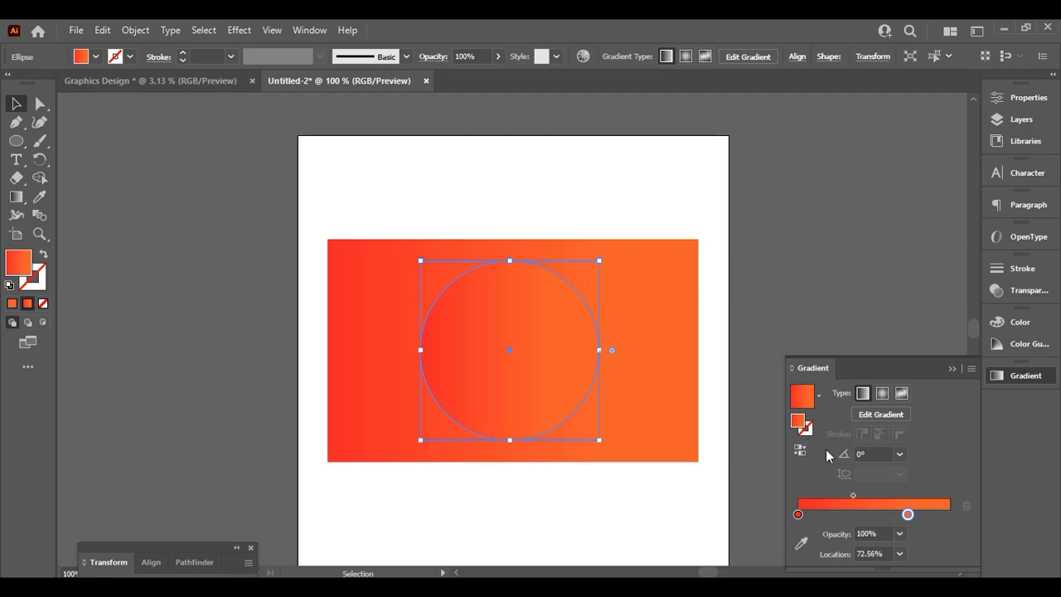
{"action": "left_click", "coordinate": [801, 451]}
{"action": "left_click", "coordinate": [814, 225]}
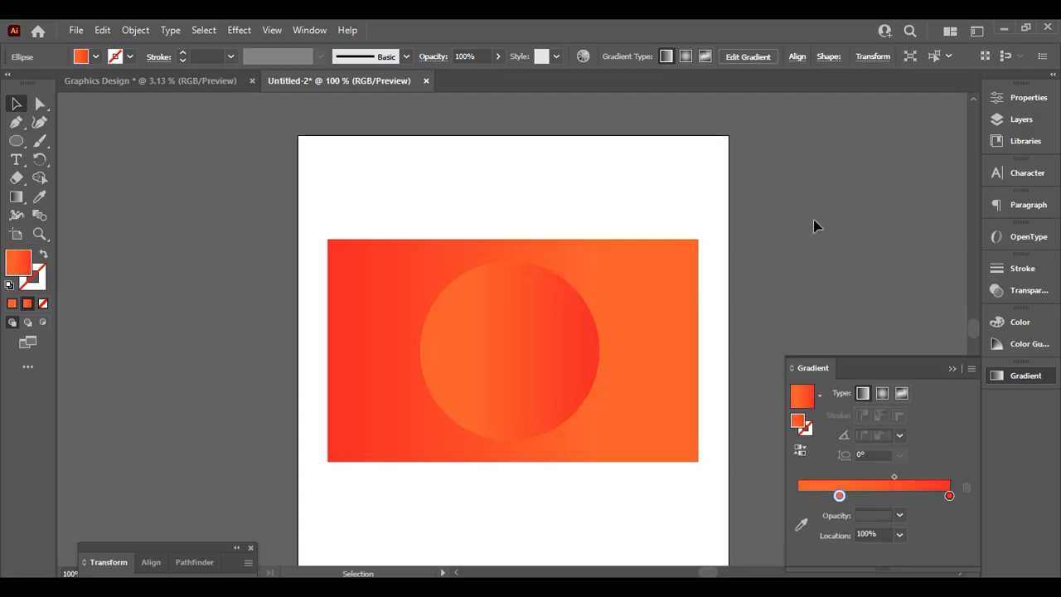
{"action": "left_click", "coordinate": [952, 368]}
{"action": "left_click", "coordinate": [547, 348]}
{"action": "left_click", "coordinate": [855, 334]}
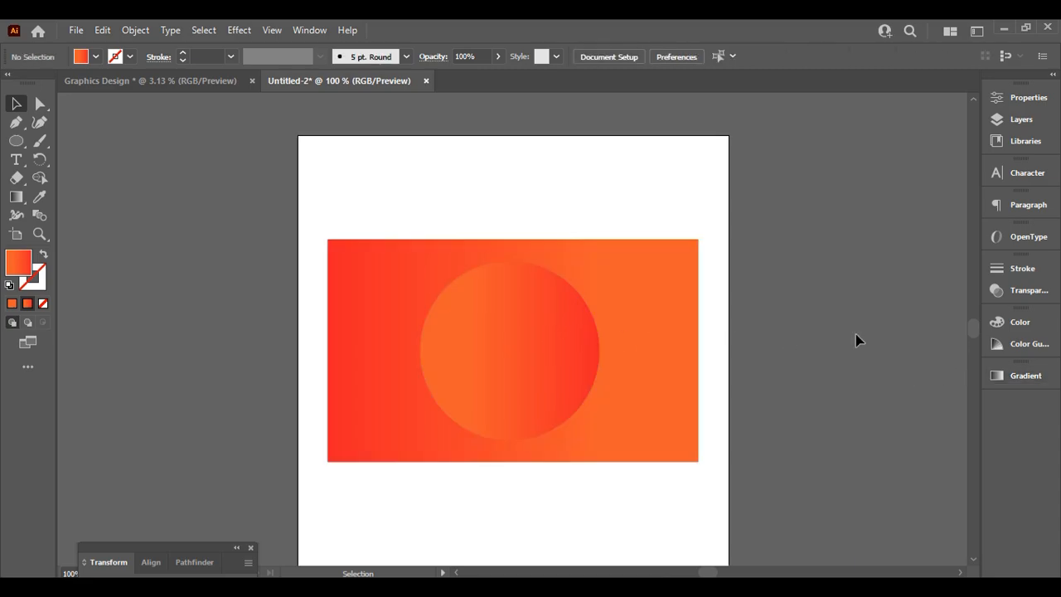
{"action": "scroll", "coordinate": [655, 354], "scroll_direction": "down", "scroll_amount": 2}
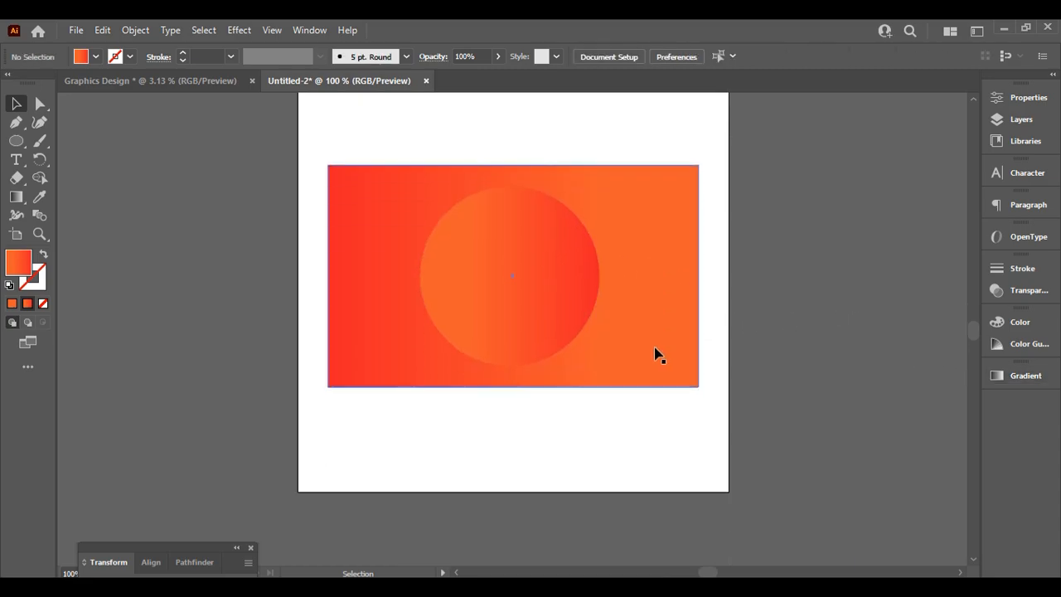
Zoom out and back in, check the rectangle and circle selections, and open the Stroke panel
{"action": "key", "text": "ctrl+minus"}
{"action": "key", "text": "ctrl+plus"}
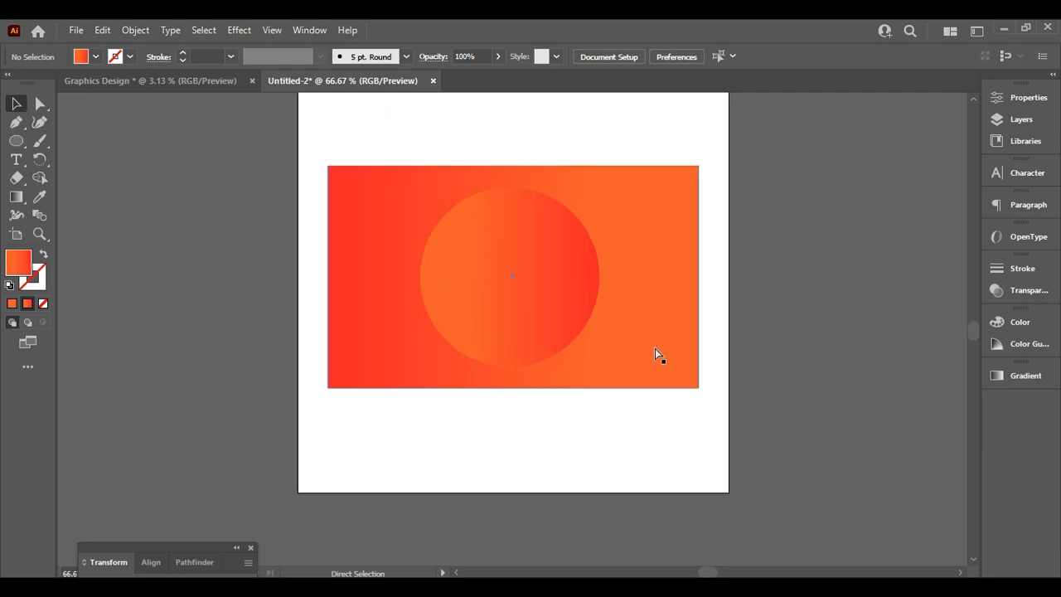
{"action": "scroll", "coordinate": [655, 355], "scroll_direction": "up", "scroll_amount": 2}
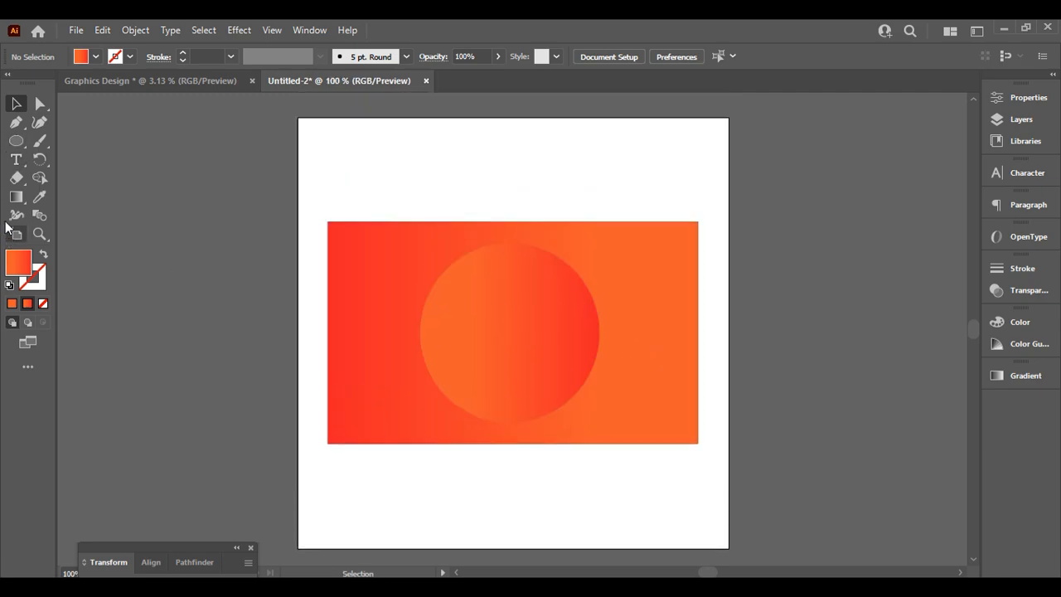
{"action": "left_click", "coordinate": [393, 265]}
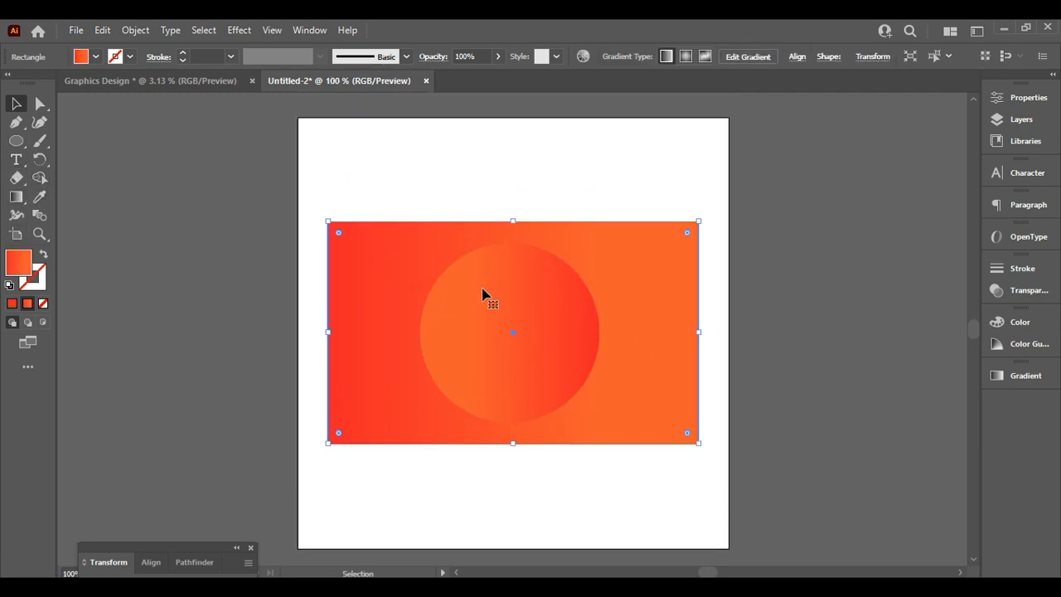
{"action": "left_click", "coordinate": [507, 299]}
{"action": "left_click", "coordinate": [302, 284]}
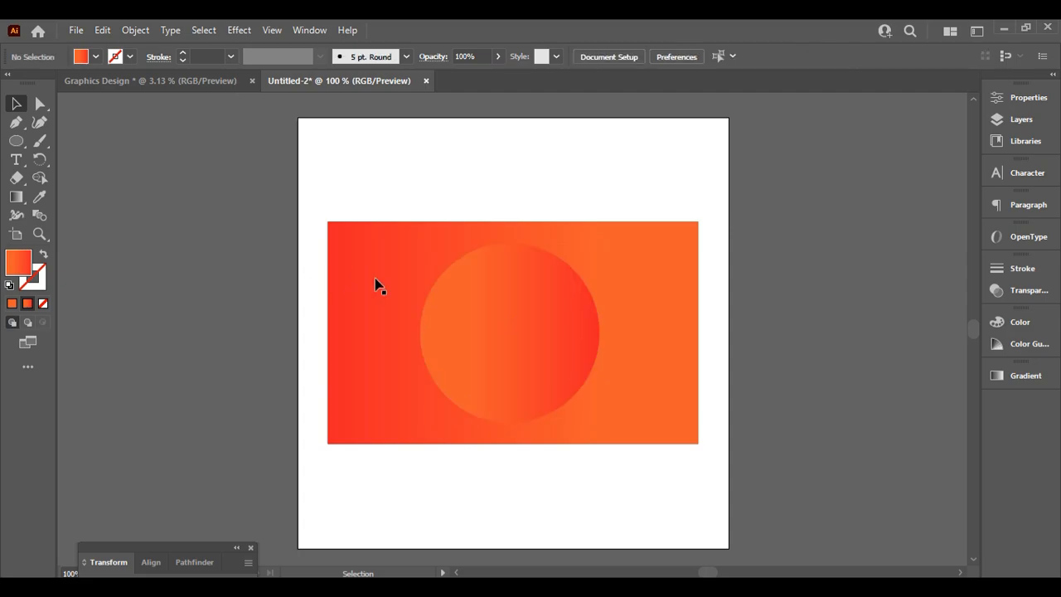
{"action": "left_click", "coordinate": [377, 282]}
{"action": "key", "text": "ctrl+F10"}
{"action": "left_click", "coordinate": [370, 208]}
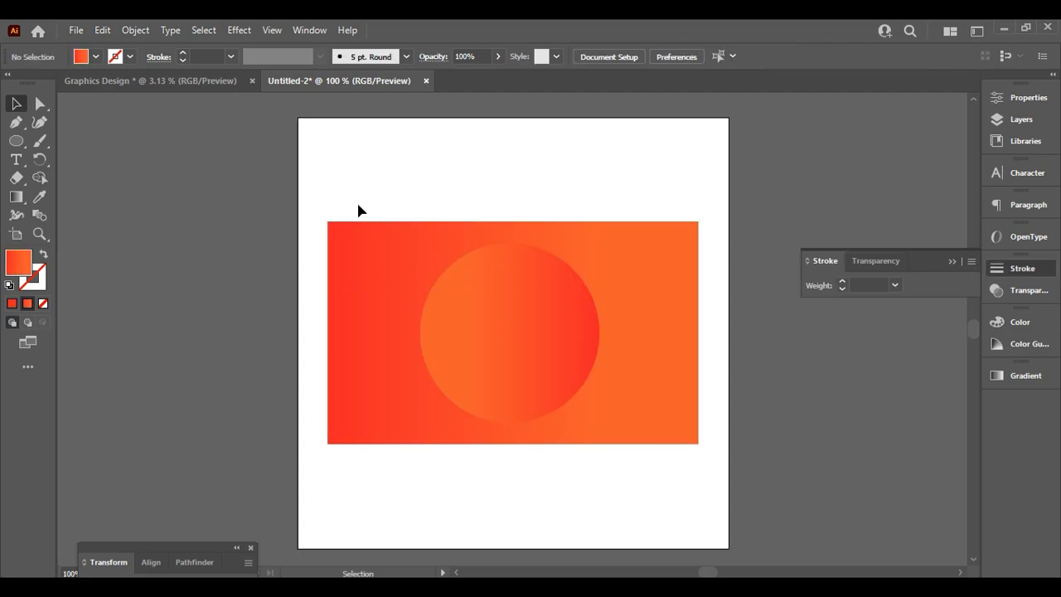
Fit the artboard to the rectangle at 343.44 × 205.92 px and exit artboard mode
{"action": "left_click_drag", "start_coordinate": [544, 356], "coordinate": [547, 360]}
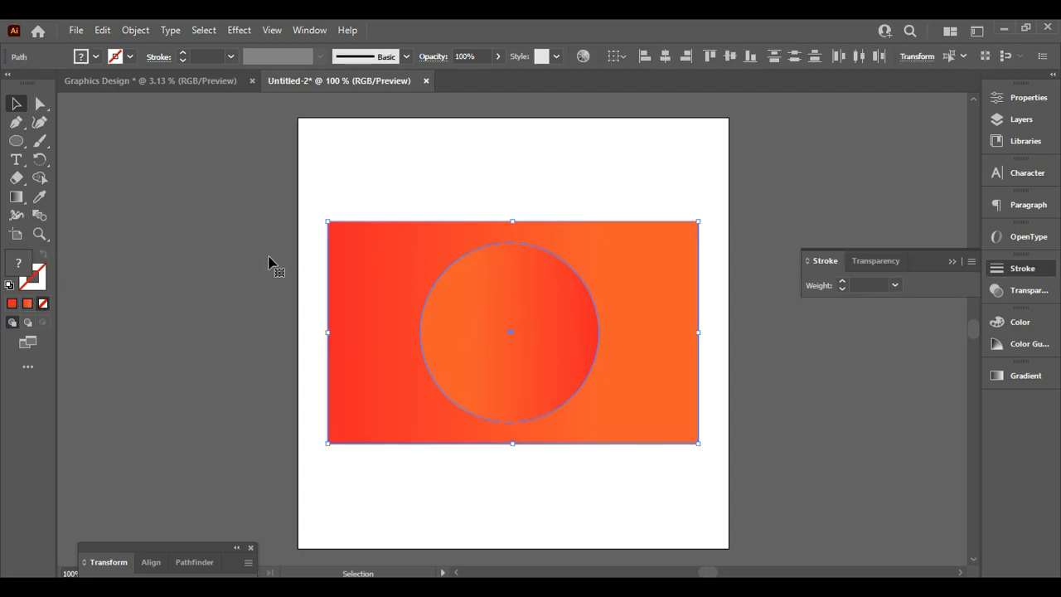
{"action": "left_click", "coordinate": [16, 235]}
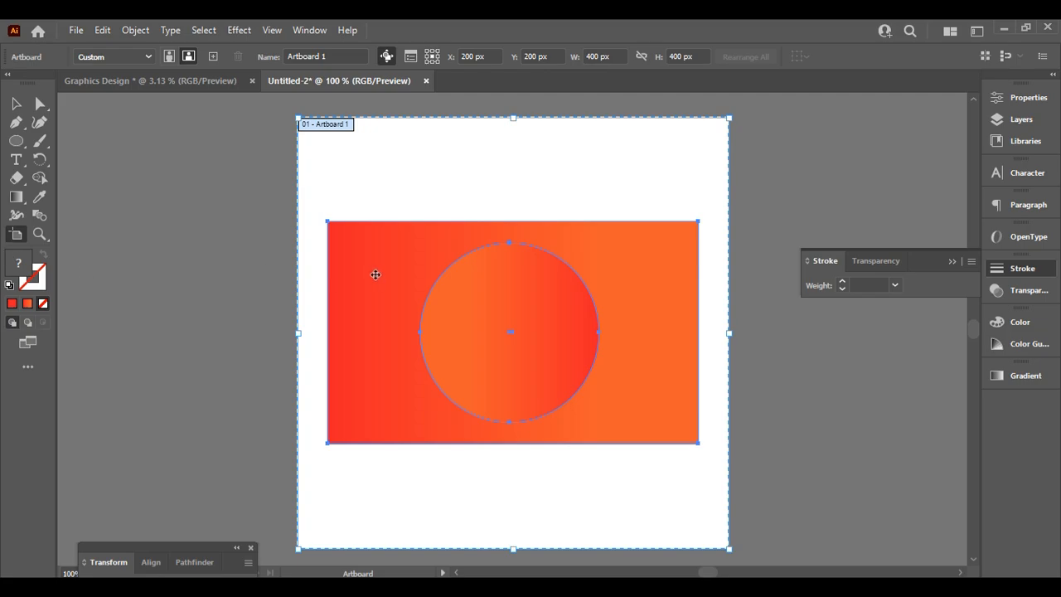
{"action": "left_click", "coordinate": [377, 275]}
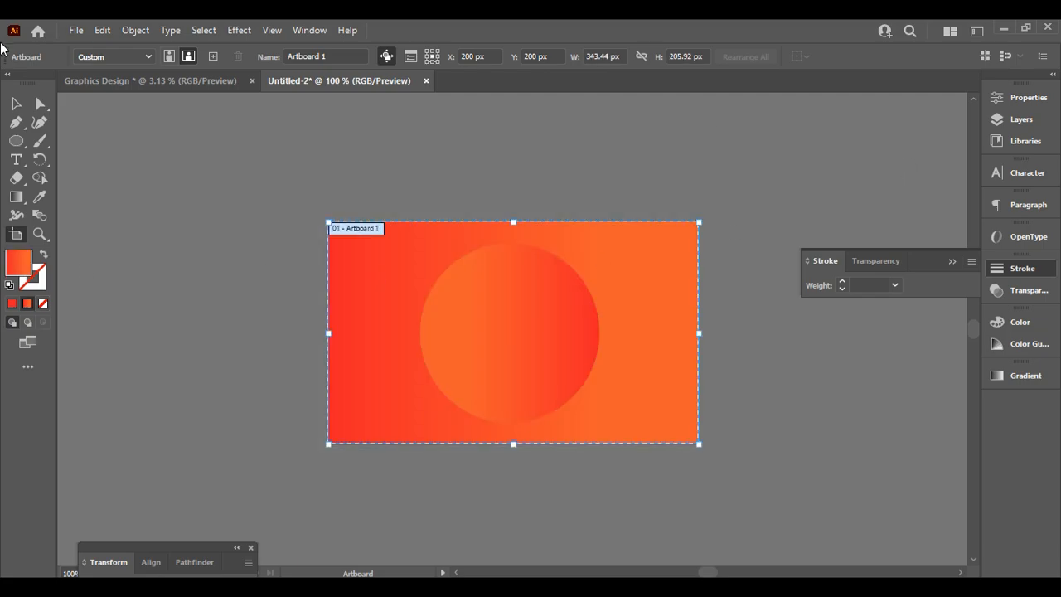
{"action": "left_click", "coordinate": [14, 98]}
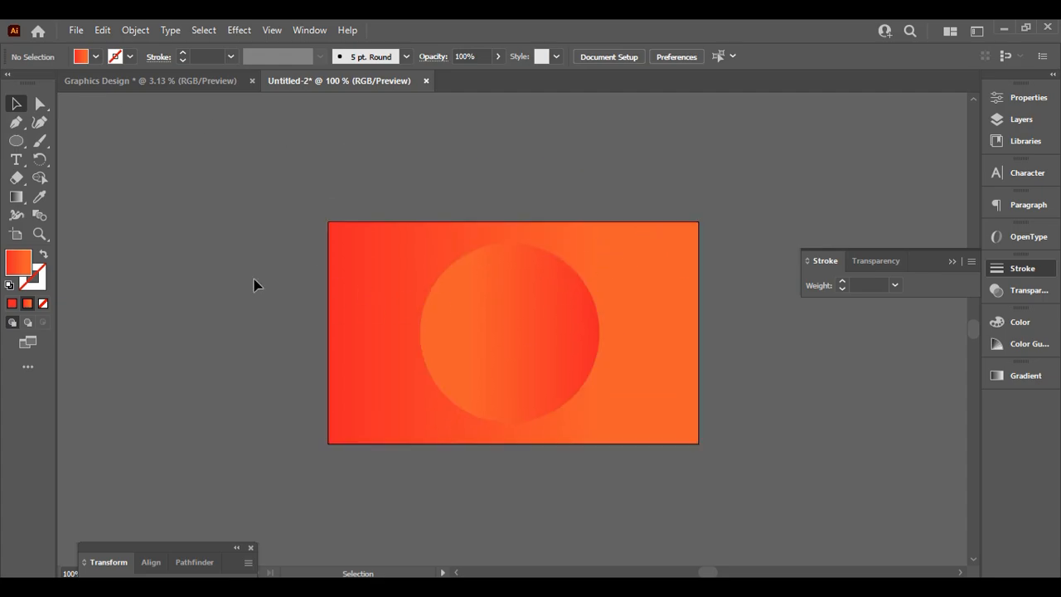
Duplicate the circle, shrink the copy and place it on the original's centre
{"action": "left_click", "coordinate": [464, 345]}
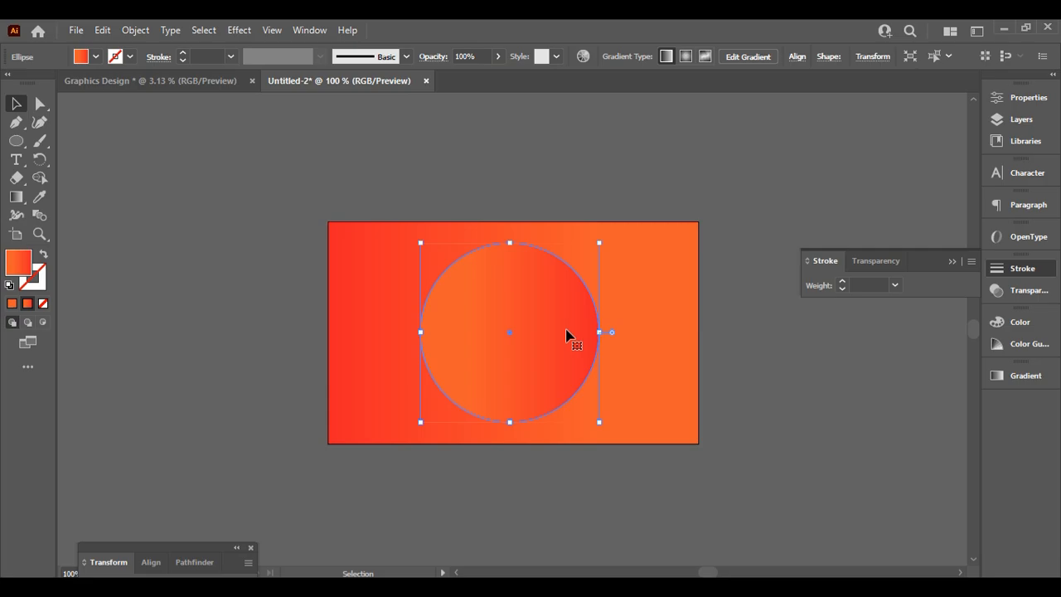
{"action": "key", "text": "a"}
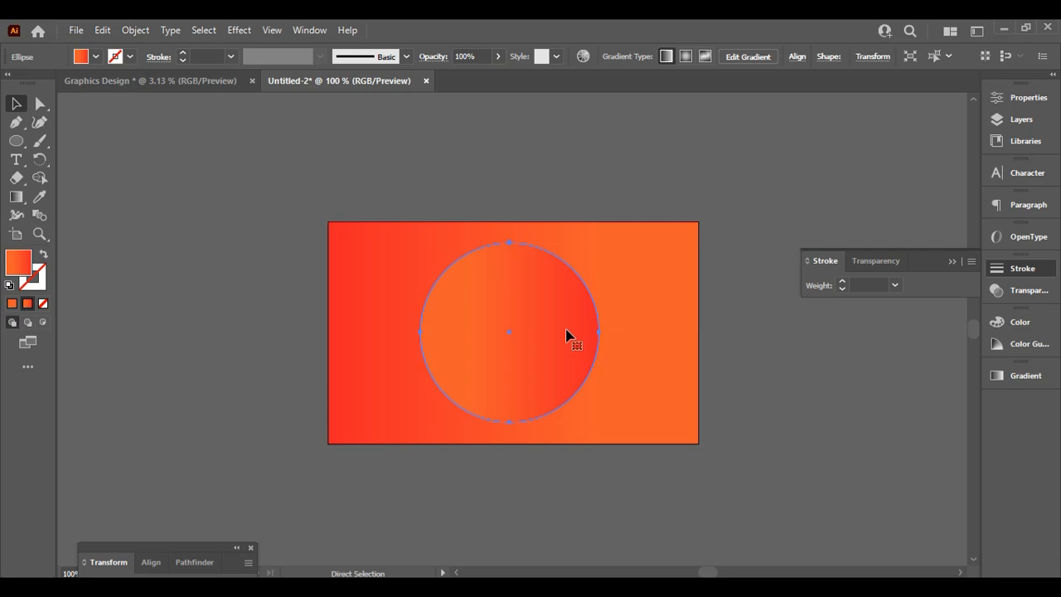
{"action": "key", "text": "v"}
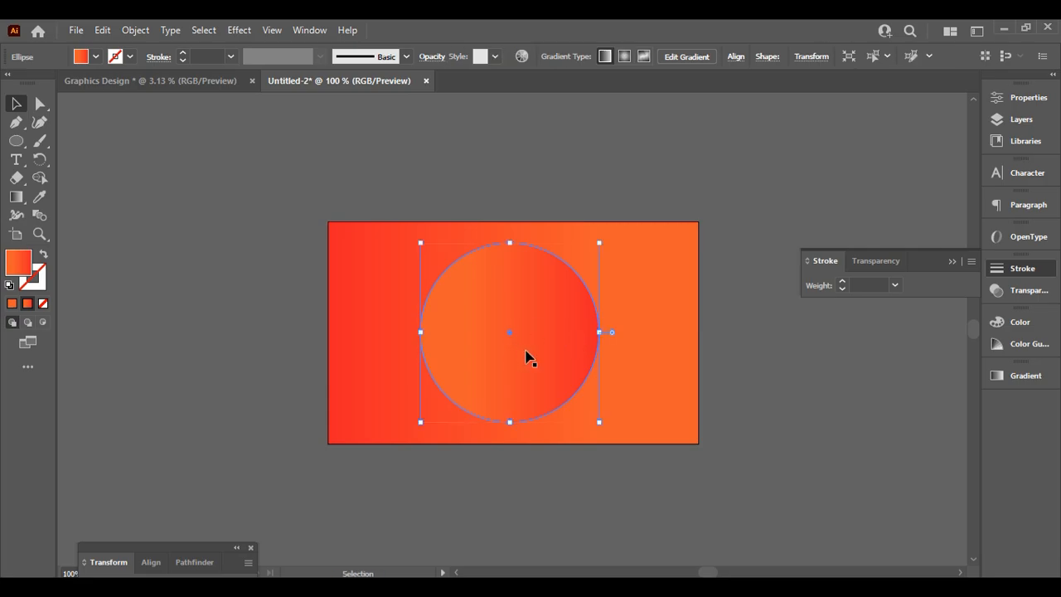
{"action": "left_click_drag", "start_coordinate": [519, 353], "coordinate": [552, 362]}
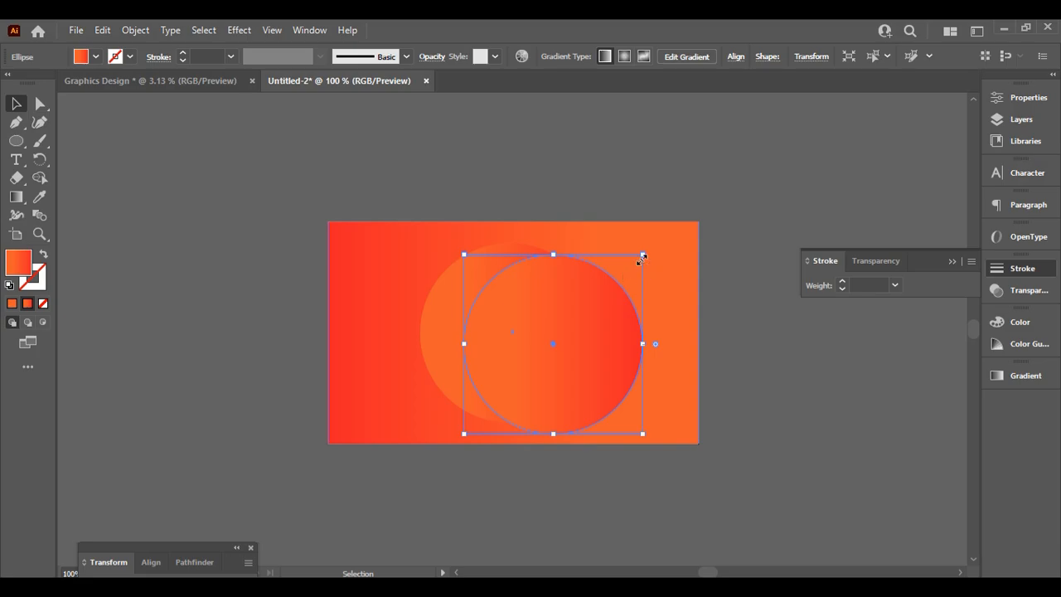
{"action": "left_click_drag", "start_coordinate": [642, 255], "coordinate": [617, 296]}
{"action": "left_click_drag", "start_coordinate": [534, 359], "coordinate": [521, 331]}
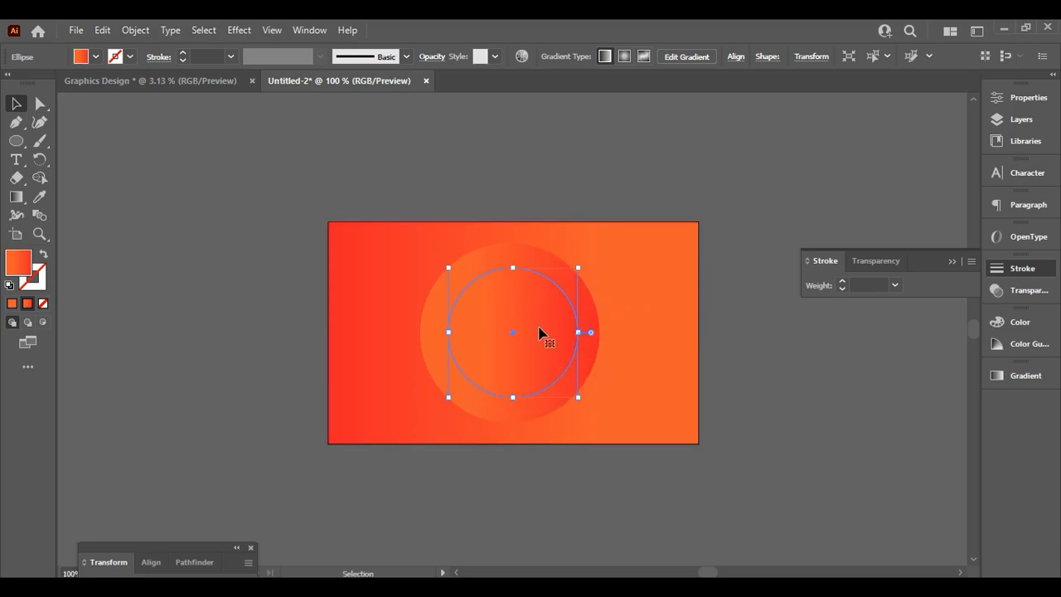
Reverse the smaller circle's gradient and nudge it slightly left
{"action": "left_click", "coordinate": [1035, 375]}
{"action": "left_click", "coordinate": [796, 451]}
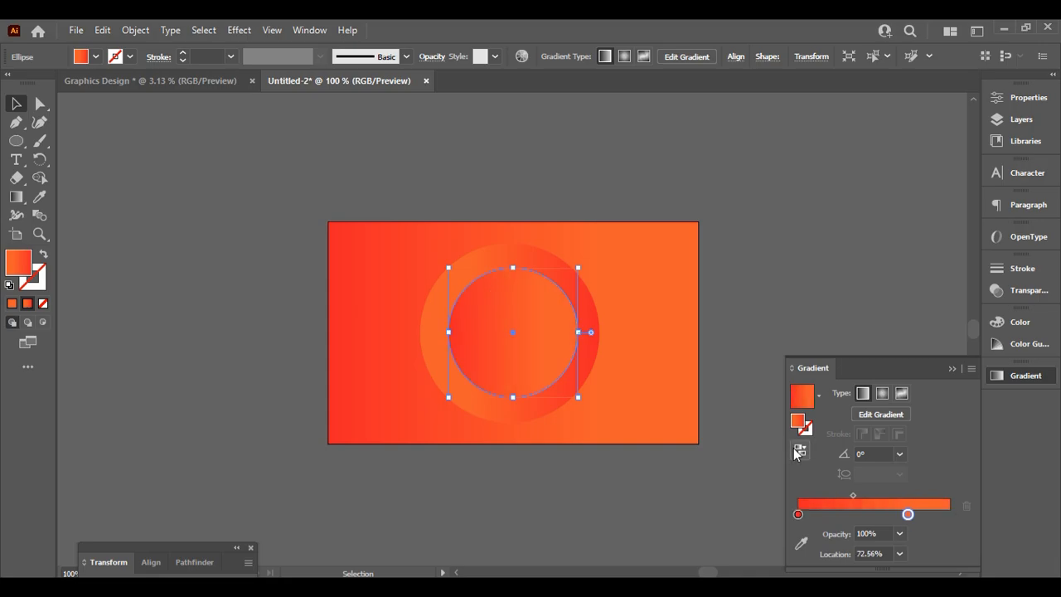
{"action": "left_click", "coordinate": [822, 312]}
{"action": "left_click_drag", "start_coordinate": [547, 337], "coordinate": [535, 337]}
{"action": "left_click", "coordinate": [781, 282]}
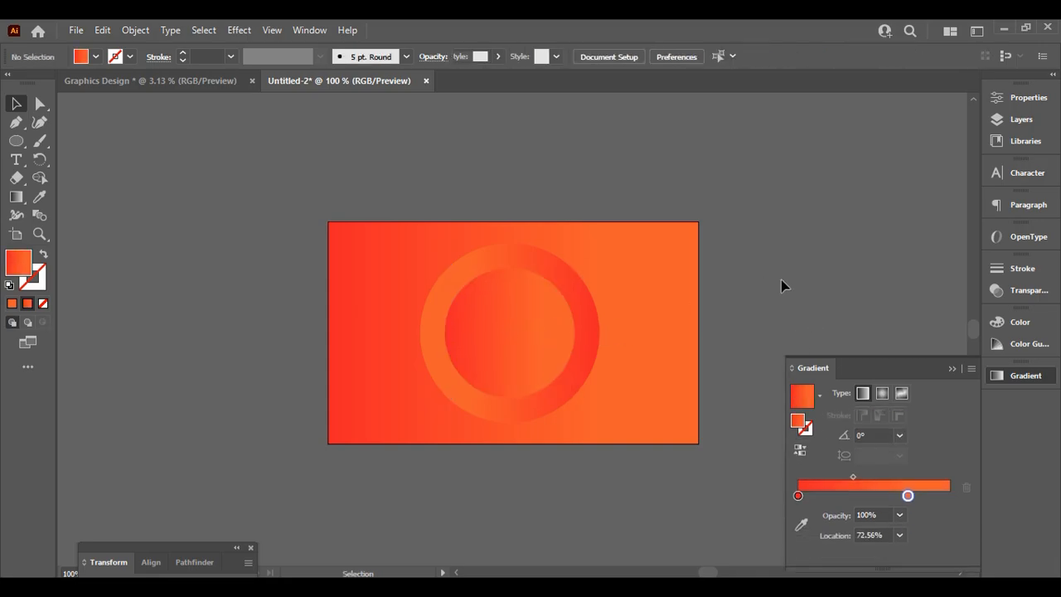
{"action": "scroll", "coordinate": [782, 283], "scroll_direction": "down", "scroll_amount": 3}
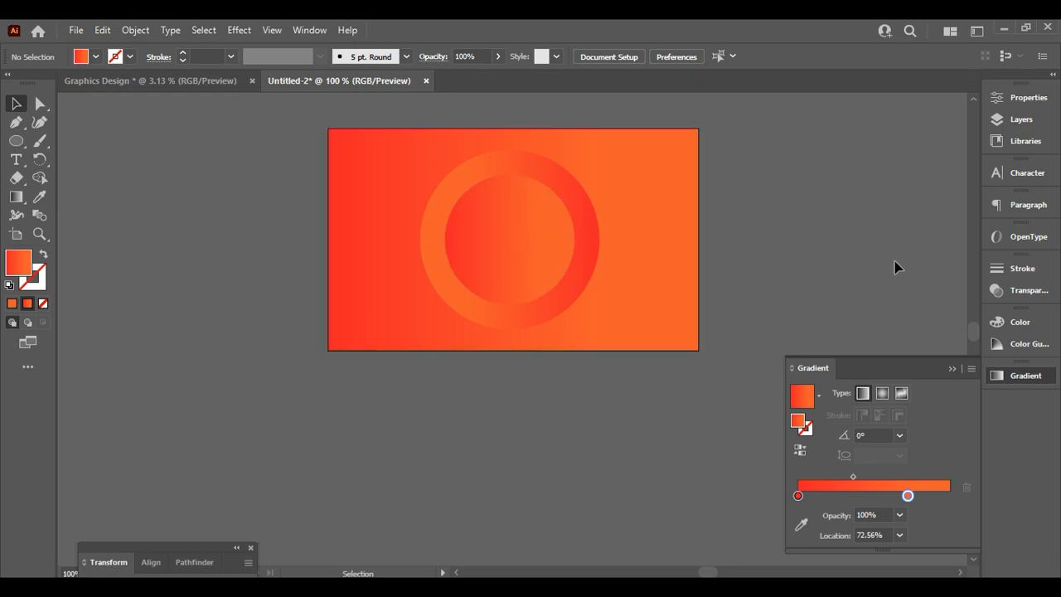
{"action": "scroll", "coordinate": [746, 312], "scroll_direction": "up", "scroll_amount": 1}
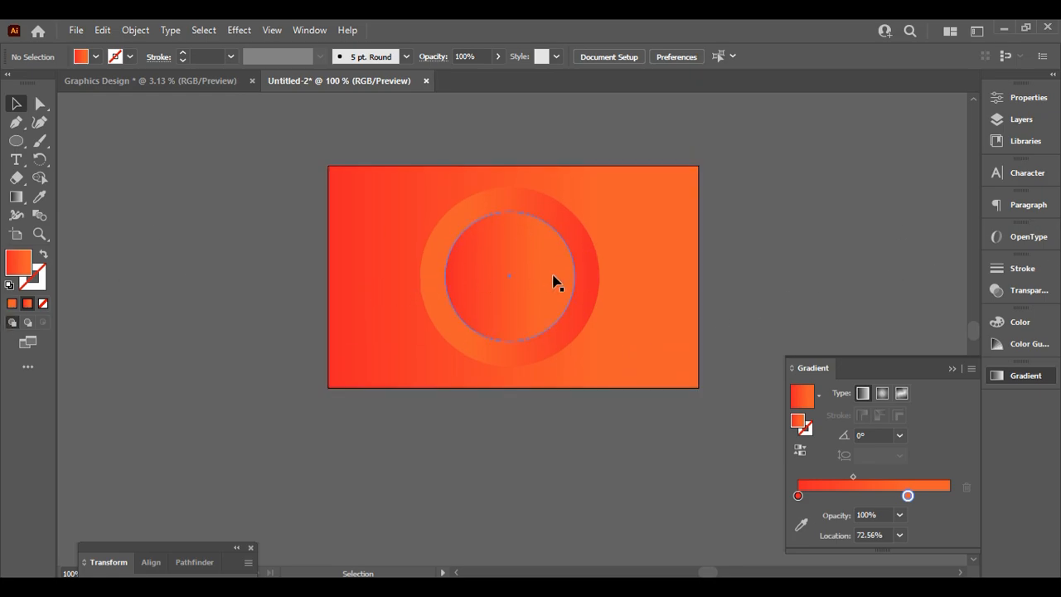
{"action": "scroll", "coordinate": [547, 290], "scroll_direction": "up", "scroll_amount": 1}
Shrink the inner circle to about 118.67 px and recentre it inside the larger circle
{"action": "left_click", "coordinate": [518, 303]}
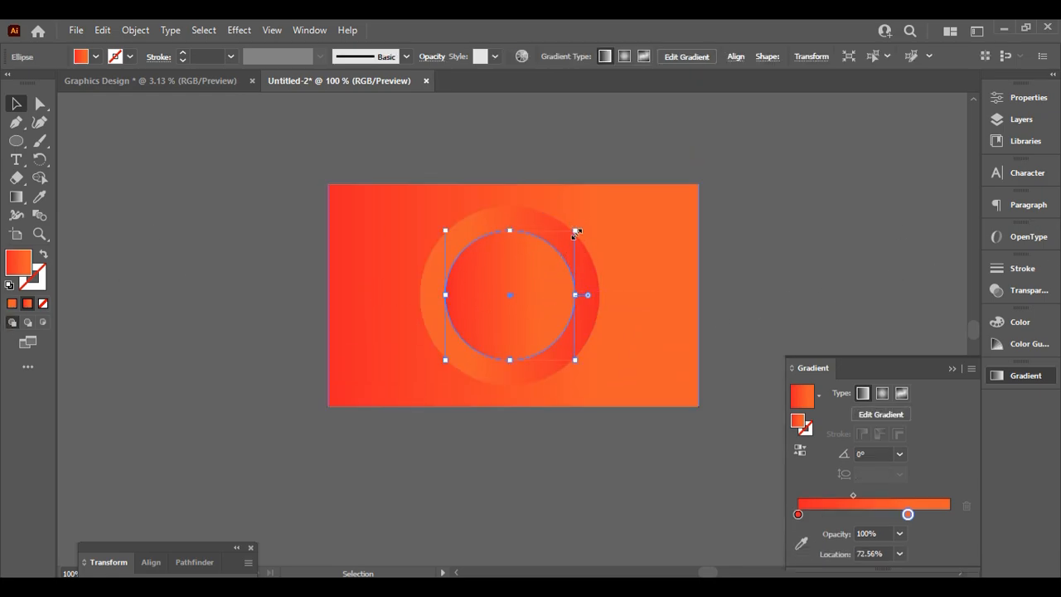
{"action": "left_click_drag", "start_coordinate": [576, 233], "coordinate": [570, 236]}
{"action": "left_click", "coordinate": [708, 220]}
{"action": "left_click_drag", "start_coordinate": [499, 314], "coordinate": [505, 310]}
{"action": "left_click", "coordinate": [768, 360]}
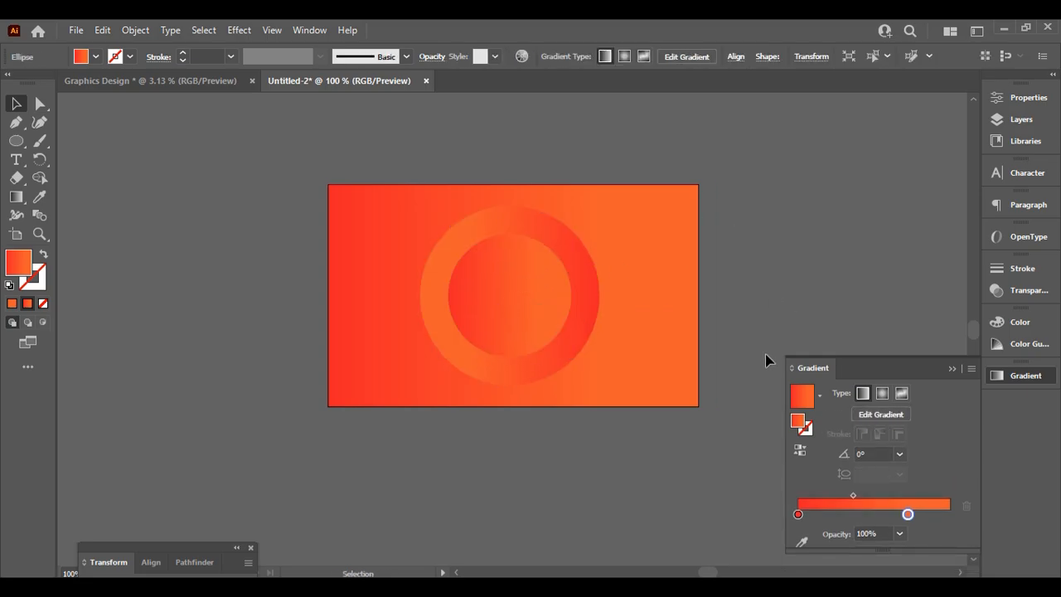
{"action": "scroll", "coordinate": [807, 335], "scroll_direction": "down", "scroll_amount": 1}
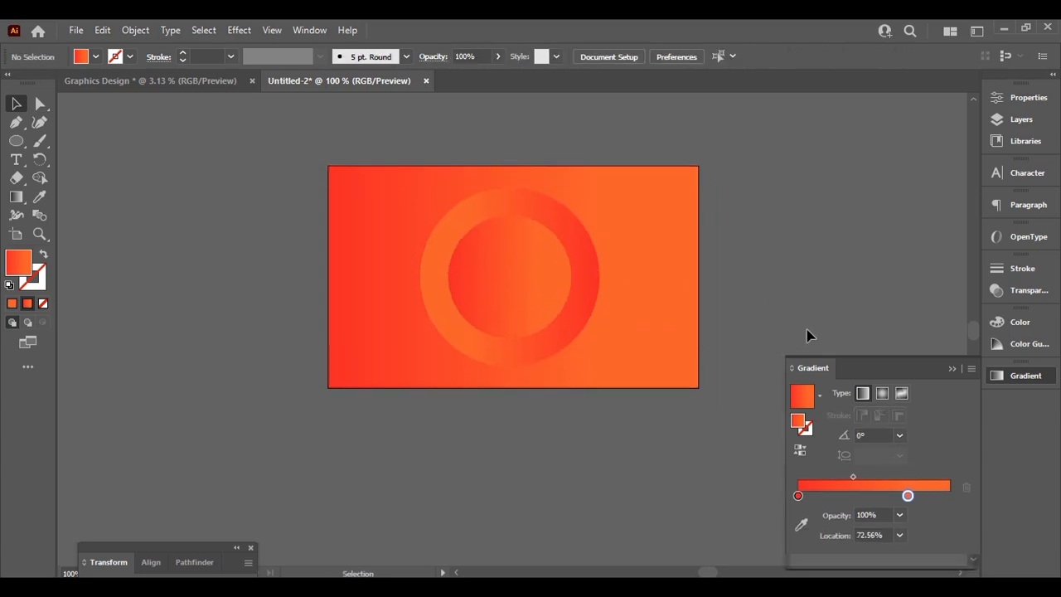
Type a person's name inside the inner circle, enlarge it to about 15.86 pt and centre it
{"action": "left_click", "coordinate": [16, 160]}
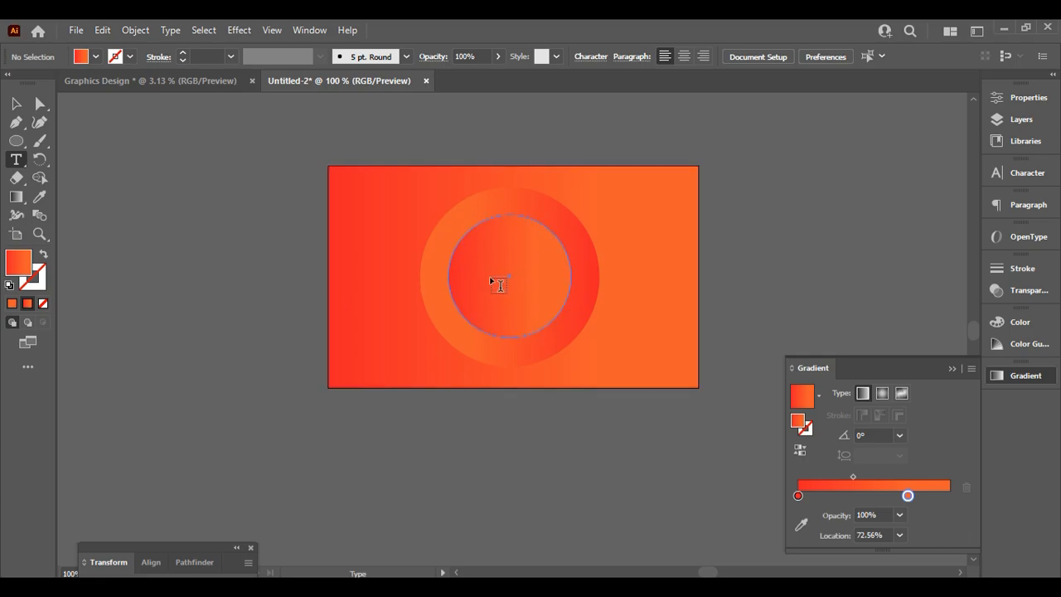
{"action": "left_click", "coordinate": [499, 285]}
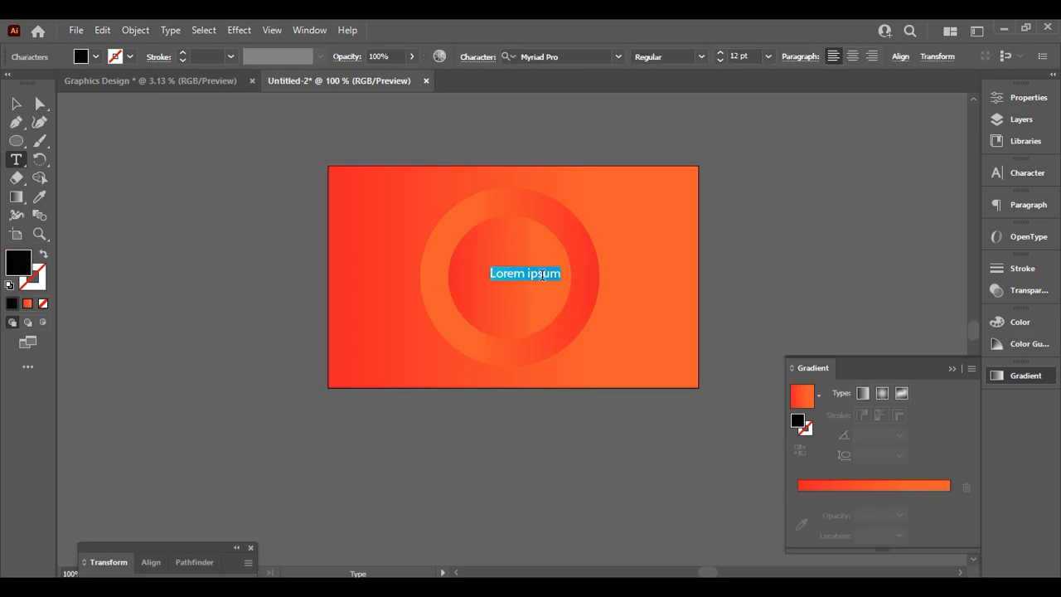
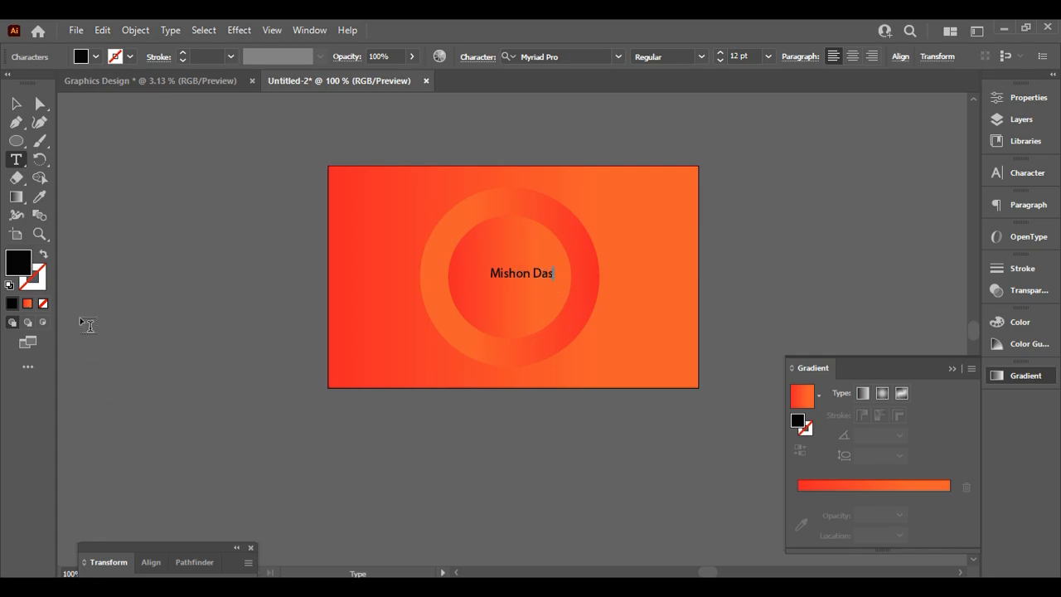
{"action": "left_click", "coordinate": [16, 104]}
{"action": "mouse_move", "coordinate": [545, 278]}
{"action": "left_mouse_down"}
{"action": "mouse_move", "coordinate": [564, 279]}
{"action": "mouse_move", "coordinate": [531, 280]}
{"action": "left_mouse_up"}
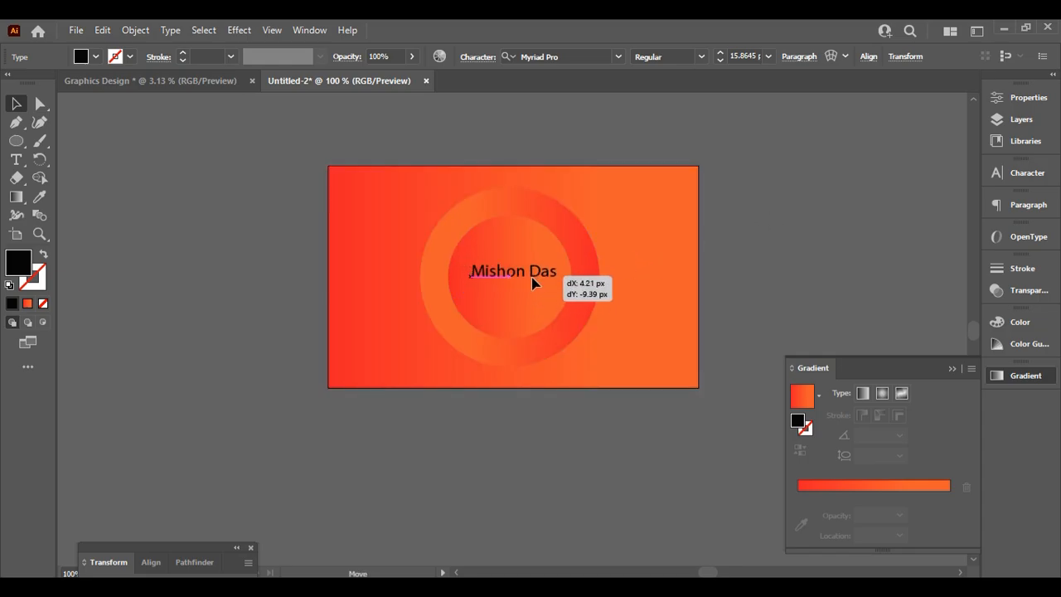
{"action": "left_click", "coordinate": [827, 260]}
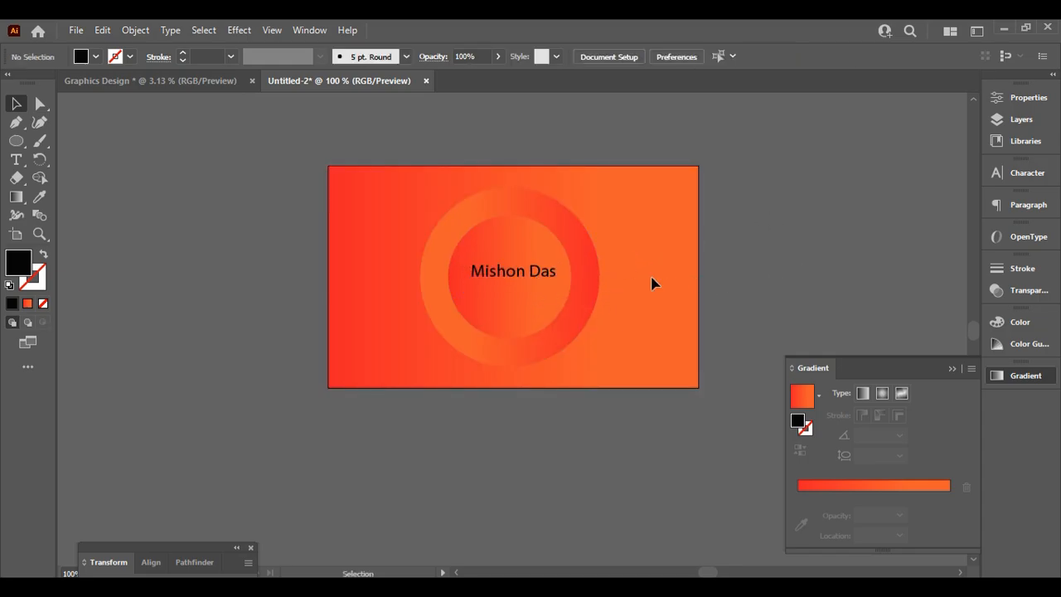
Collapse the Gradient panel, then select the name text and shift it slightly down and left
{"action": "left_click", "coordinate": [952, 368]}
{"action": "left_click", "coordinate": [531, 275]}
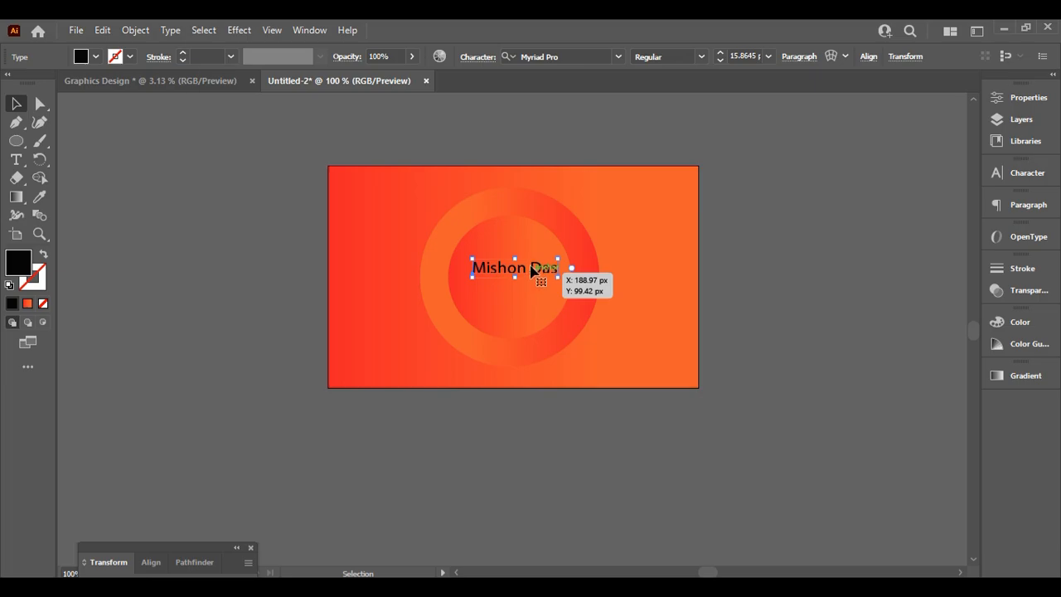
{"action": "left_click_drag", "start_coordinate": [534, 271], "coordinate": [527, 280]}
{"action": "left_click_drag", "start_coordinate": [528, 281], "coordinate": [529, 282]}
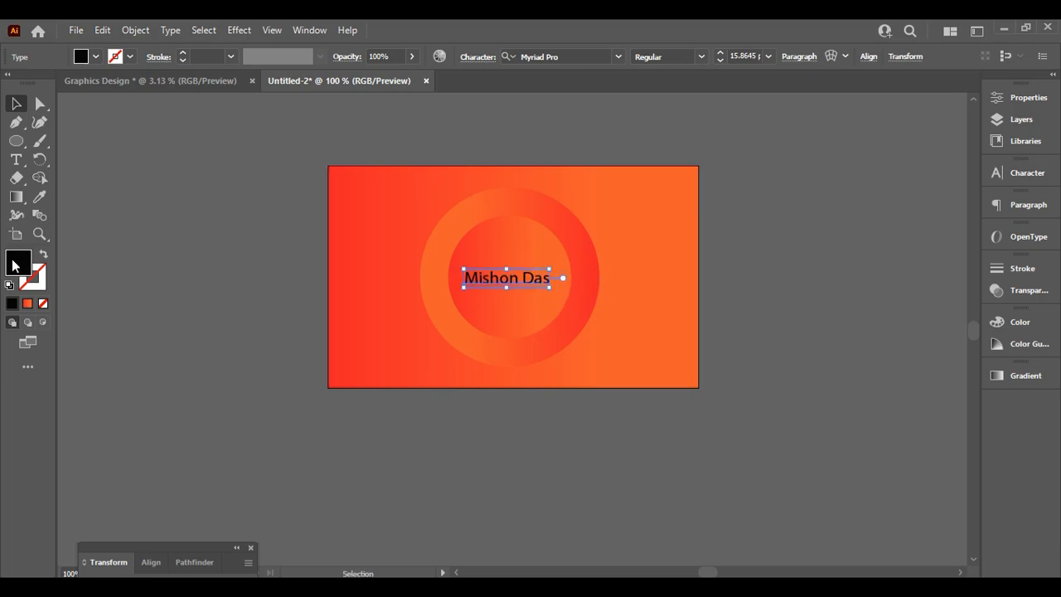
Recolour the name text near-white (#F7F5F6) and nudge it slightly right
{"action": "double_click", "coordinate": [14, 266]}
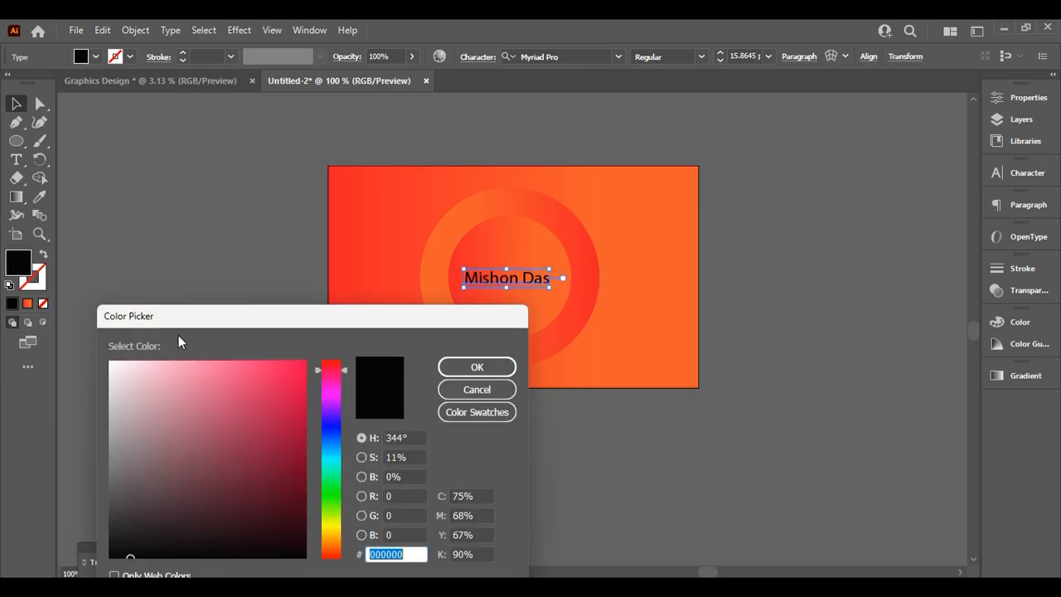
{"action": "left_click", "coordinate": [146, 371]}
{"action": "left_click_drag", "start_coordinate": [146, 371], "coordinate": [111, 367]}
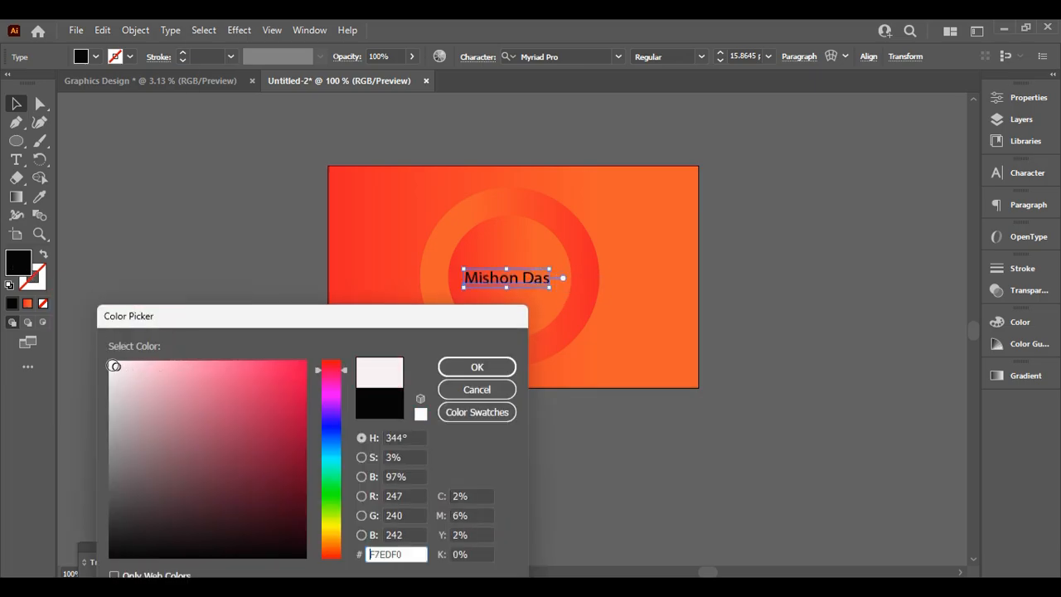
{"action": "left_click", "coordinate": [457, 370]}
{"action": "left_click", "coordinate": [848, 289]}
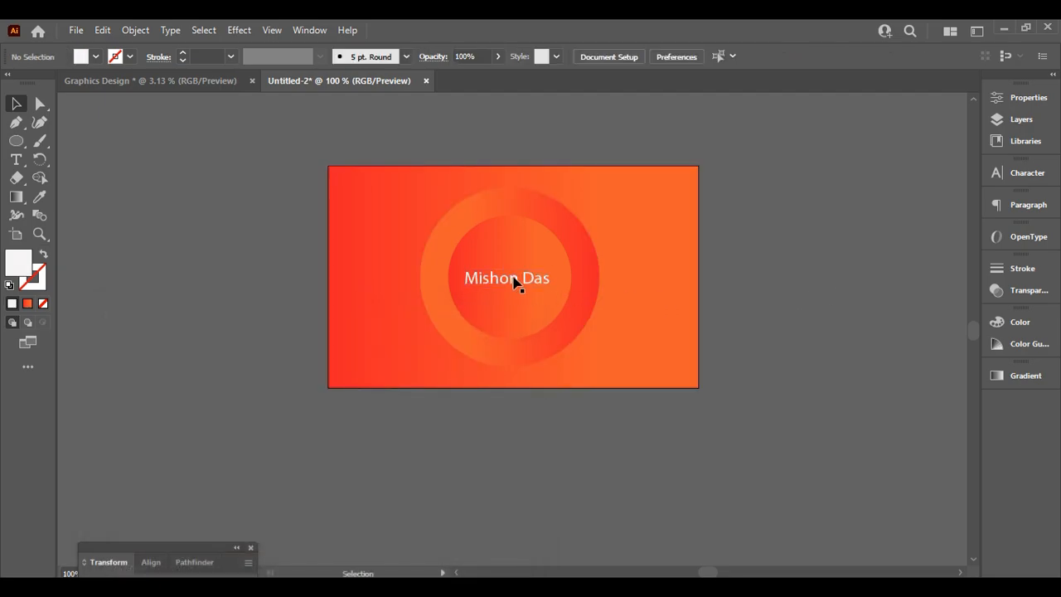
{"action": "left_click_drag", "start_coordinate": [514, 283], "coordinate": [541, 288]}
{"action": "left_click", "coordinate": [790, 227]}
Delete the name text, leaving only the two-circle gradient ring
{"action": "left_click", "coordinate": [804, 300]}
{"action": "key", "text": "Delete"}
{"action": "left_click", "coordinate": [538, 292]}
{"action": "left_click", "coordinate": [851, 273]}
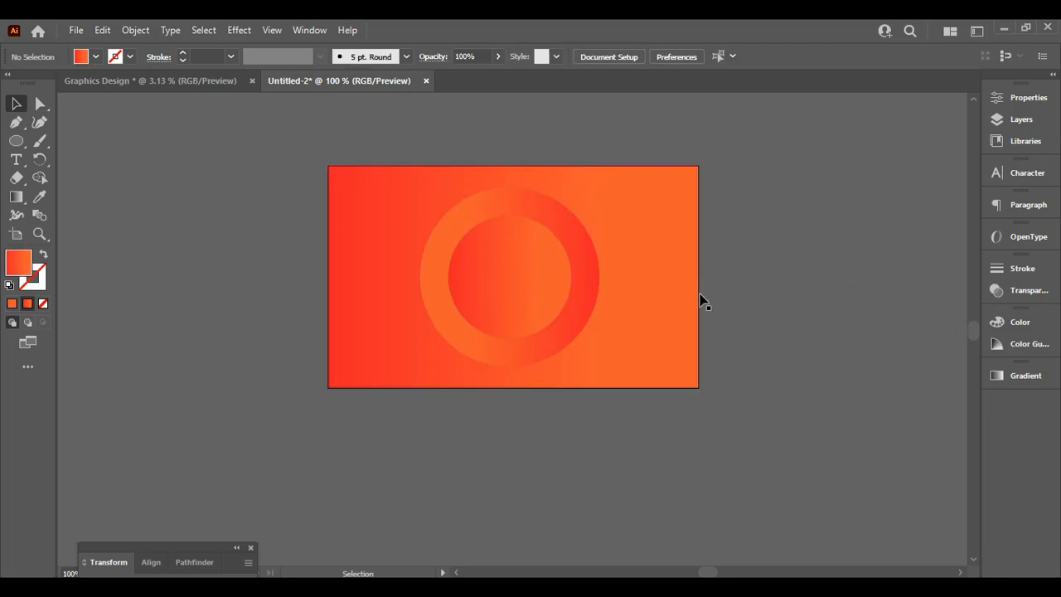
{"action": "scroll", "coordinate": [746, 315], "scroll_direction": "up", "scroll_amount": 2}
{"action": "scroll", "coordinate": [763, 332], "scroll_direction": "down", "scroll_amount": 2}
Apply the Orange, Yellow gradient preset to the background rectangle
{"action": "left_click", "coordinate": [386, 342]}
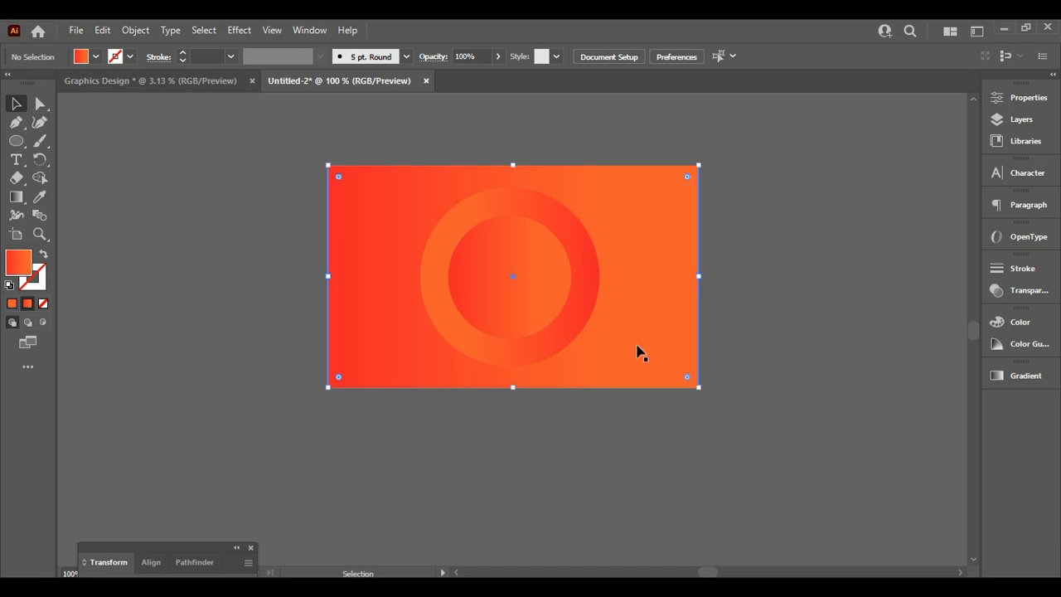
{"action": "left_click", "coordinate": [1010, 375]}
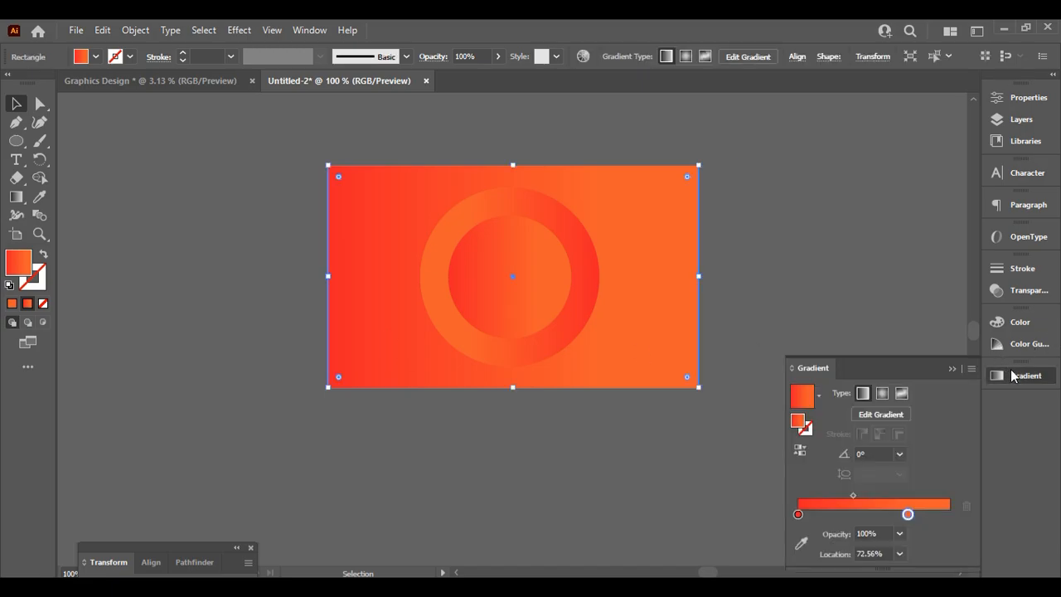
{"action": "left_click", "coordinate": [818, 397]}
{"action": "left_click", "coordinate": [779, 450]}
{"action": "left_click", "coordinate": [740, 288]}
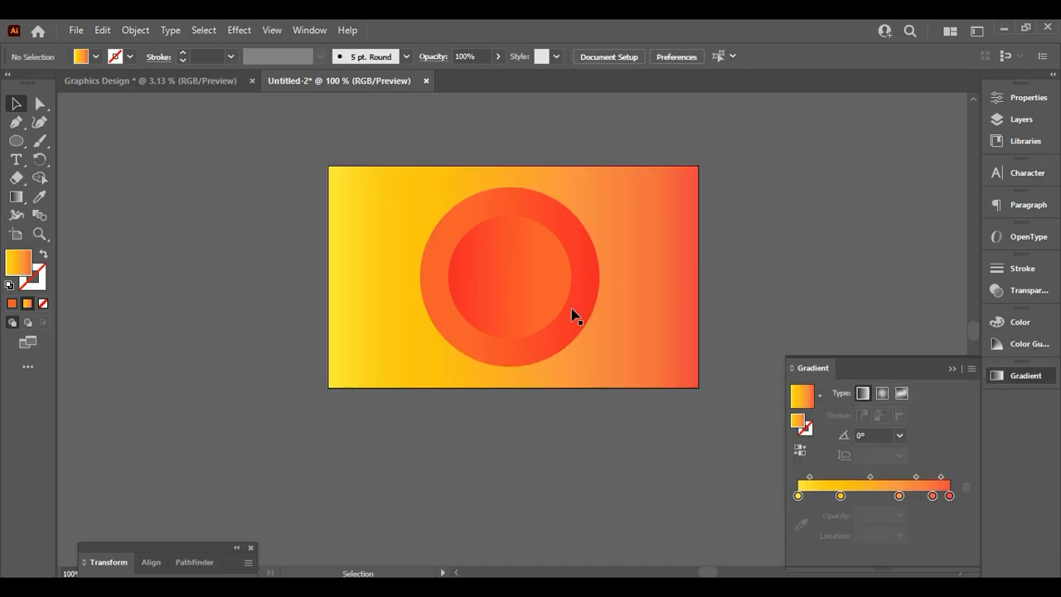
Give the inner circle the Orange, Yellow gradient and reverse its direction
{"action": "left_click", "coordinate": [530, 303]}
{"action": "left_click", "coordinate": [818, 397]}
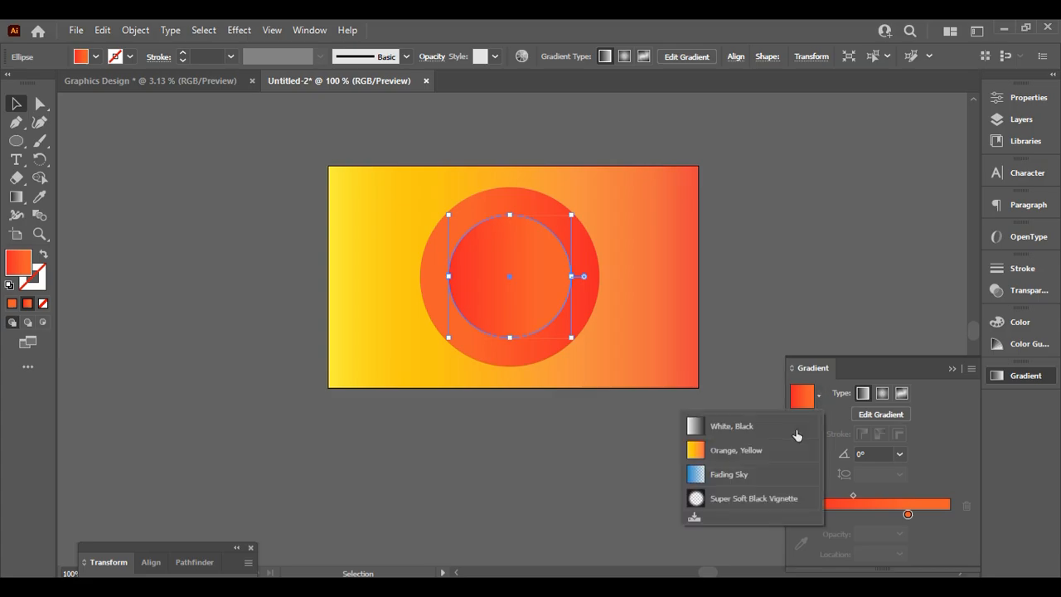
{"action": "left_click", "coordinate": [765, 453]}
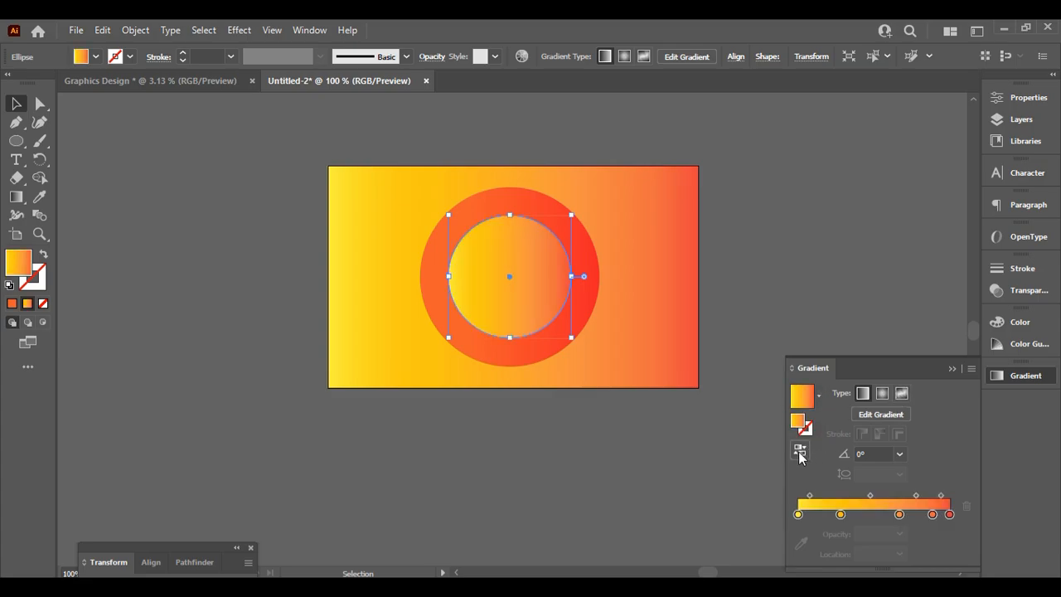
{"action": "left_click", "coordinate": [800, 449]}
{"action": "left_click", "coordinate": [718, 297]}
Give the outer ring the Orange, Yellow gradient and reverse it to run red to yellow
{"action": "left_click", "coordinate": [588, 249]}
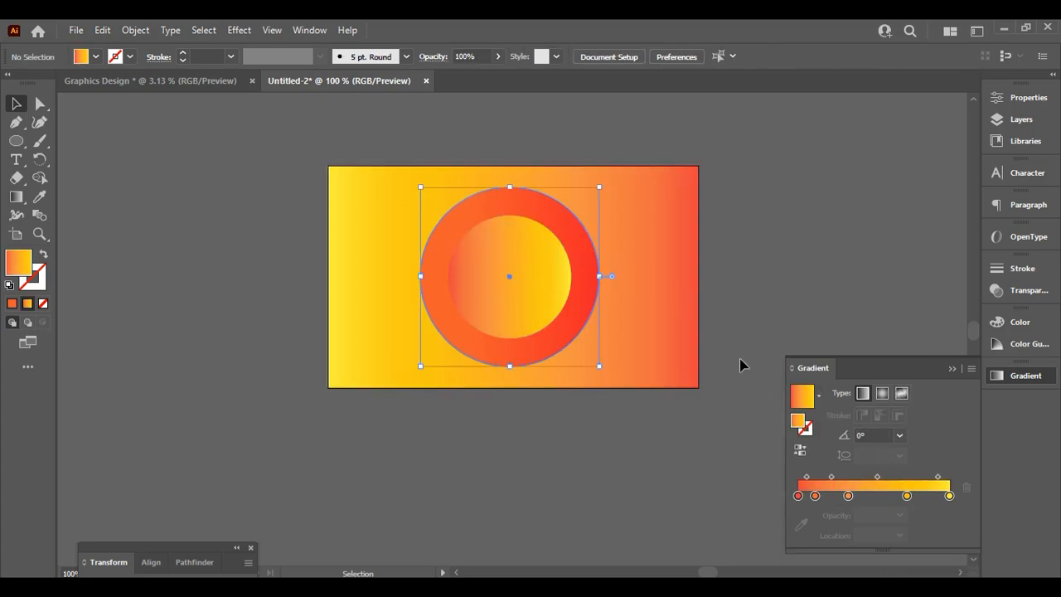
{"action": "left_click", "coordinate": [818, 397]}
{"action": "left_click", "coordinate": [753, 450]}
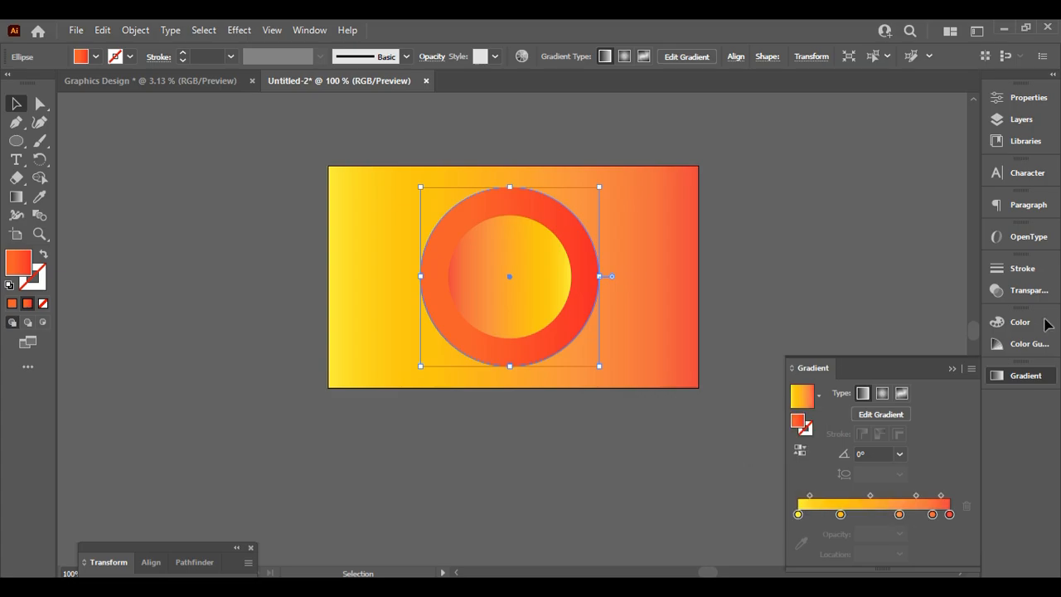
{"action": "left_click", "coordinate": [754, 263]}
{"action": "left_click", "coordinate": [531, 273]}
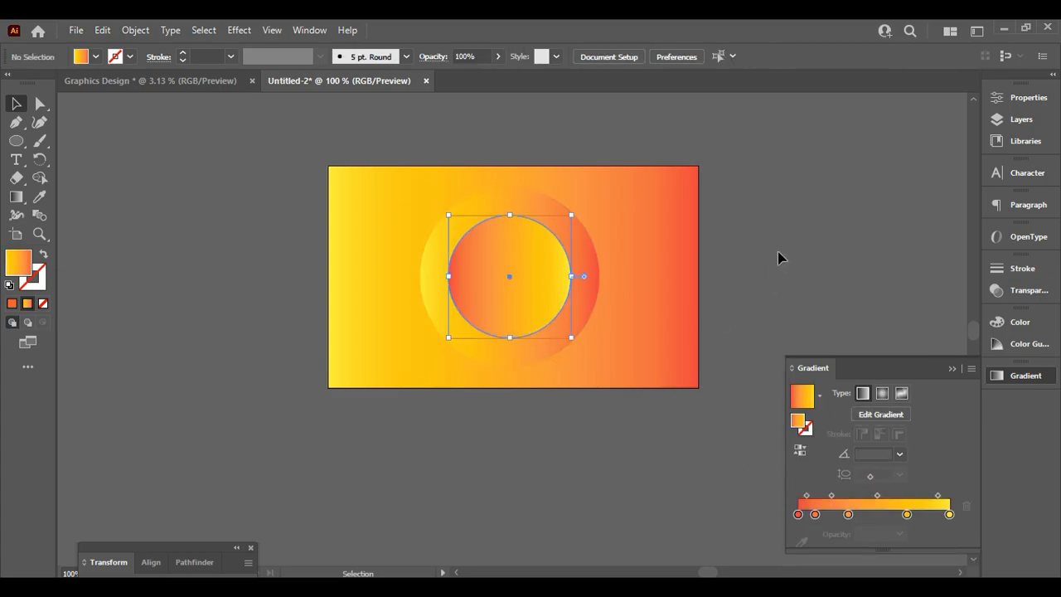
{"action": "left_click", "coordinate": [655, 265]}
{"action": "left_click", "coordinate": [580, 257]}
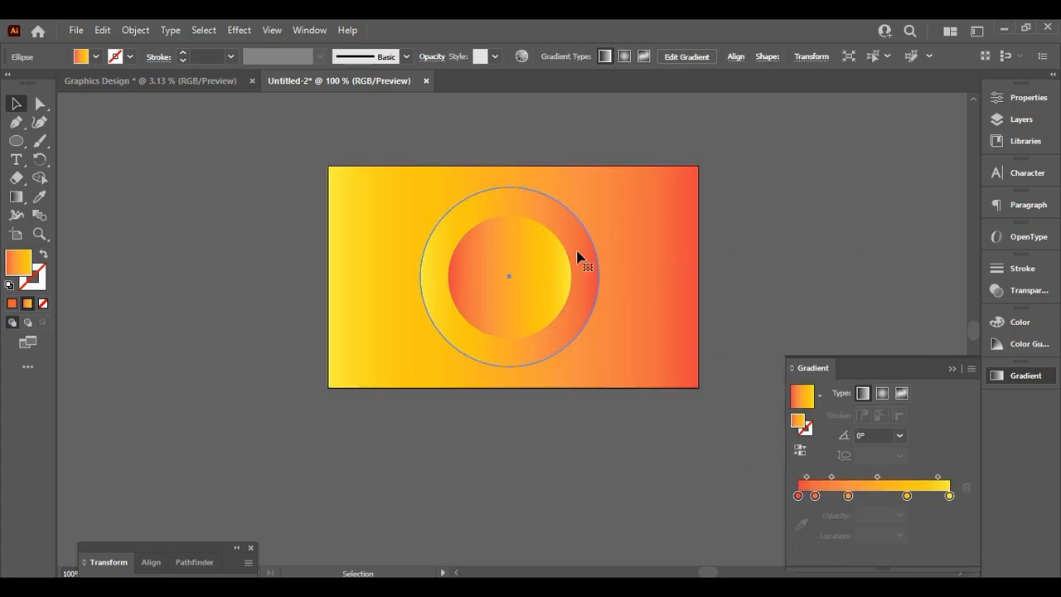
{"action": "left_click", "coordinate": [800, 449]}
{"action": "left_click", "coordinate": [828, 271]}
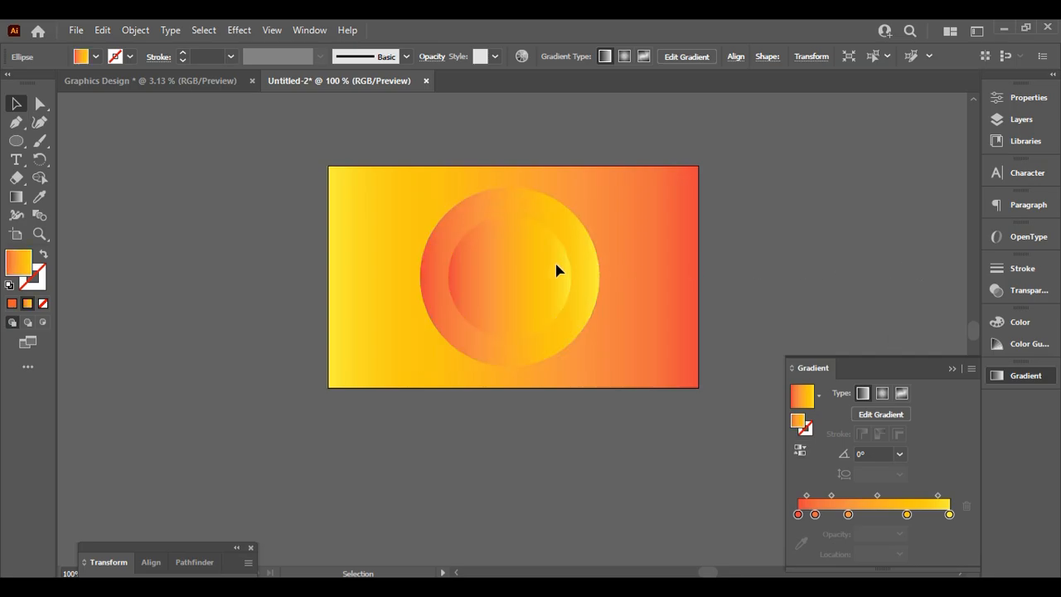
Reverse the inner circle's gradient to run yellow to red, then collapse the Gradient panel
{"action": "left_click", "coordinate": [558, 270]}
{"action": "left_click", "coordinate": [800, 449]}
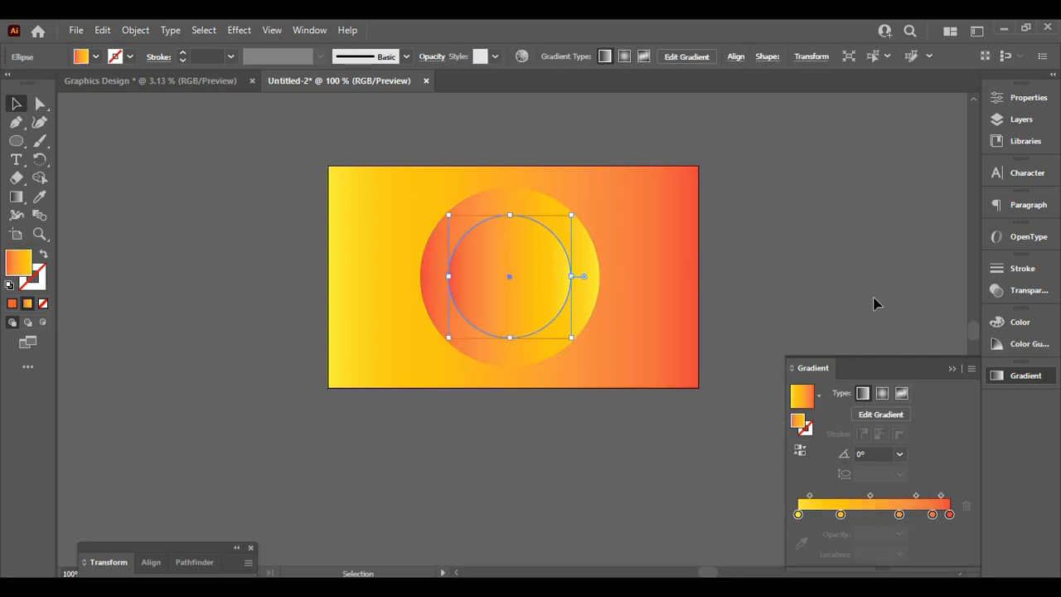
{"action": "left_click", "coordinate": [830, 284]}
{"action": "scroll", "coordinate": [834, 296], "scroll_direction": "down", "scroll_amount": 2}
{"action": "scroll", "coordinate": [746, 294], "scroll_direction": "up", "scroll_amount": 2}
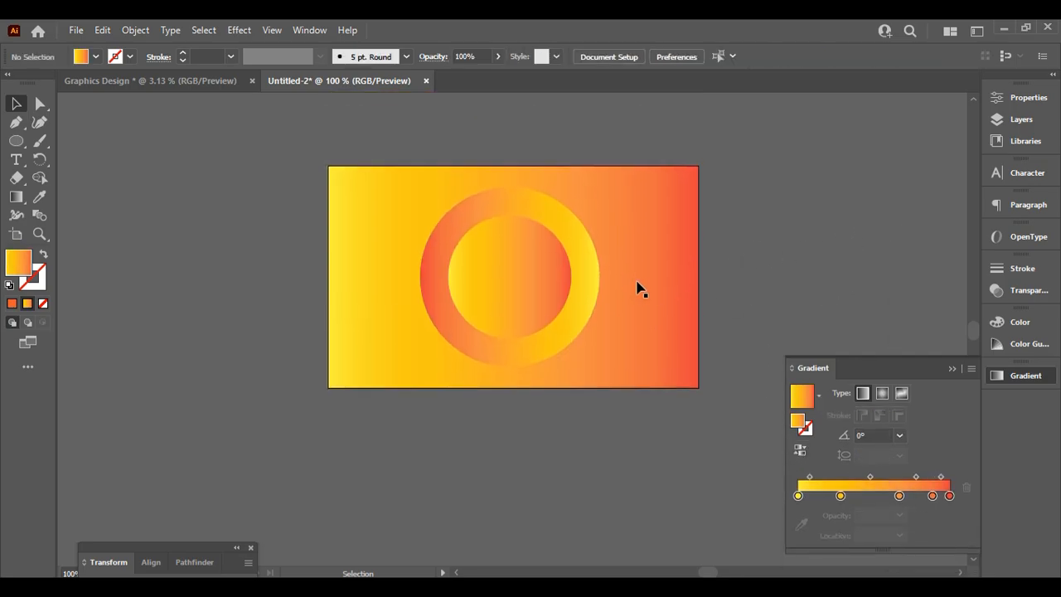
{"action": "scroll", "coordinate": [780, 315], "scroll_direction": "down", "scroll_amount": 1}
{"action": "left_click", "coordinate": [952, 368]}
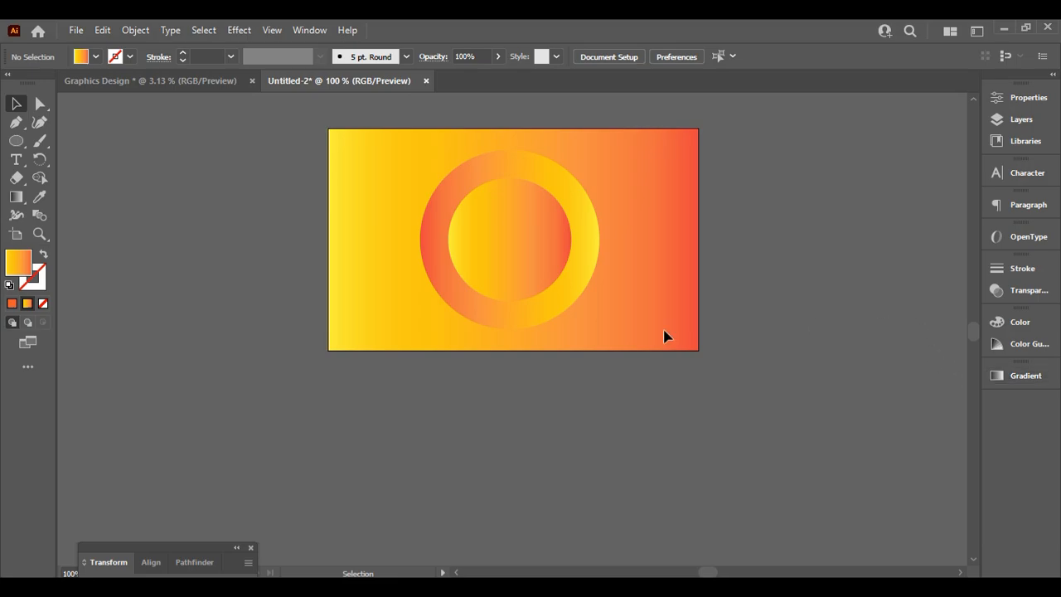
Zoom in with Ctrl+plus to inspect the ring, then zoom back out to actual size
{"action": "scroll", "coordinate": [491, 350], "scroll_direction": "up", "scroll_amount": 2}
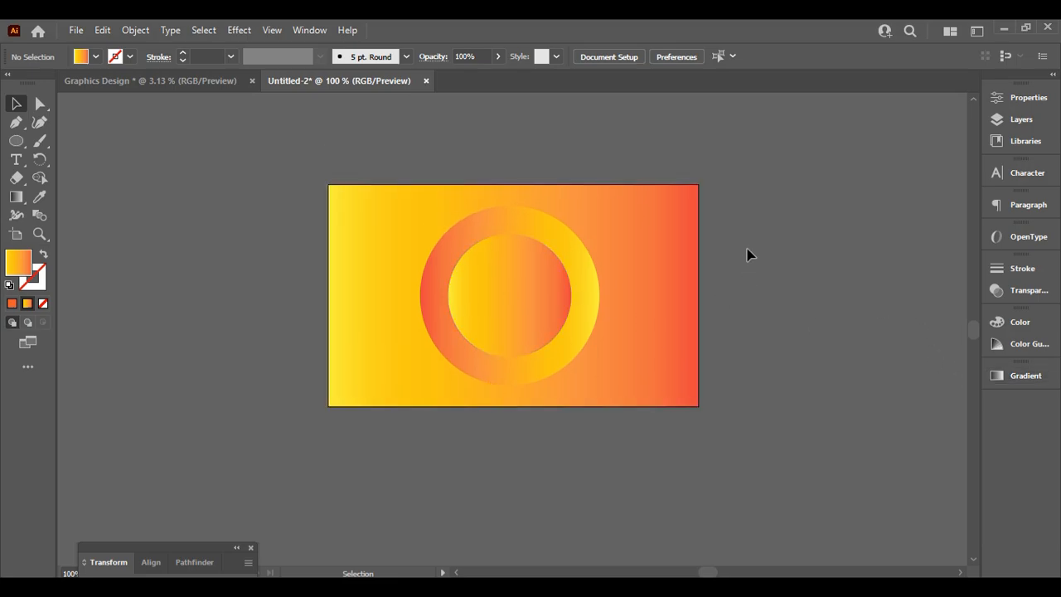
{"action": "key", "text": "ctrl"}
{"action": "key", "text": "ctrl+plus"}
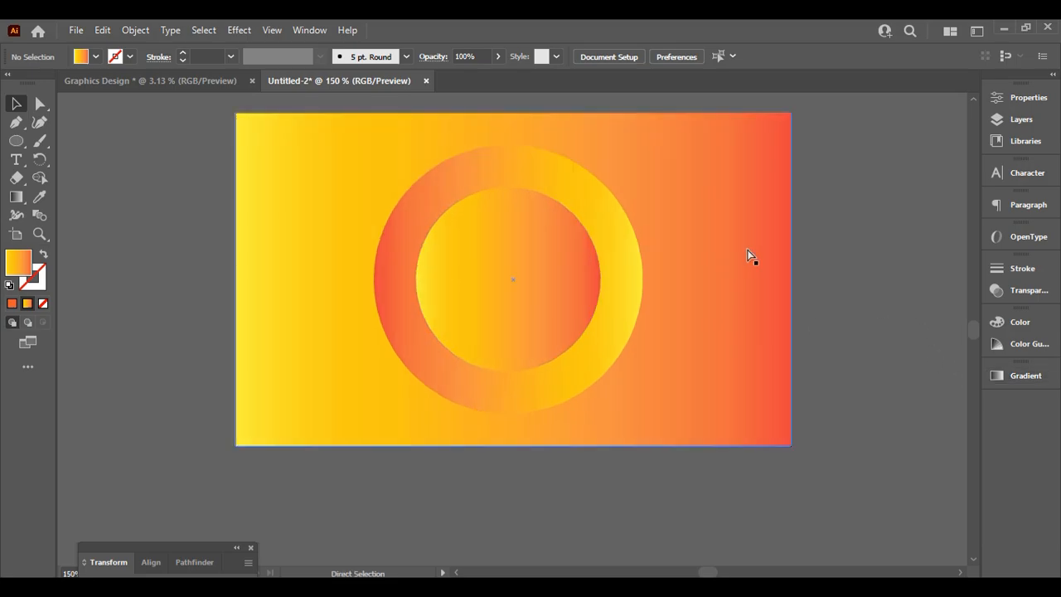
{"action": "scroll", "coordinate": [749, 253], "scroll_direction": "up", "scroll_amount": 2}
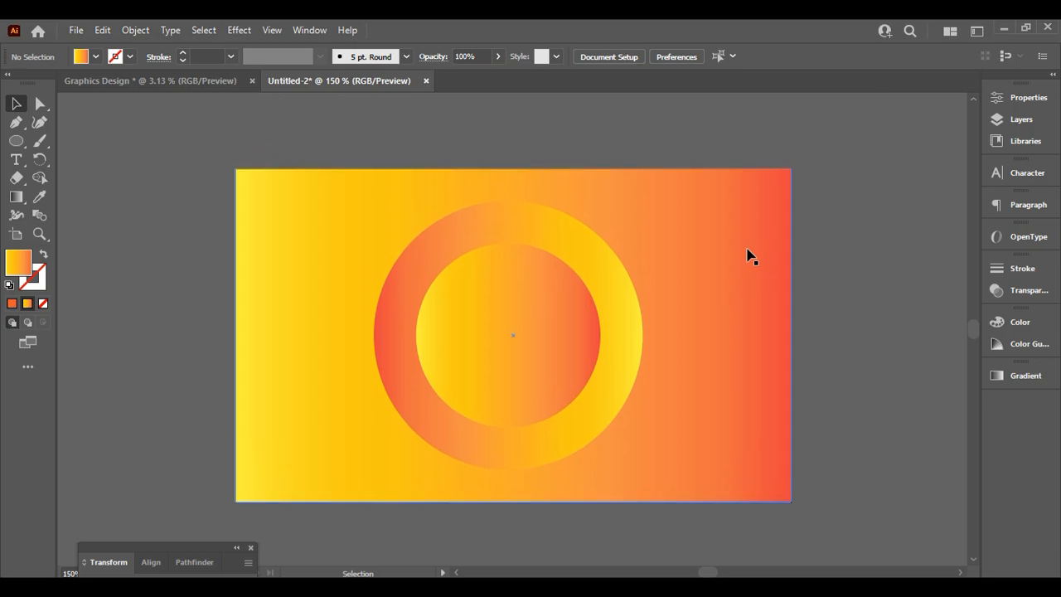
{"action": "key", "text": "ctrl"}
{"action": "key", "text": "ctrl+plus"}
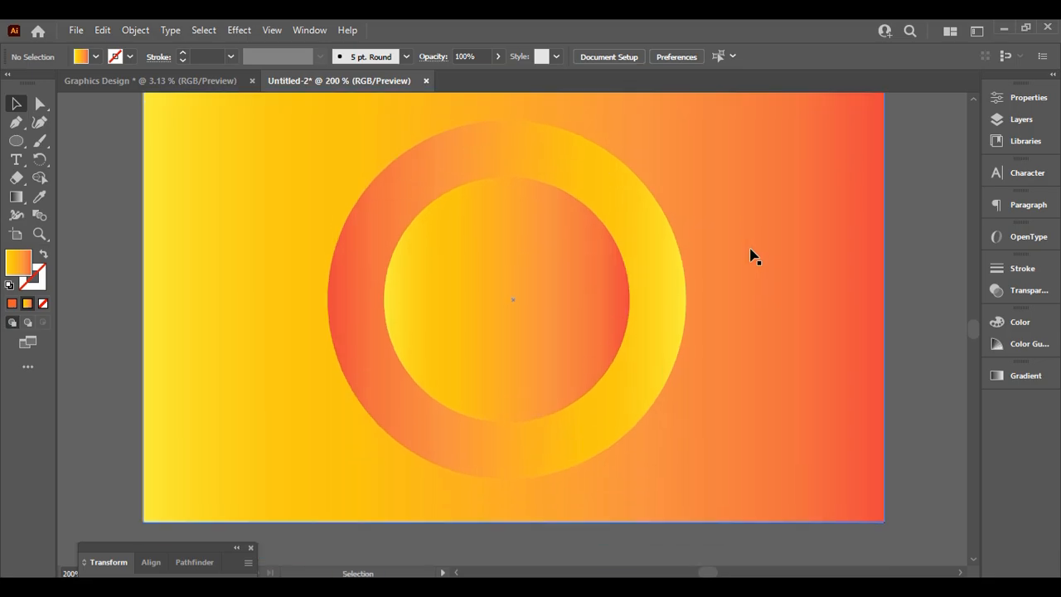
{"action": "key", "text": "ctrl+minus"}
{"action": "key", "text": "ctrl+minus"}
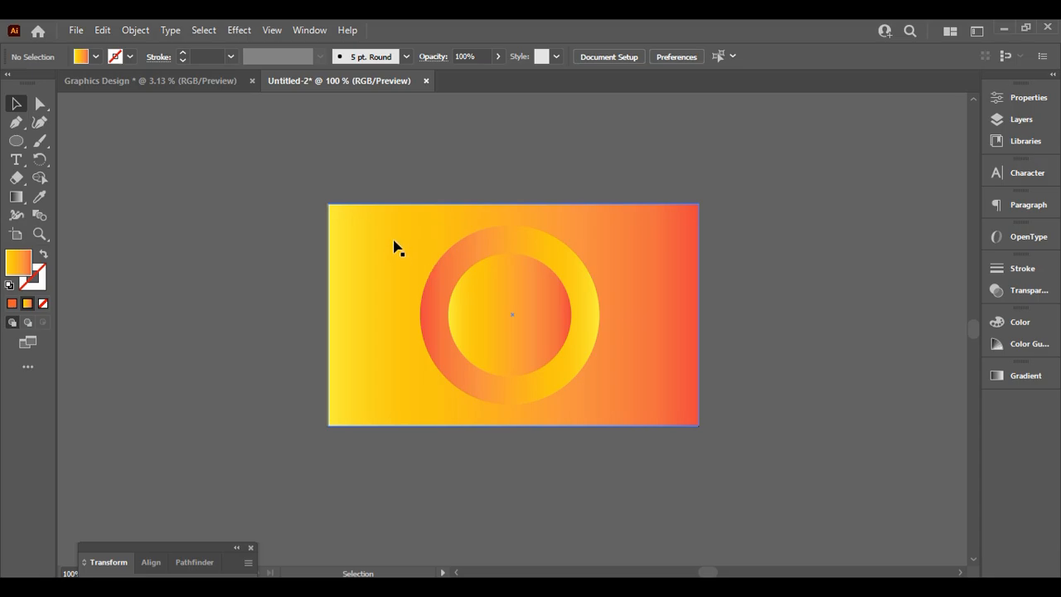
{"action": "mouse_move", "coordinate": [389, 240]}
{"action": "left_mouse_down"}
{"action": "mouse_move", "coordinate": [479, 287]}
{"action": "mouse_move", "coordinate": [405, 245]}
{"action": "left_mouse_up"}
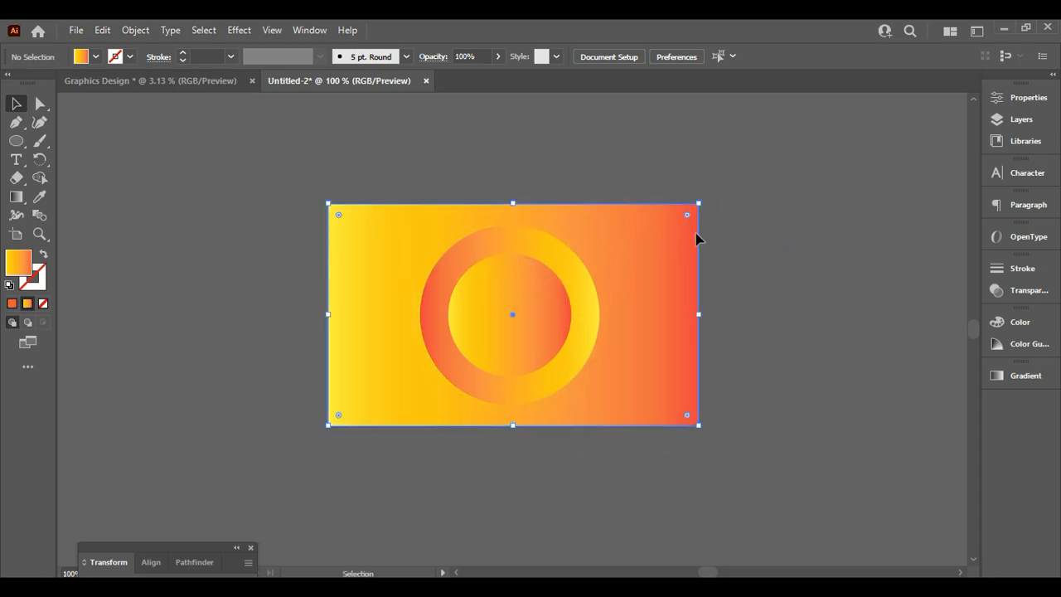
Duplicate the inner circle, shrink it evenly, and place it on the bottom-right corner
{"action": "left_click", "coordinate": [489, 299]}
{"action": "key", "text": "a"}
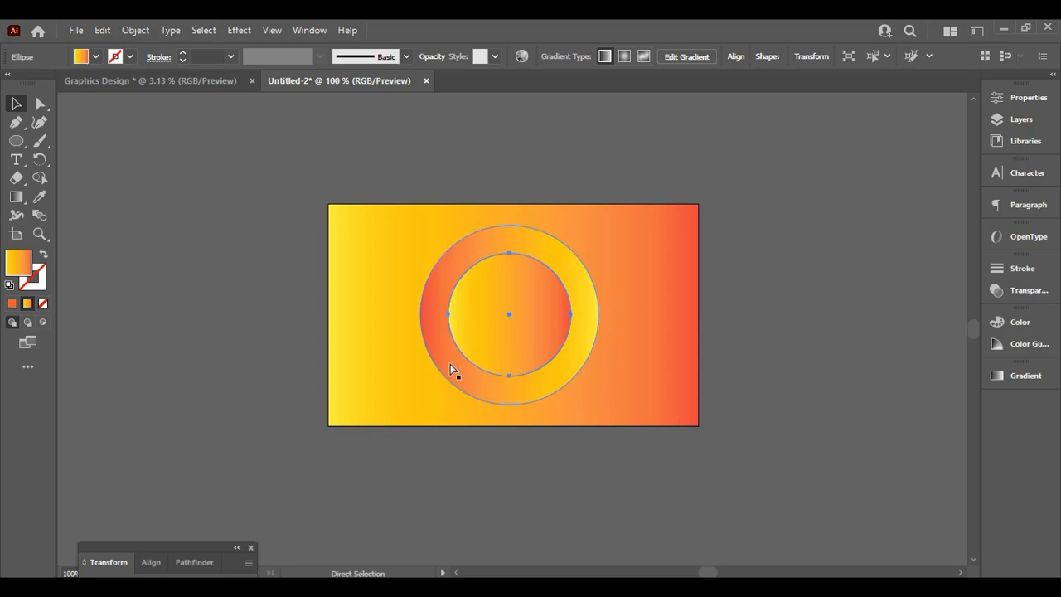
{"action": "left_click", "coordinate": [455, 372]}
{"action": "key", "text": "v"}
{"action": "left_click", "coordinate": [507, 335]}
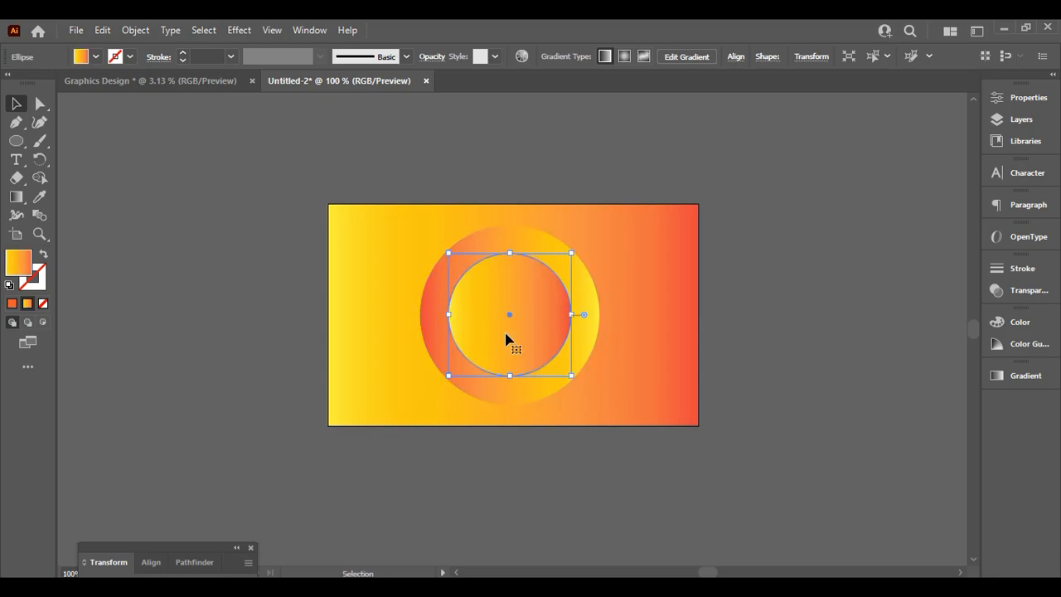
{"action": "left_click_drag", "start_coordinate": [508, 336], "coordinate": [714, 375]}
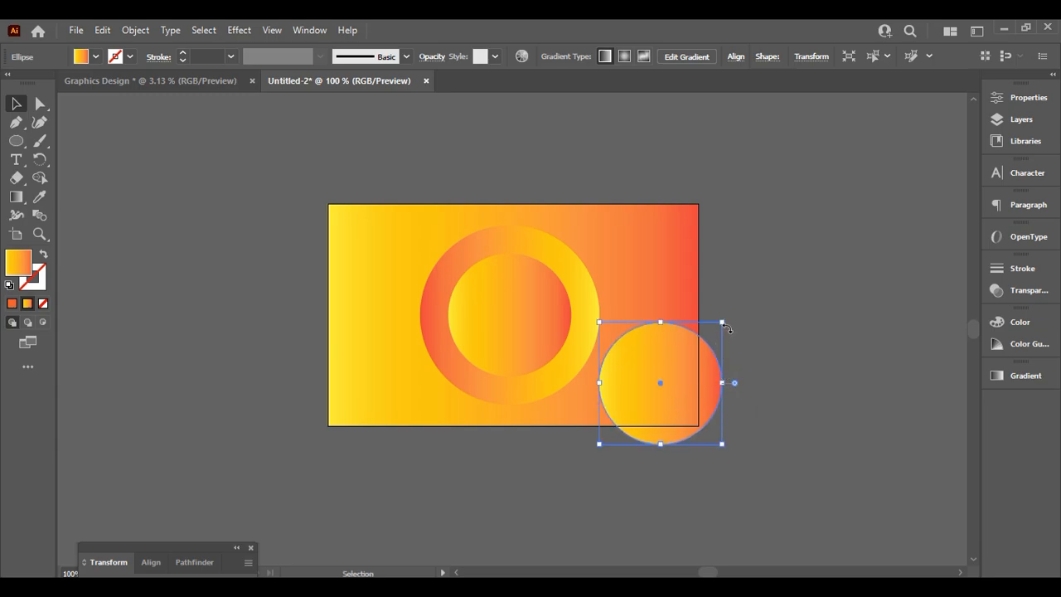
{"action": "left_click_drag", "start_coordinate": [722, 322], "coordinate": [680, 367]}
{"action": "key", "text": "ctrl+z"}
{"action": "left_click_drag", "start_coordinate": [647, 405], "coordinate": [682, 408]}
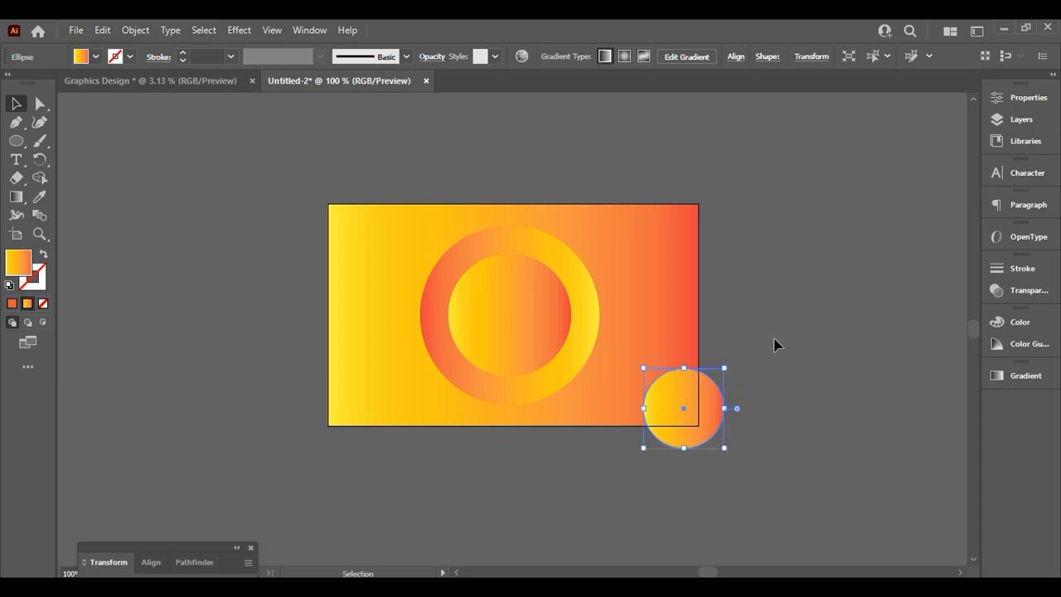
{"action": "left_click", "coordinate": [774, 345]}
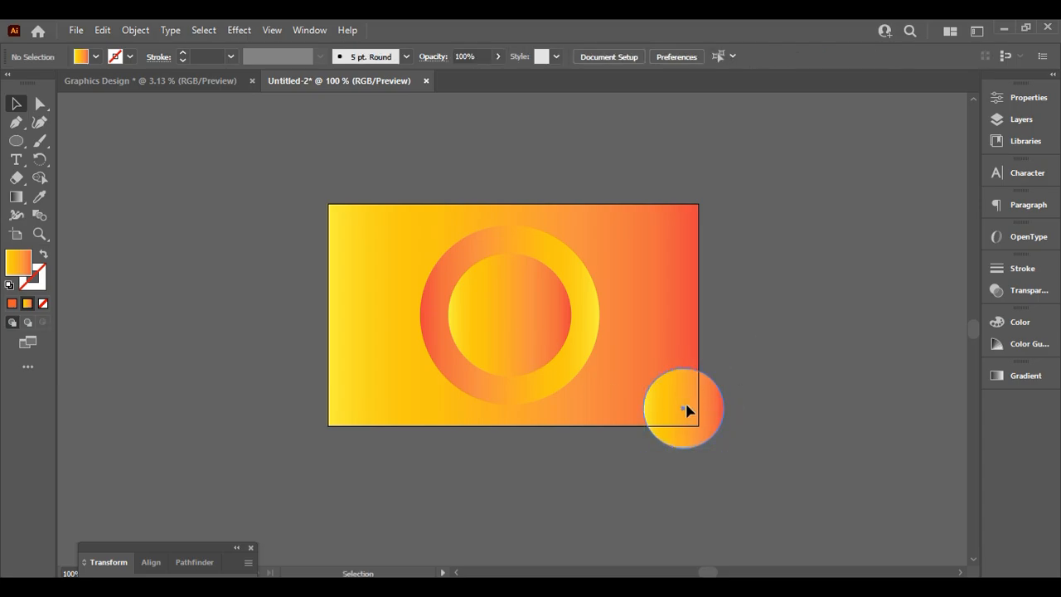
Copy the small circle onto the bottom-left and top-right corners
{"action": "left_click", "coordinate": [688, 412]}
{"action": "left_click_drag", "start_coordinate": [645, 427], "coordinate": [696, 233]}
{"action": "left_click", "coordinate": [919, 275]}
{"action": "left_click", "coordinate": [833, 243]}
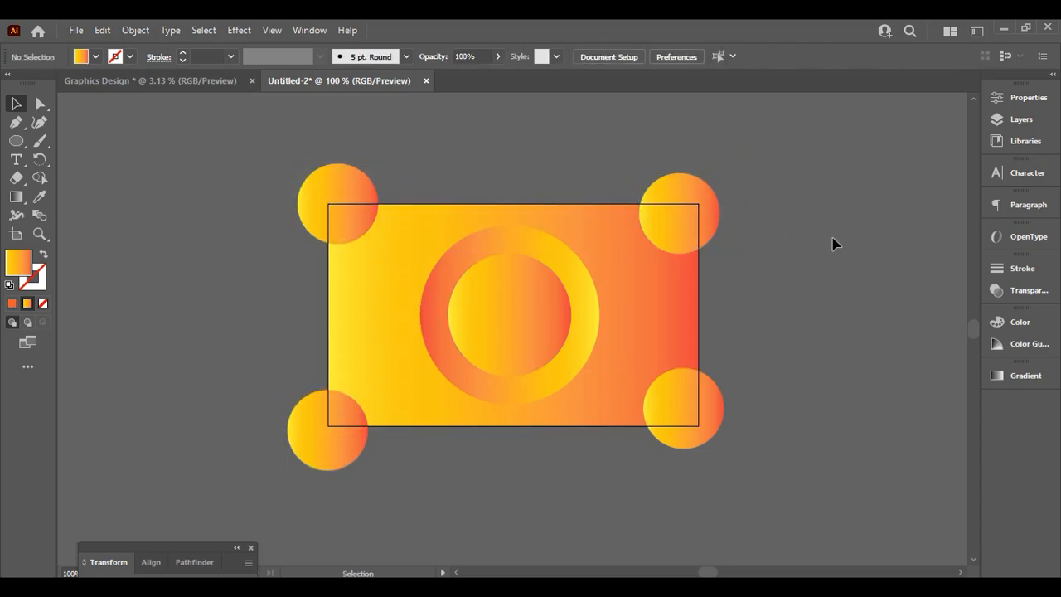
{"action": "left_click", "coordinate": [271, 31]}
{"action": "left_click", "coordinate": [271, 31]}
{"action": "left_click", "coordinate": [269, 30]}
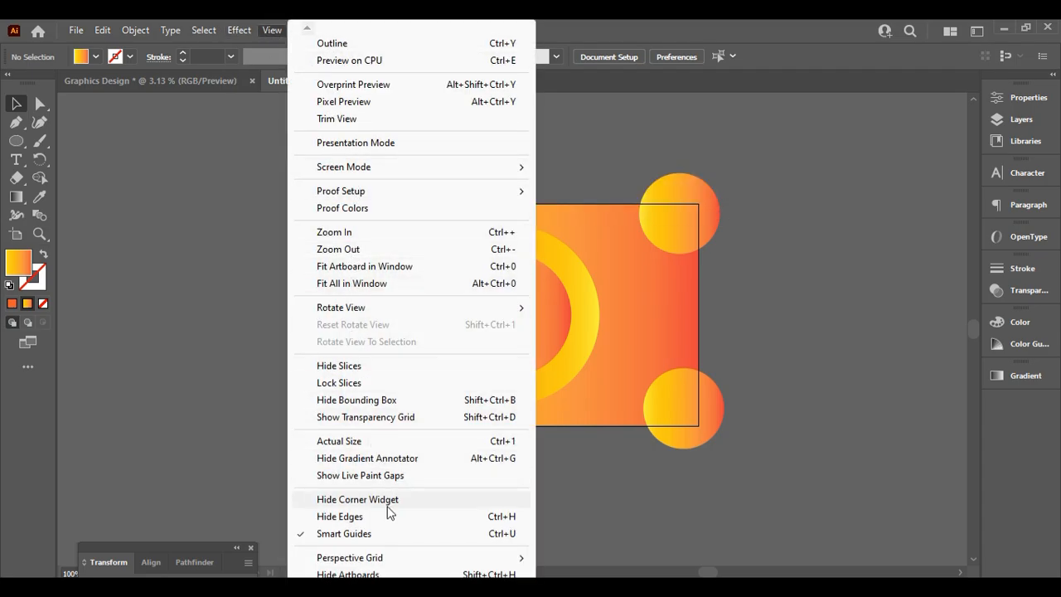
Turn on View > Trim View so only the quarter circles inside the artboard show
{"action": "left_click", "coordinate": [343, 120]}
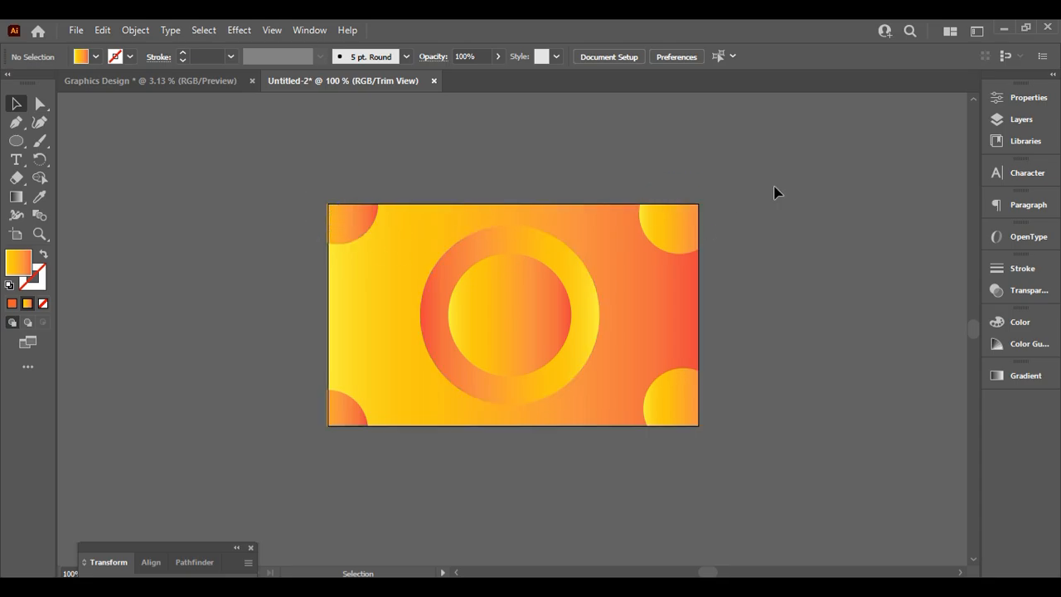
{"action": "scroll", "coordinate": [462, 304], "scroll_direction": "down", "scroll_amount": 2}
{"action": "scroll", "coordinate": [597, 298], "scroll_direction": "up", "scroll_amount": 1}
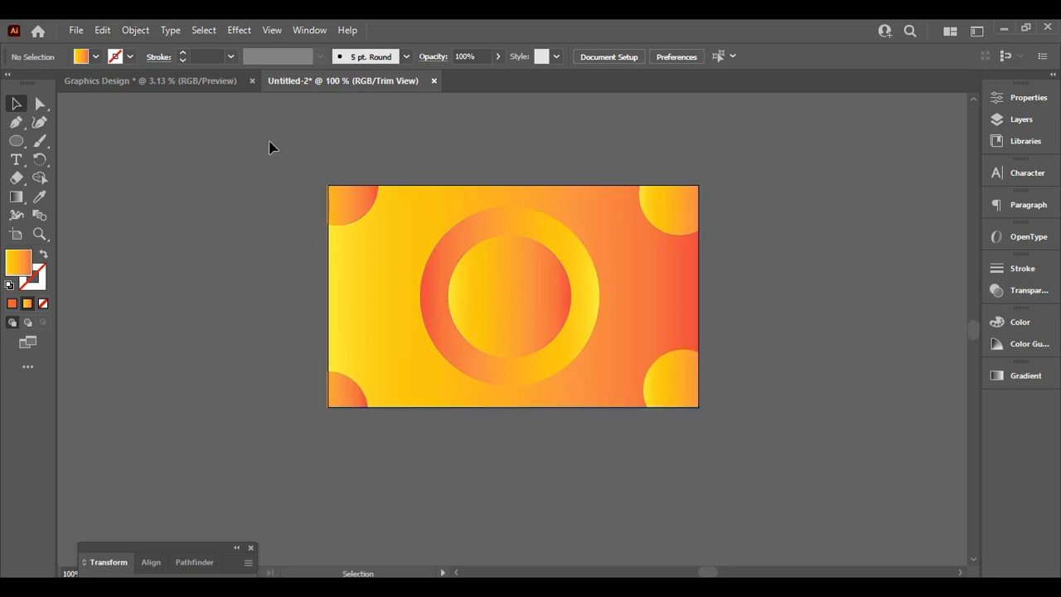
Close the Transform/Align panel group and nudge the top-right circle slightly right
{"action": "left_click", "coordinate": [339, 184]}
{"action": "left_click", "coordinate": [233, 548]}
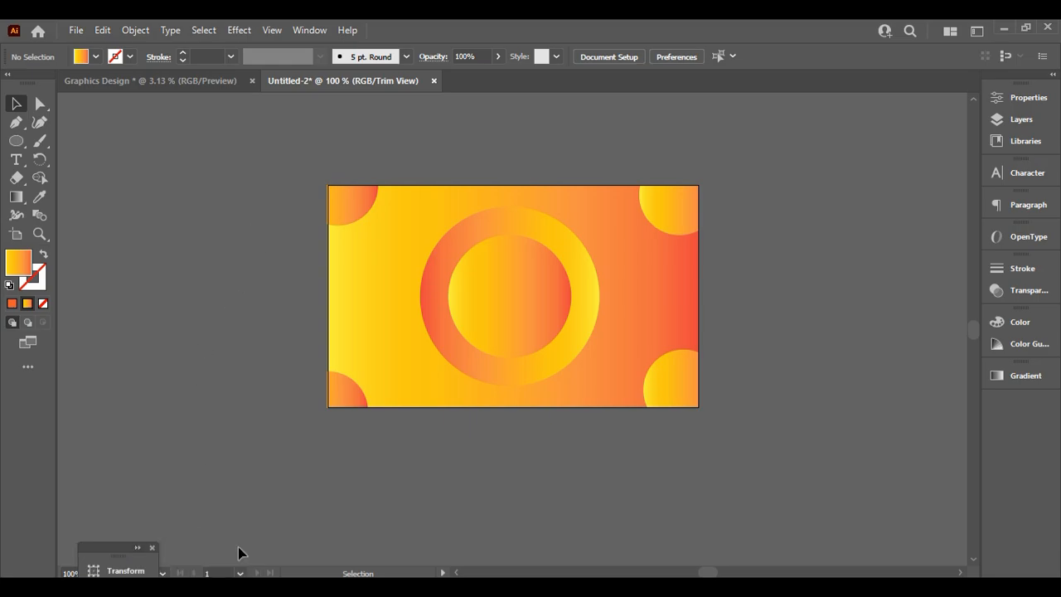
{"action": "left_click", "coordinate": [152, 548]}
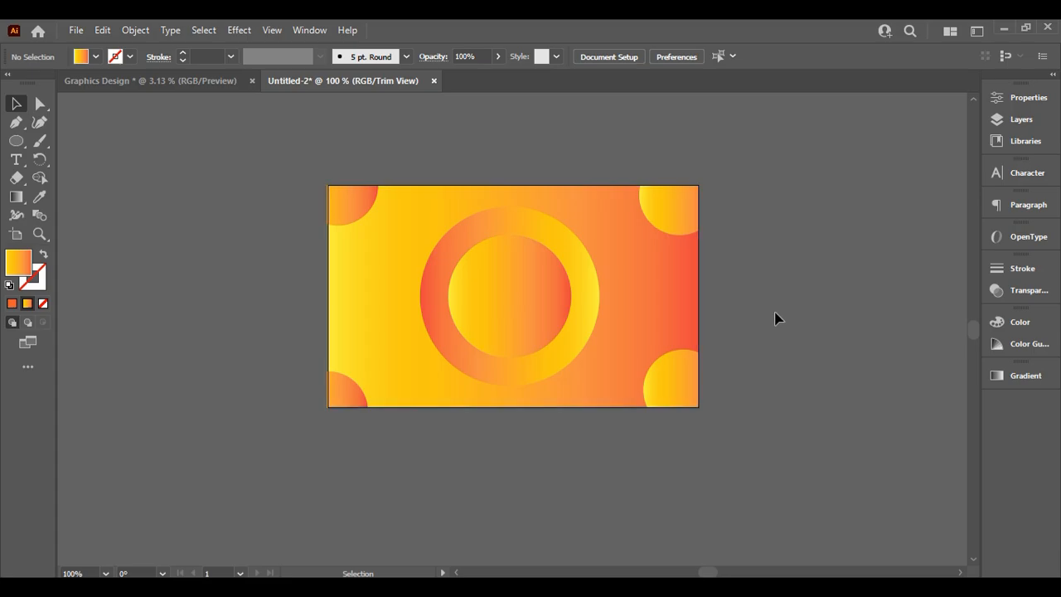
{"action": "left_click_drag", "start_coordinate": [670, 227], "coordinate": [674, 224]}
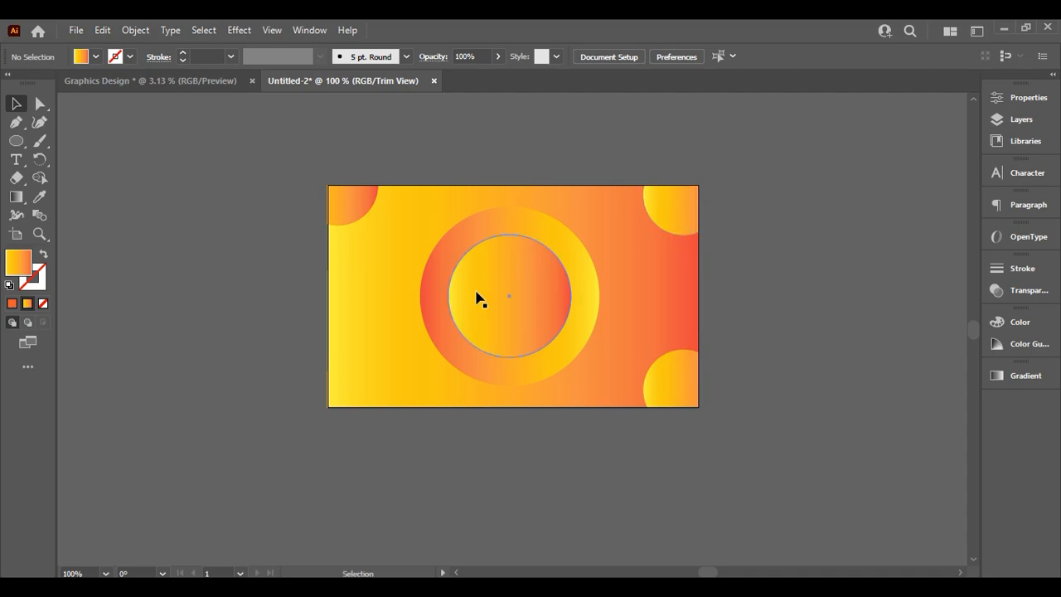
Reverse the bottom-left corner circle's gradient and collapse the Gradient panel
{"action": "left_click", "coordinate": [358, 392]}
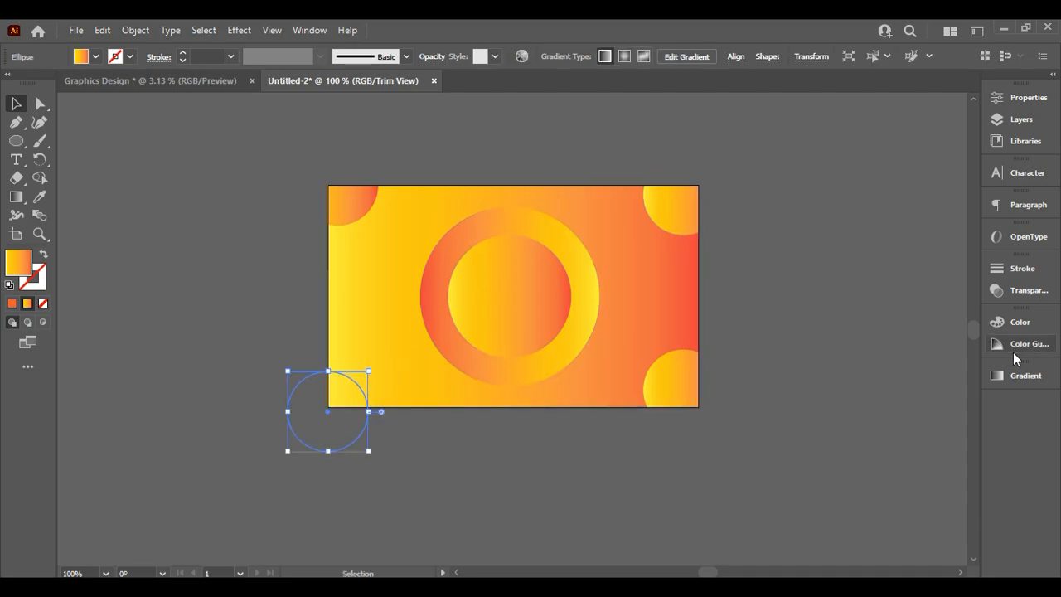
{"action": "left_click", "coordinate": [1013, 380]}
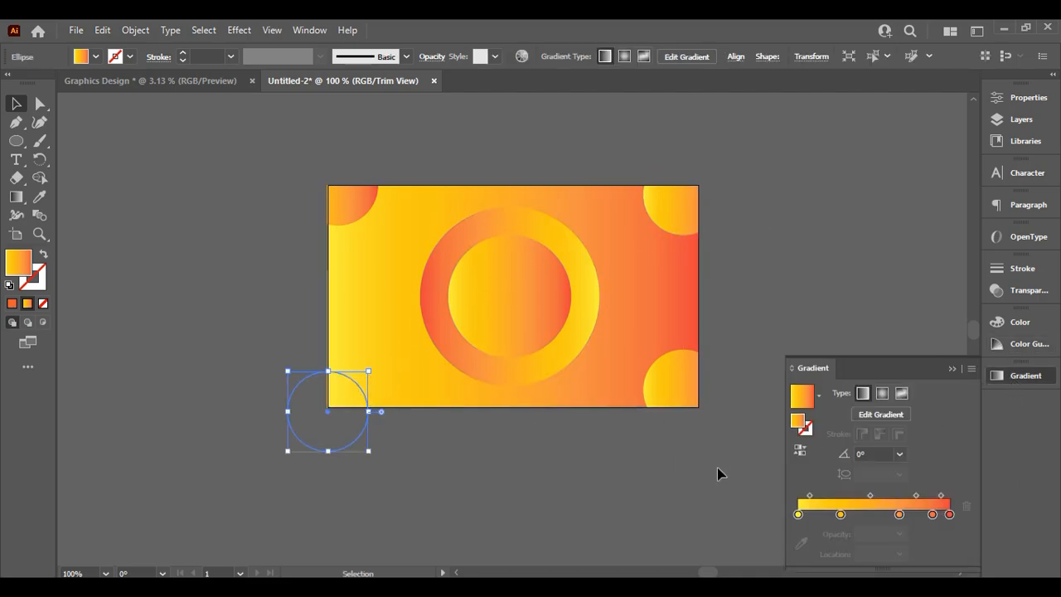
{"action": "left_click", "coordinate": [800, 449]}
{"action": "left_click", "coordinate": [802, 306]}
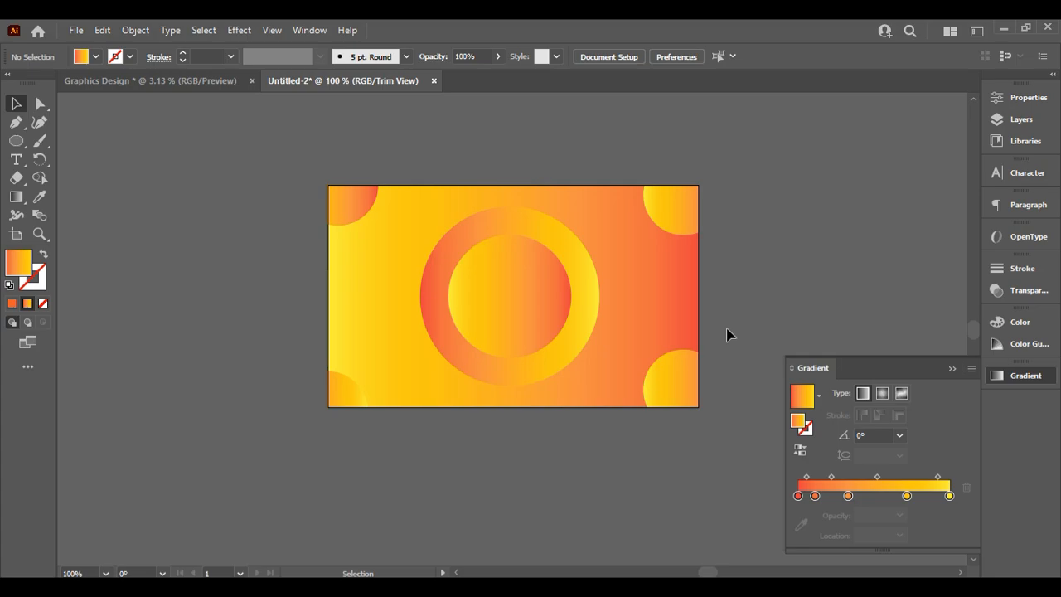
{"action": "left_click", "coordinate": [1013, 378]}
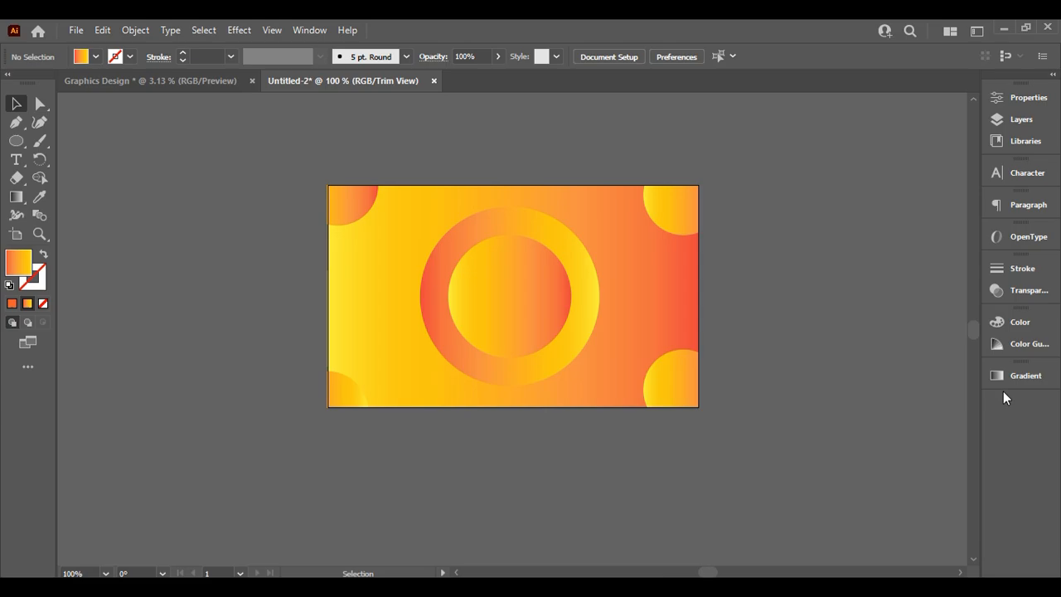
{"action": "left_click", "coordinate": [16, 159]}
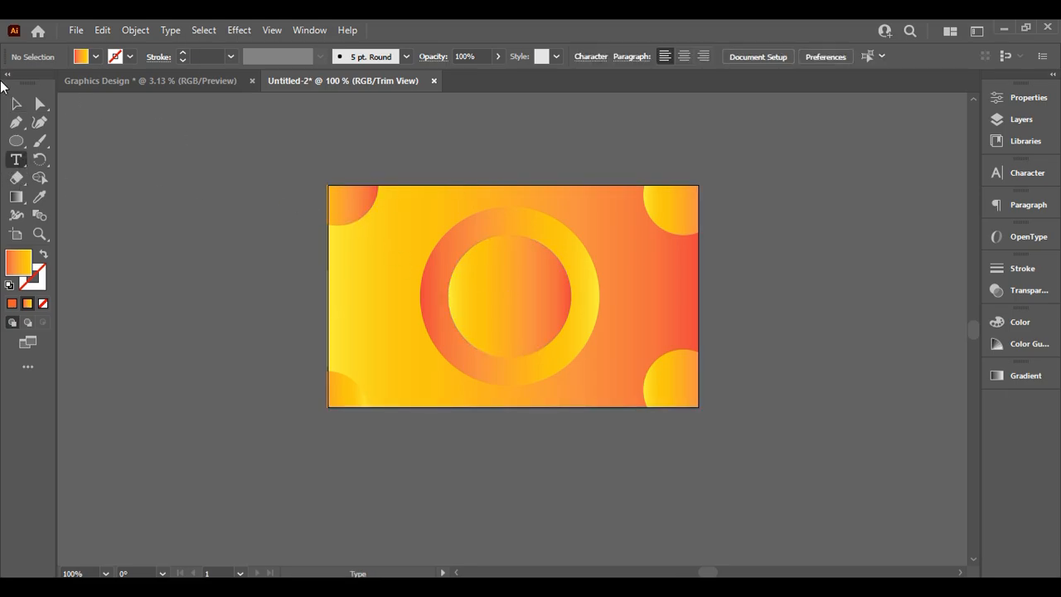
{"action": "left_click", "coordinate": [16, 104]}
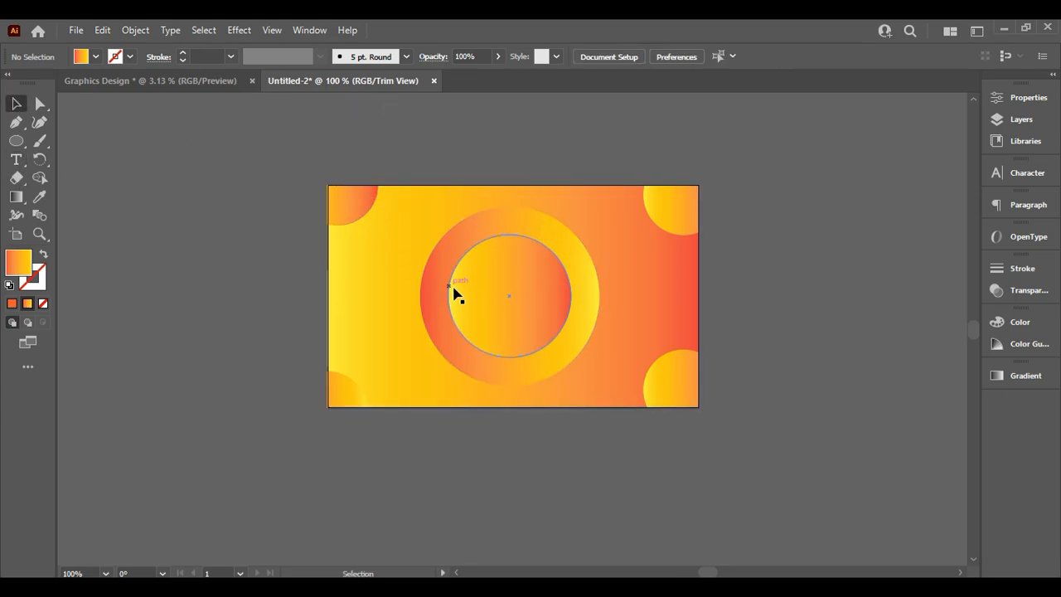